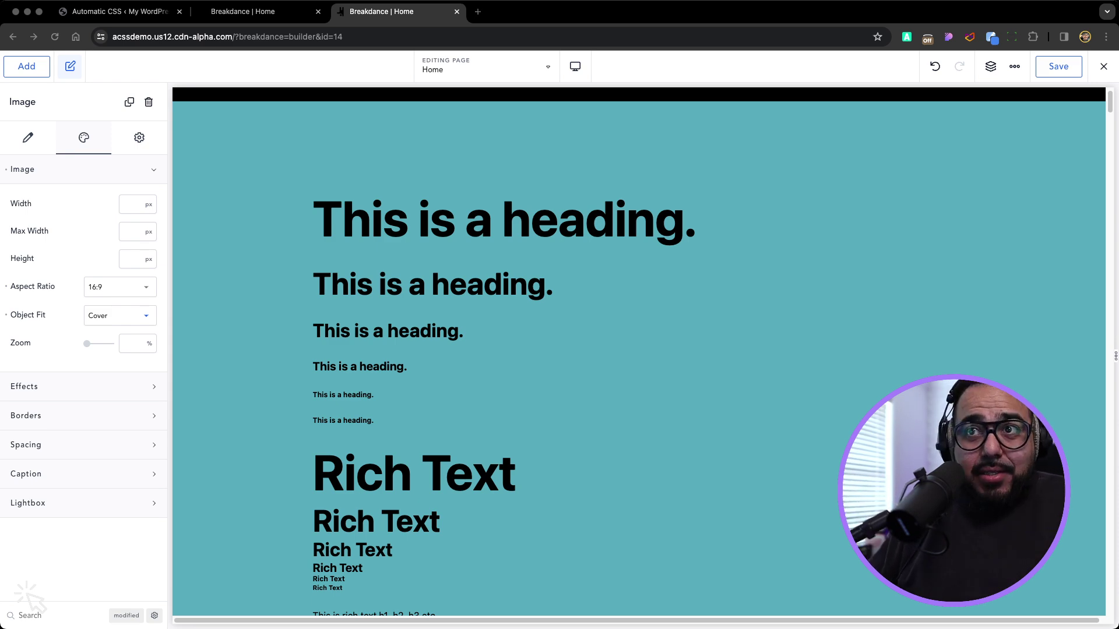
Examine the heading levels and rich text samples in the teal section, including the tag of the second heading
scroll(639, 350, "down", 2)
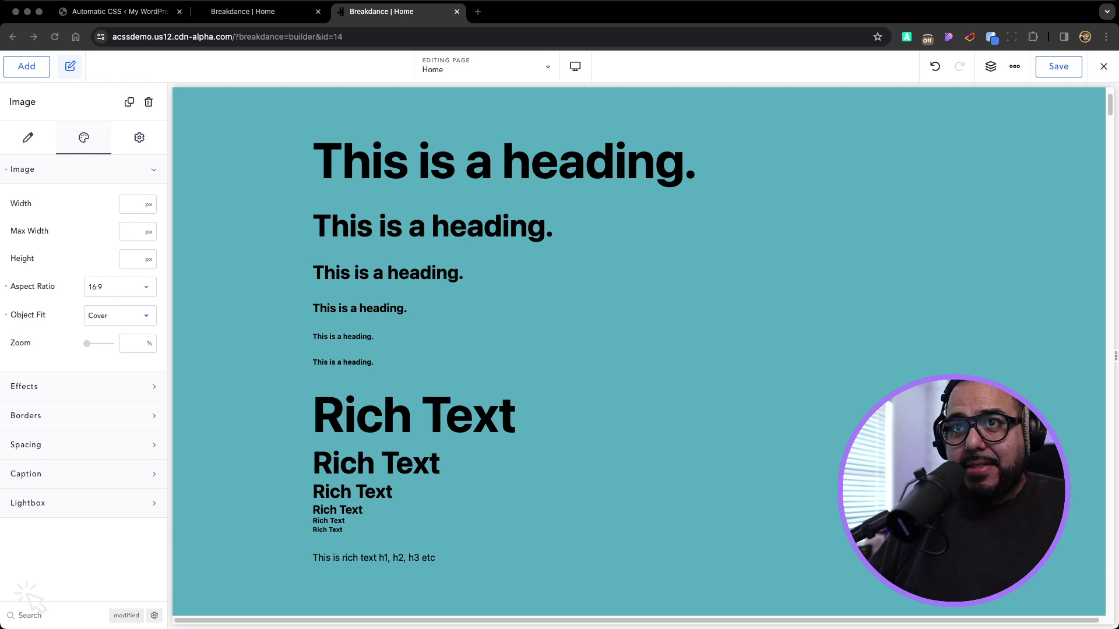
left_click(504, 160)
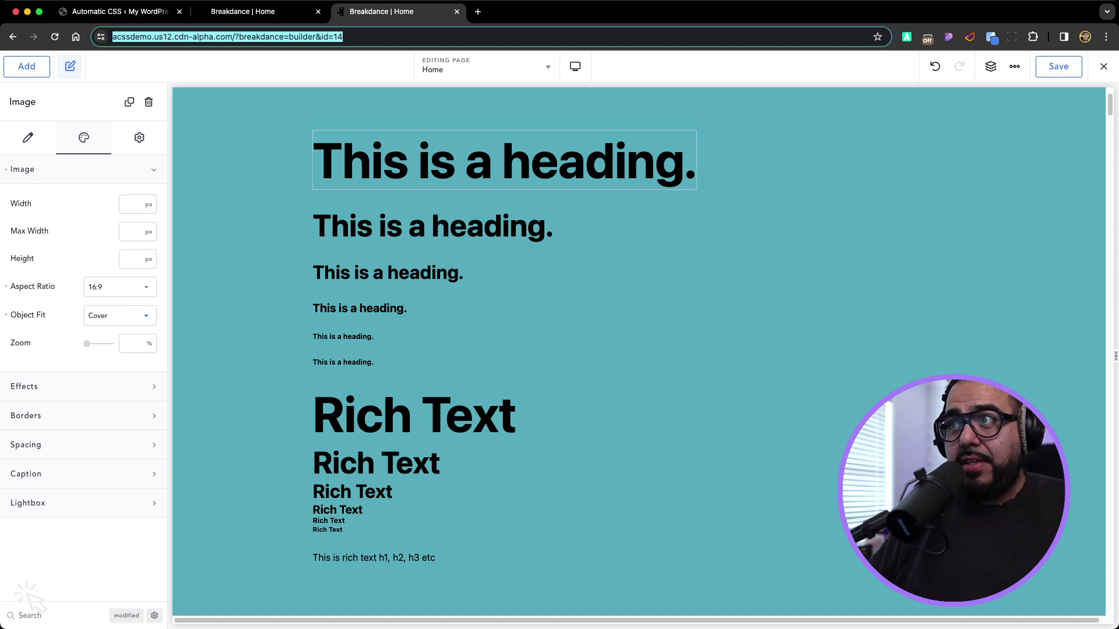
left_click(504, 160)
left_click(432, 226)
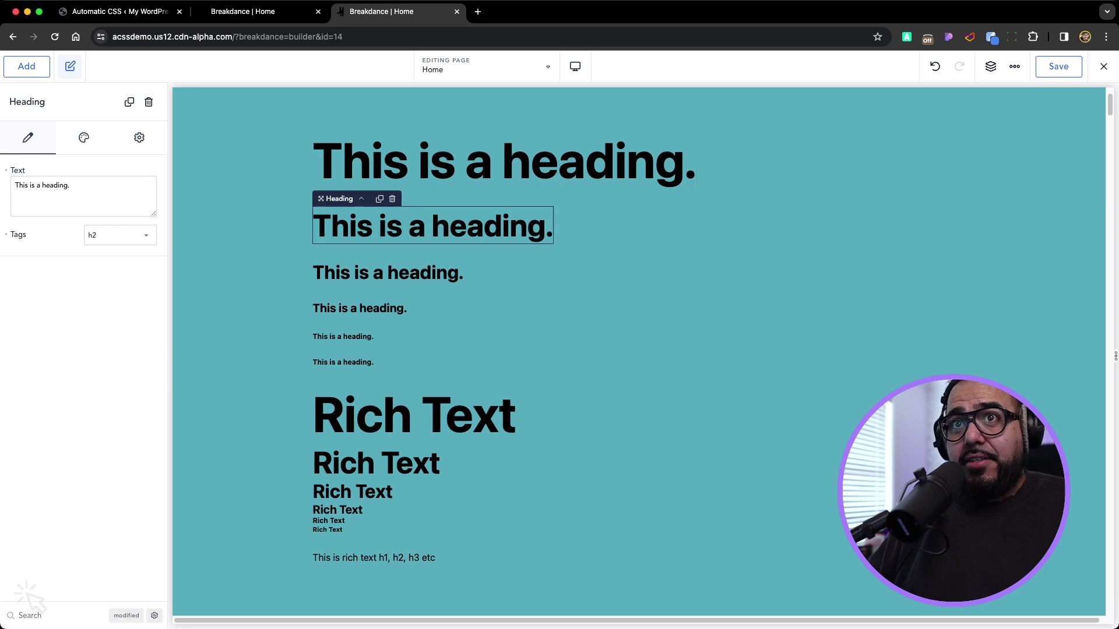
left_click(639, 233)
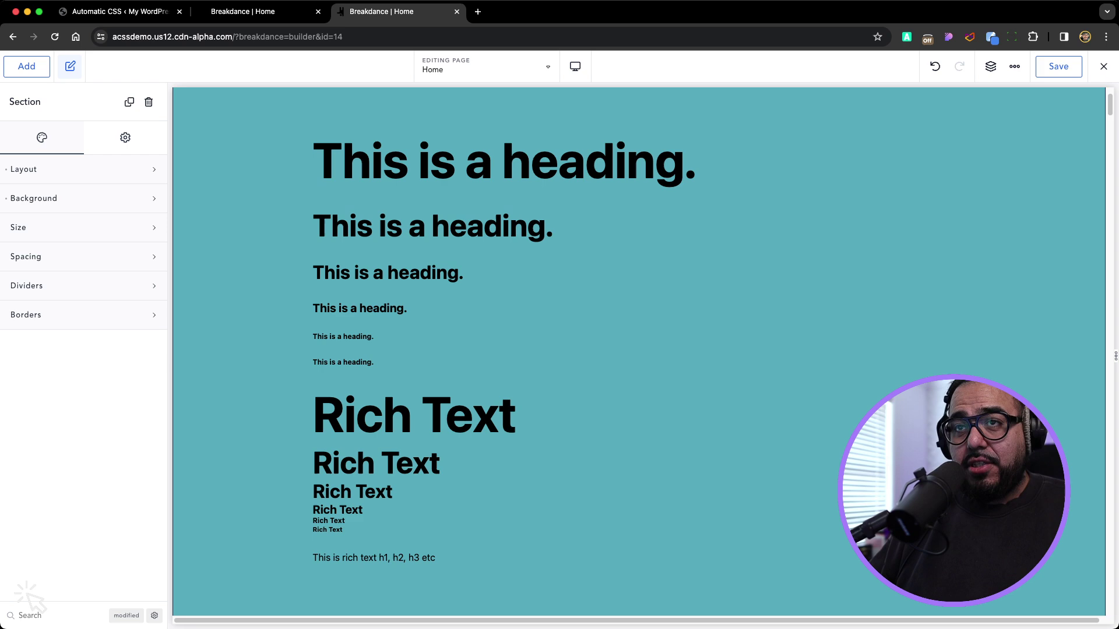
scroll(638, 352, "down", 1)
scroll(638, 351, "up", 1)
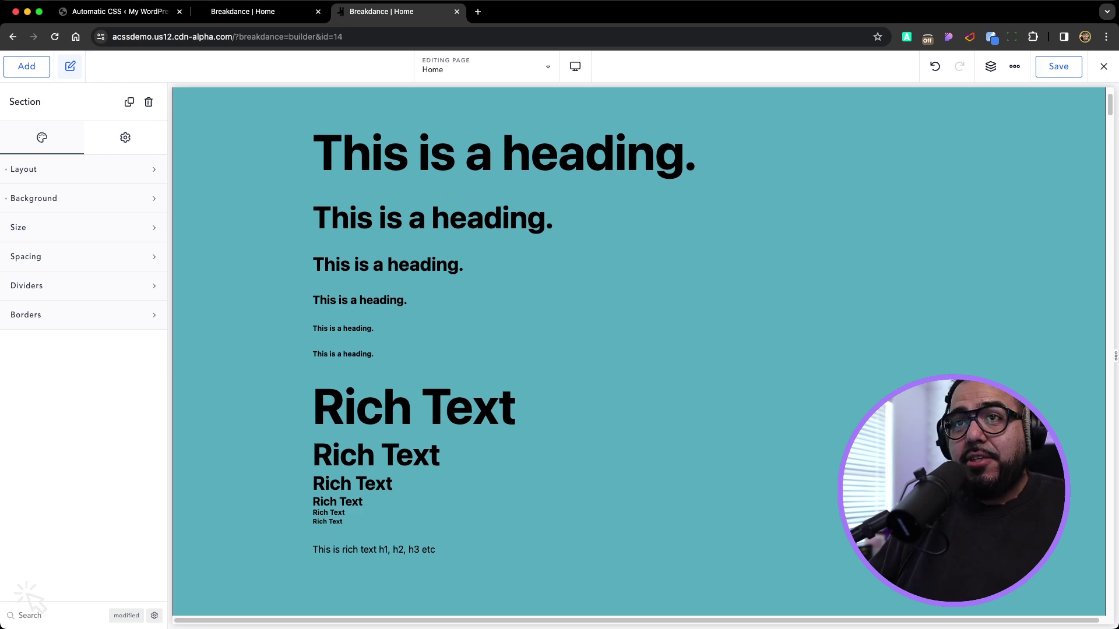
scroll(639, 352, "up", 1)
scroll(639, 351, "down", 4)
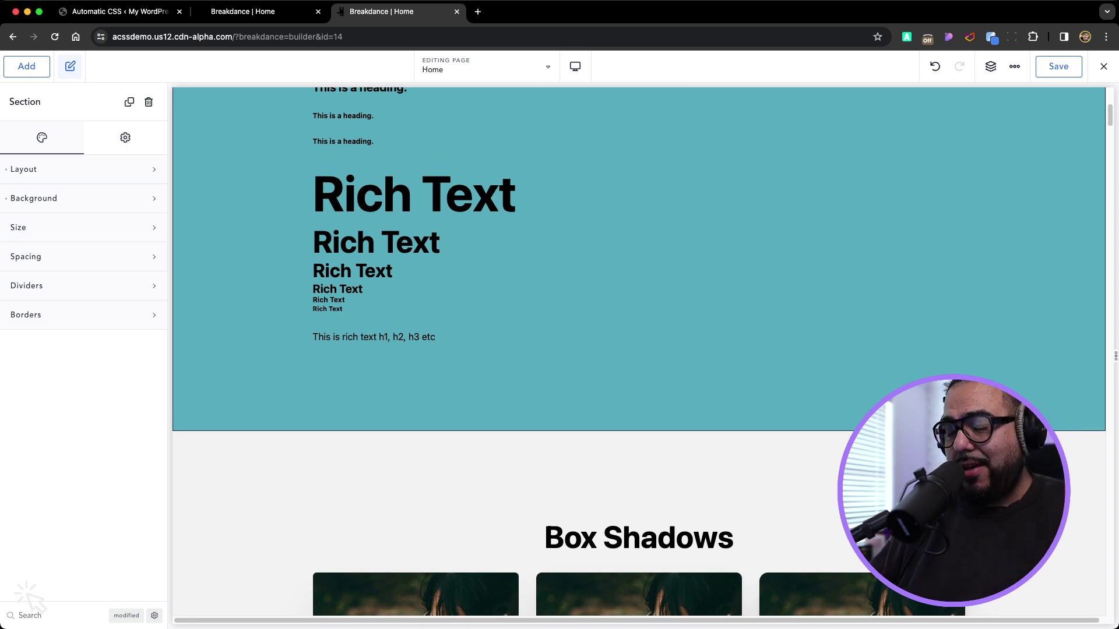
scroll(639, 352, "up", 5)
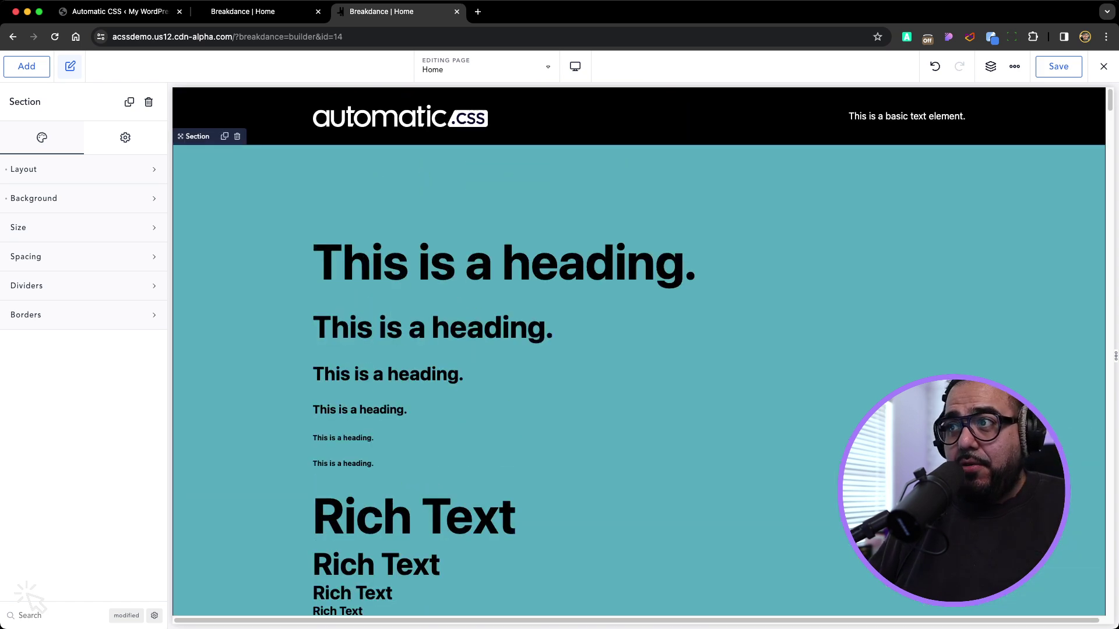
scroll(639, 349, "down", 2)
scroll(639, 350, "up", 2)
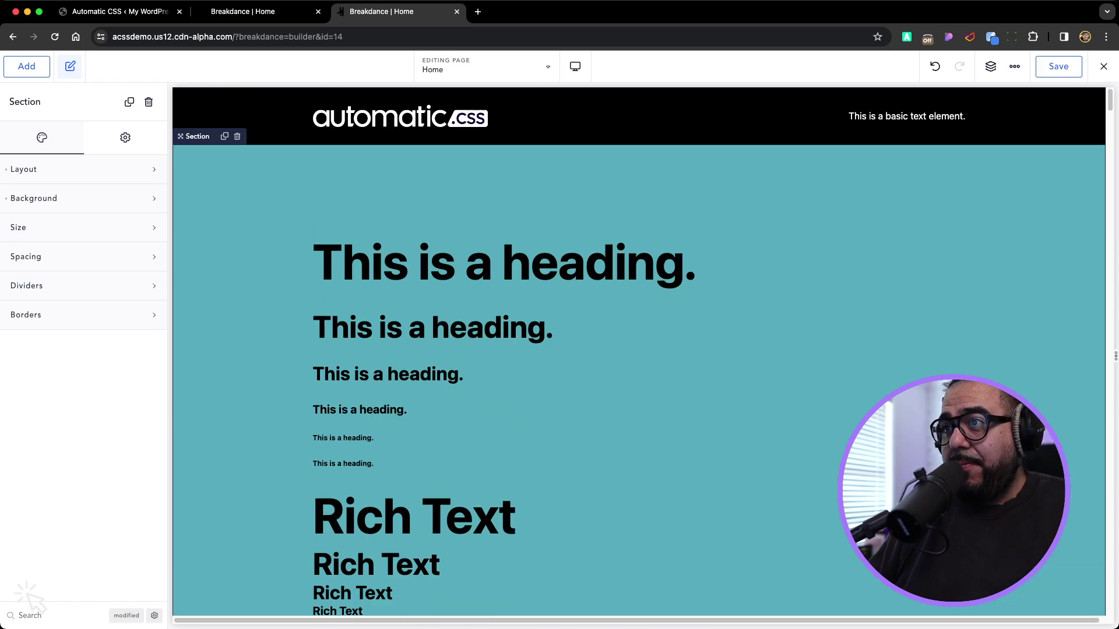
scroll(639, 350, "down", 1)
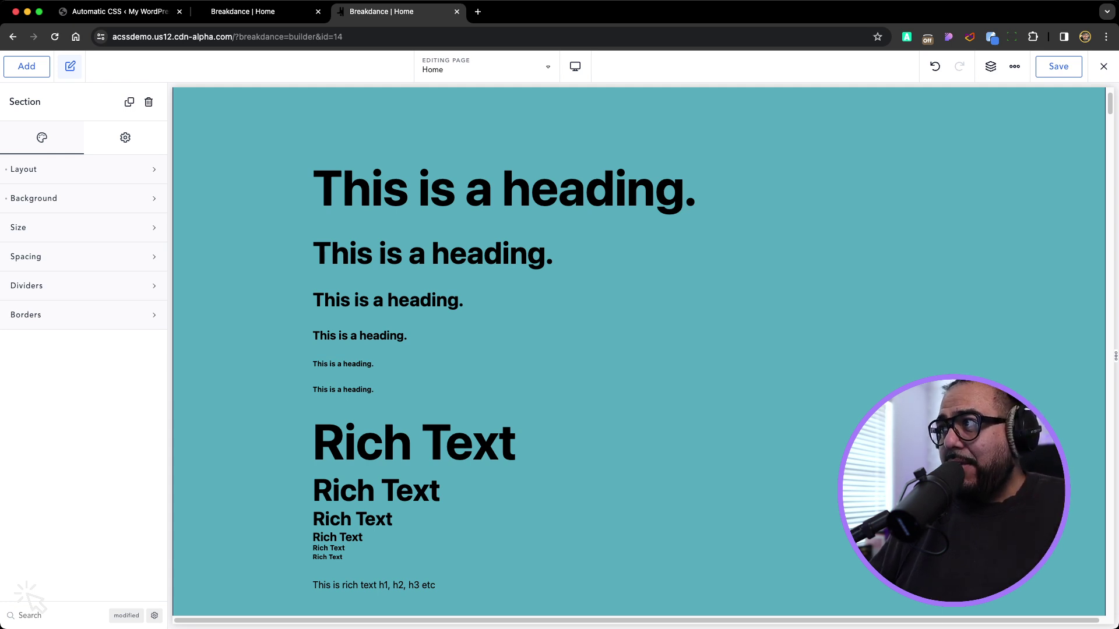
Review the color and Typography options in the global settings and close the settings
left_click(1015, 66)
left_click(1038, 94)
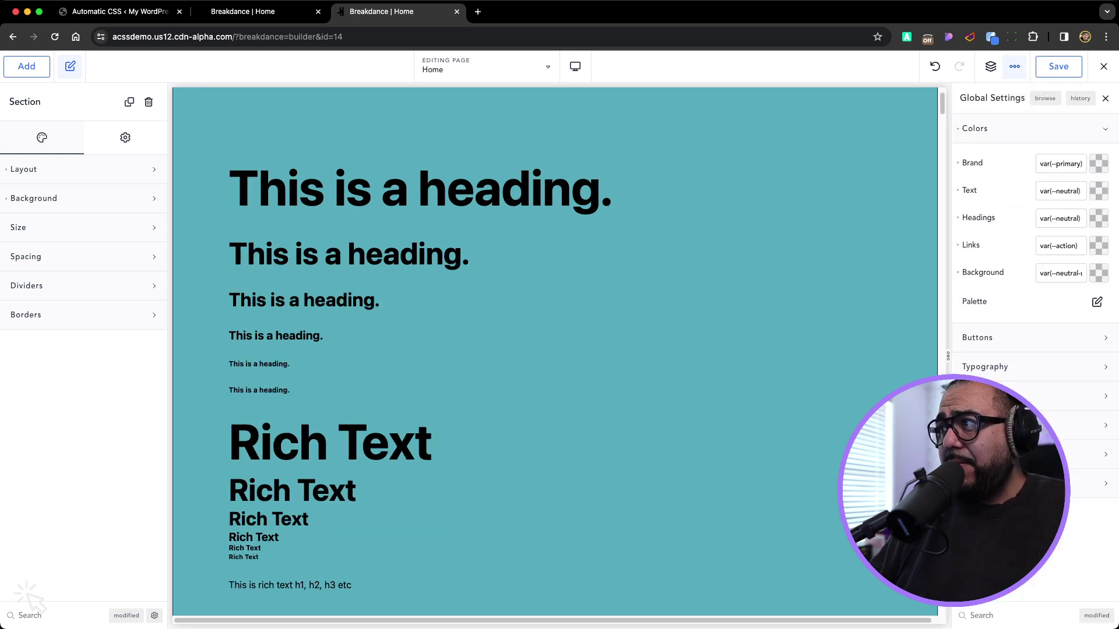
left_click(985, 367)
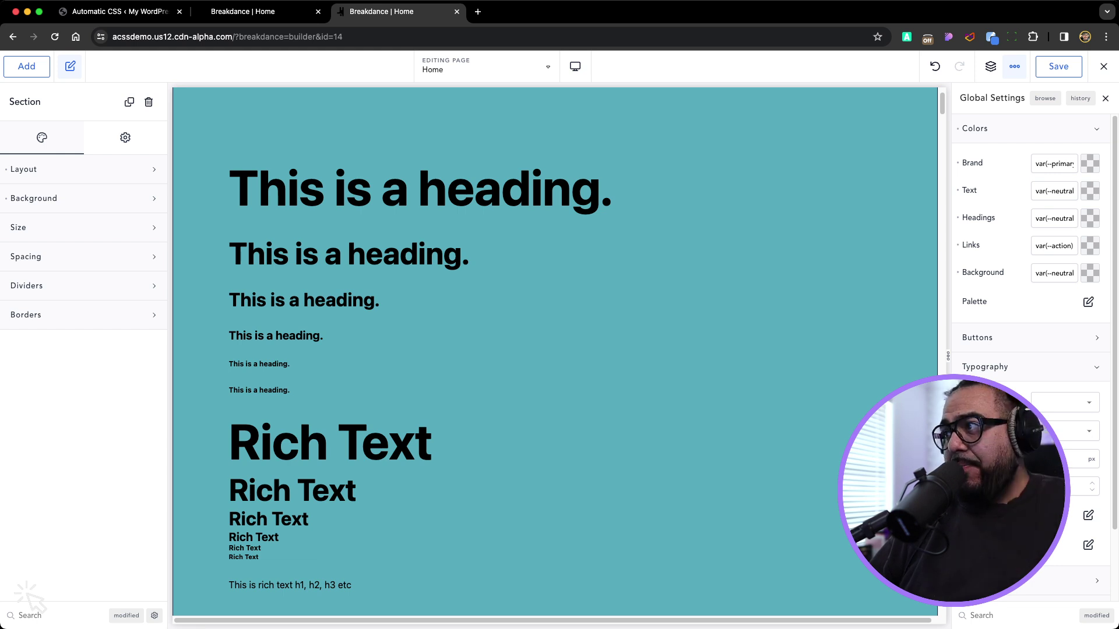
scroll(1032, 350, "down", 3)
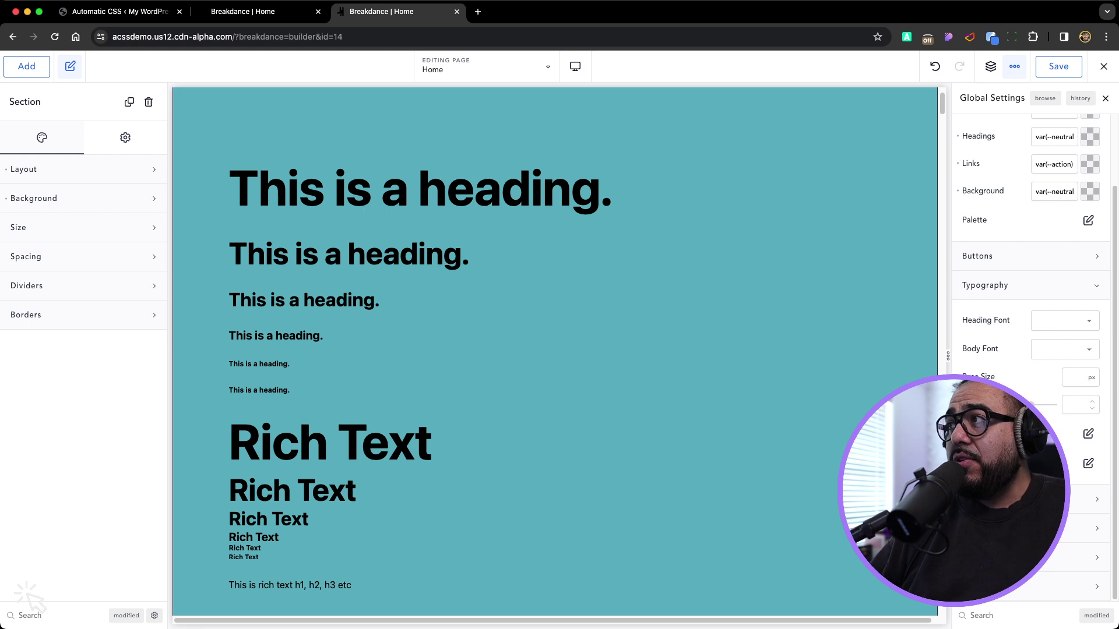
left_click(1105, 99)
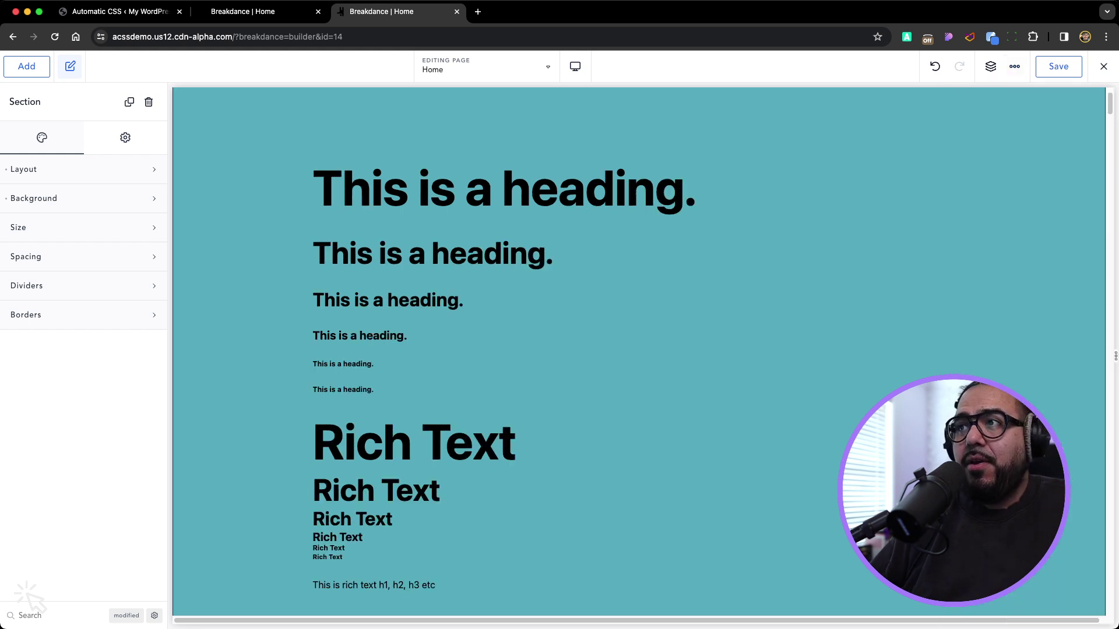
Look through the image samples in the Box Shadows and Radius System sections
scroll(639, 349, "down", 3)
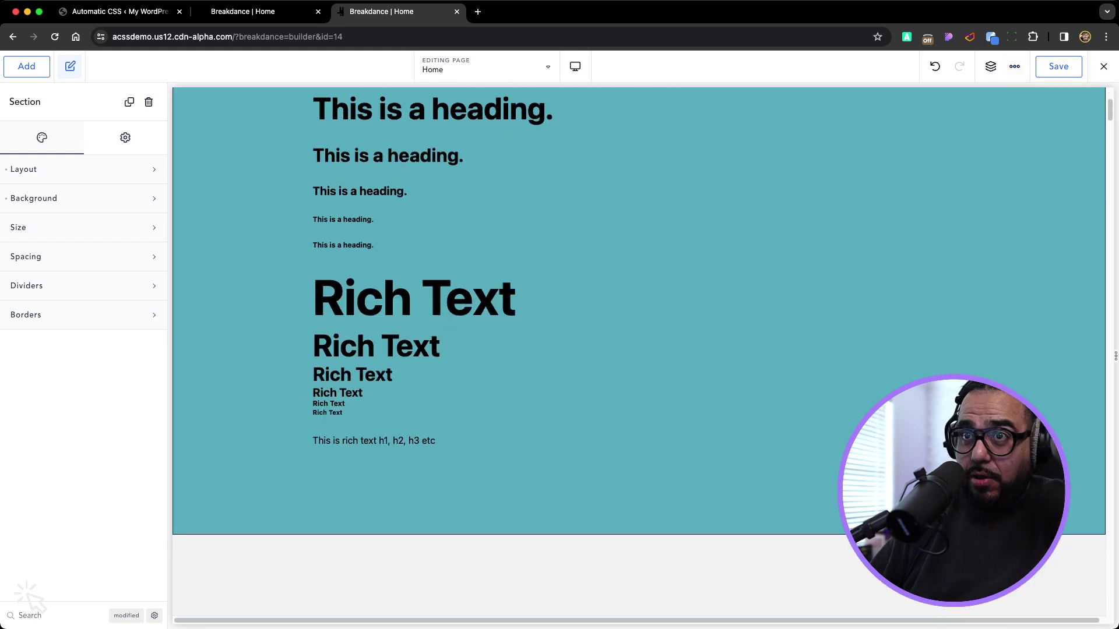
scroll(639, 349, "down", 5)
scroll(639, 349, "down", 3)
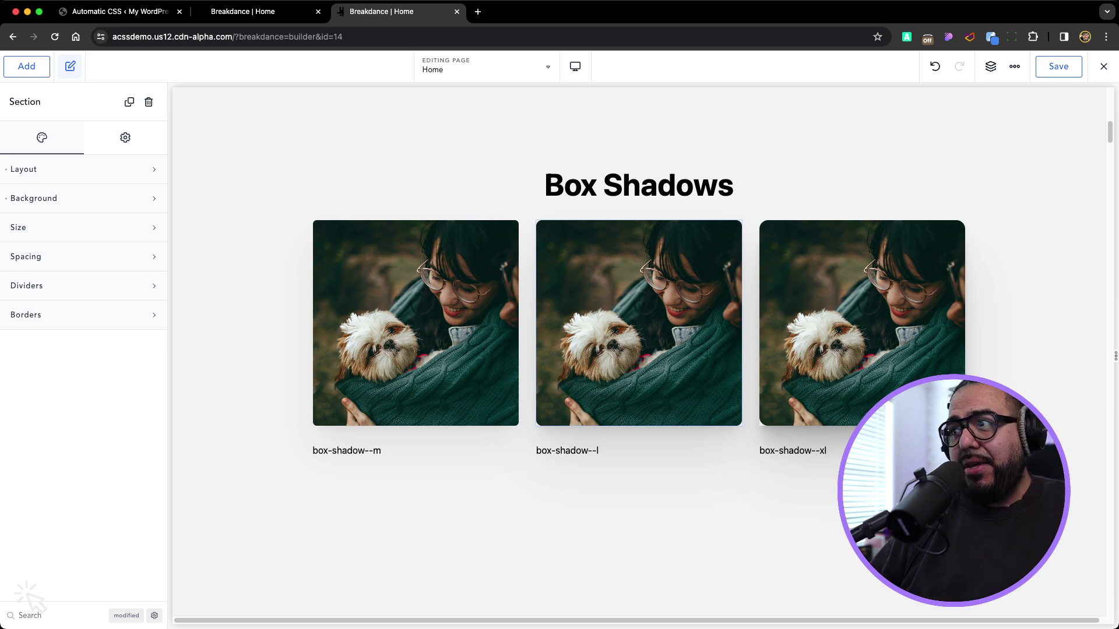
scroll(639, 308, "down", 1)
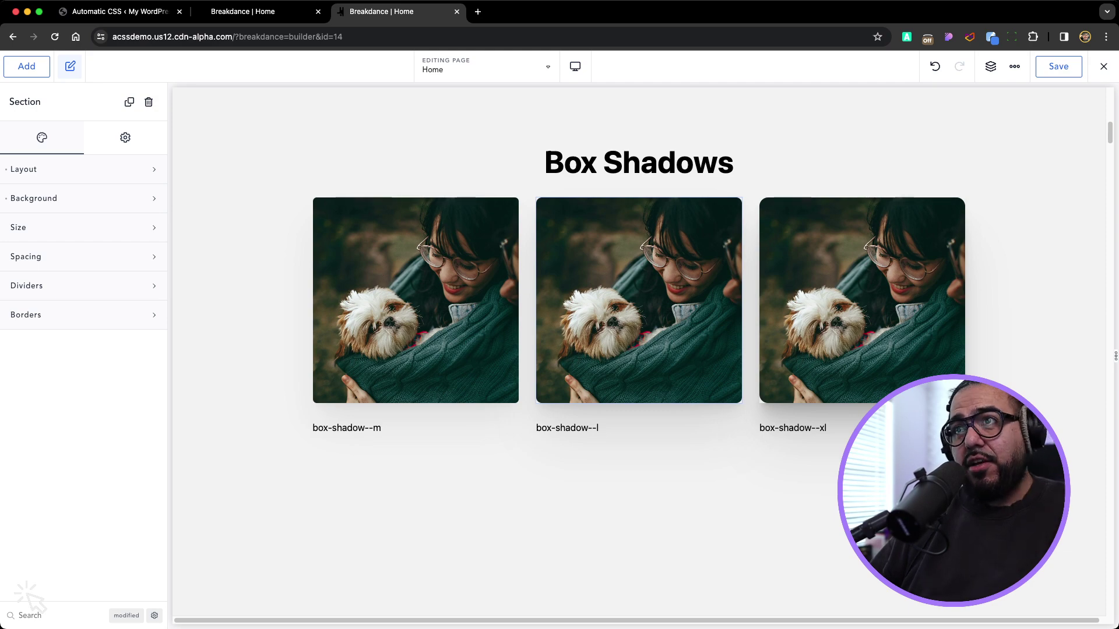
scroll(639, 350, "down", 7)
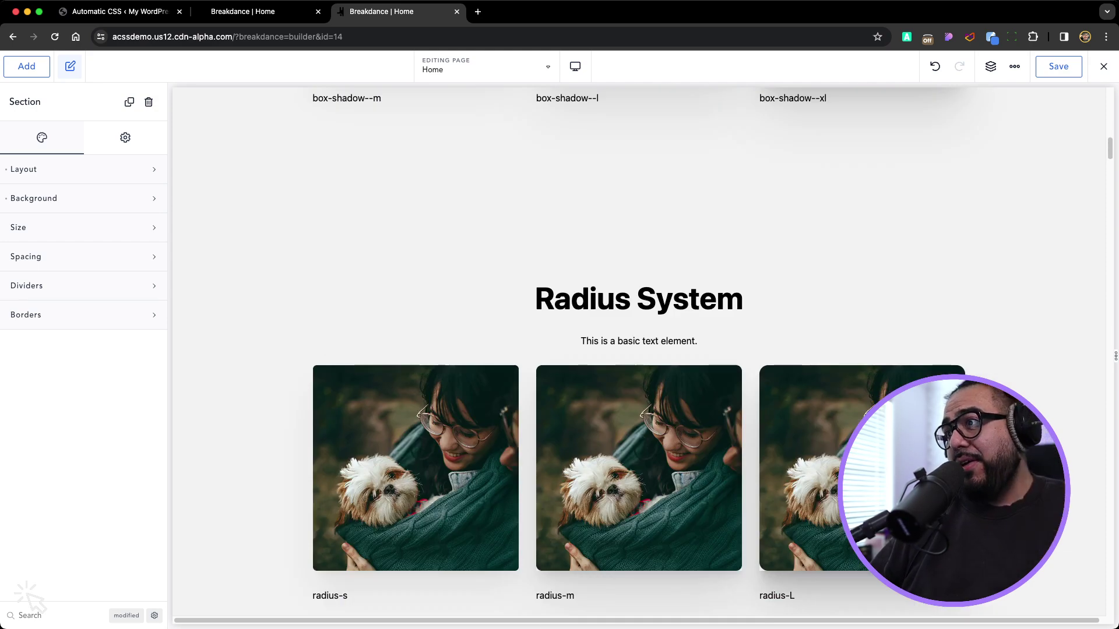
scroll(640, 350, "down", 2)
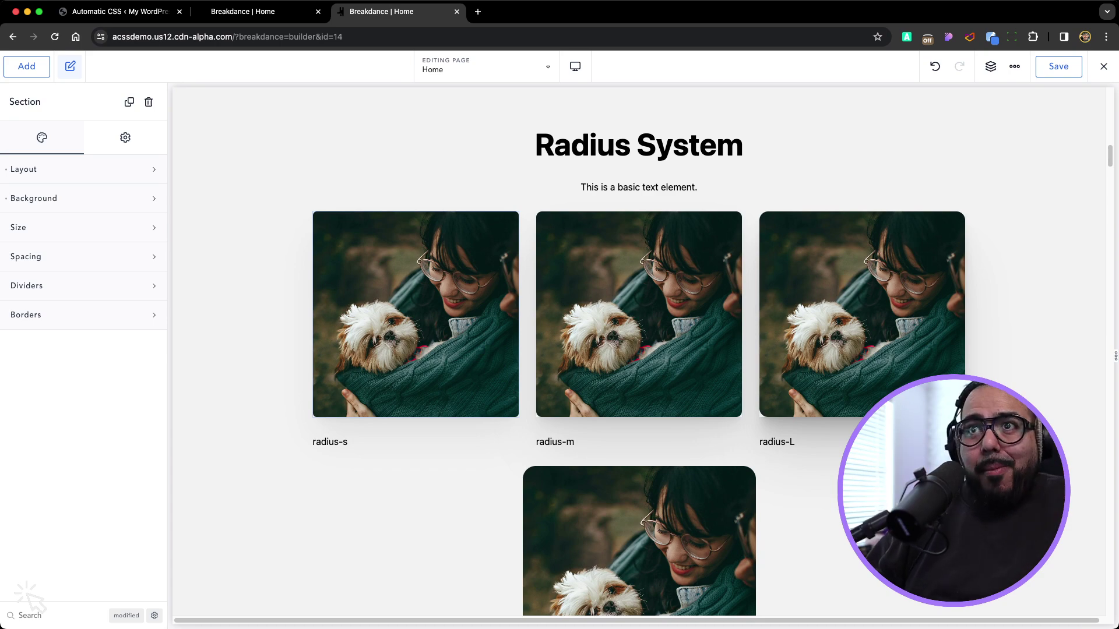
scroll(639, 350, "down", 5)
scroll(639, 286, "up", 1)
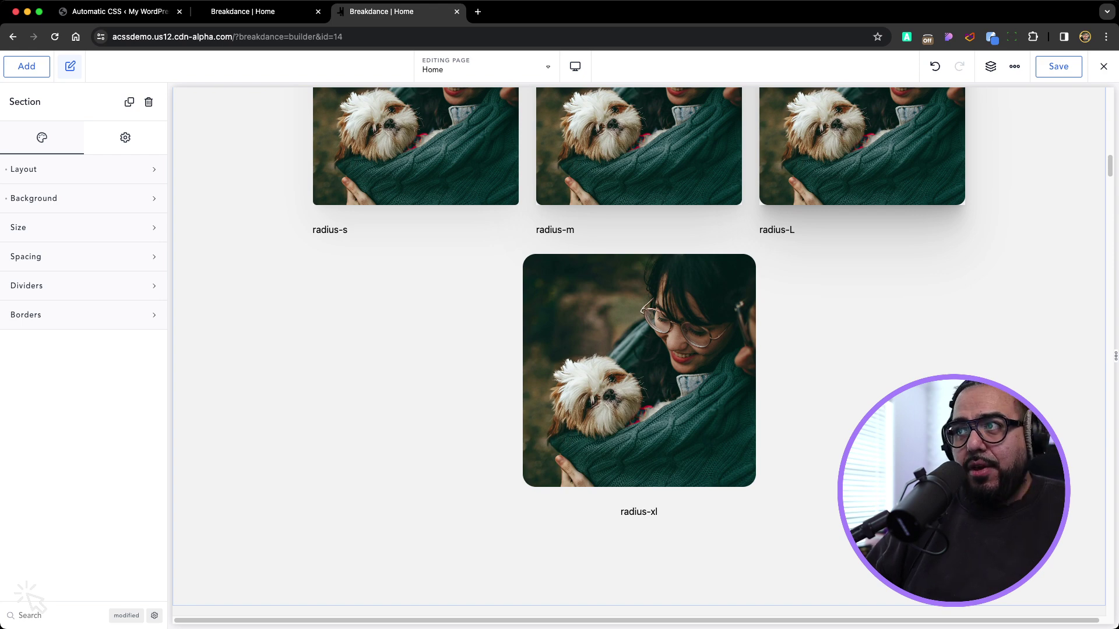
scroll(554, 313, "up", 2)
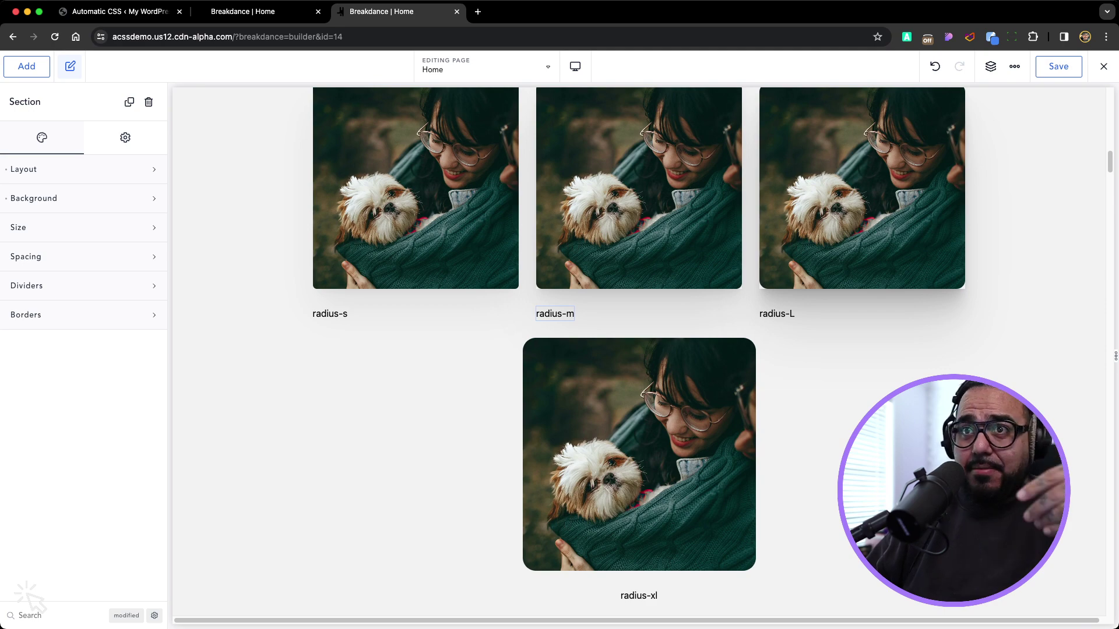
Inspect the border radius value of the radius-m image in the Radius System section
scroll(555, 314, "up", 3)
left_click(554, 313)
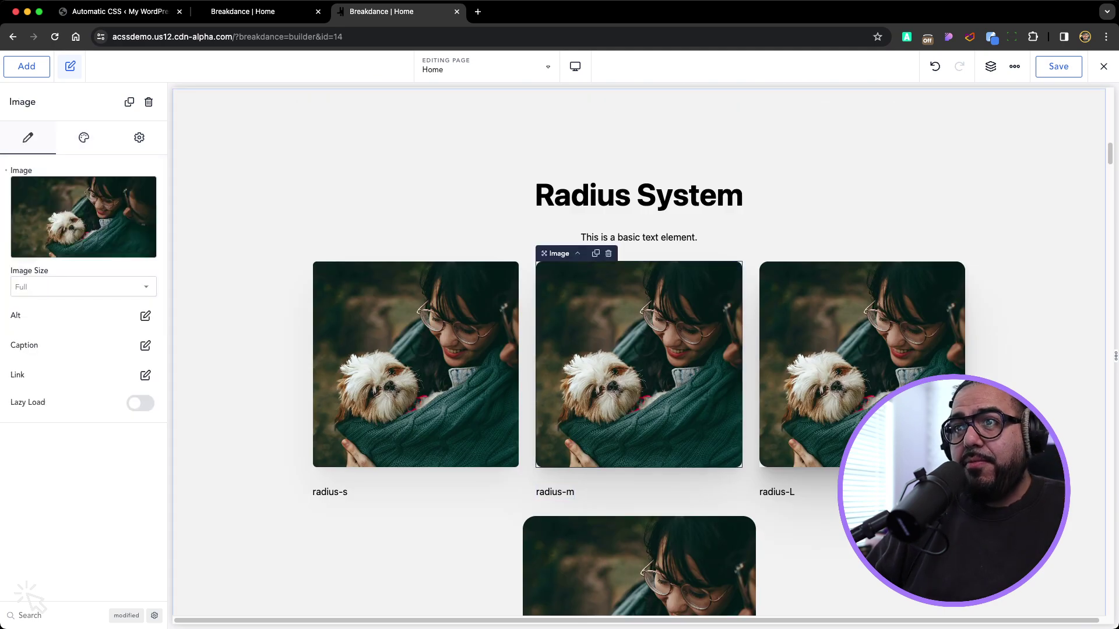
left_click(84, 137)
left_click(83, 227)
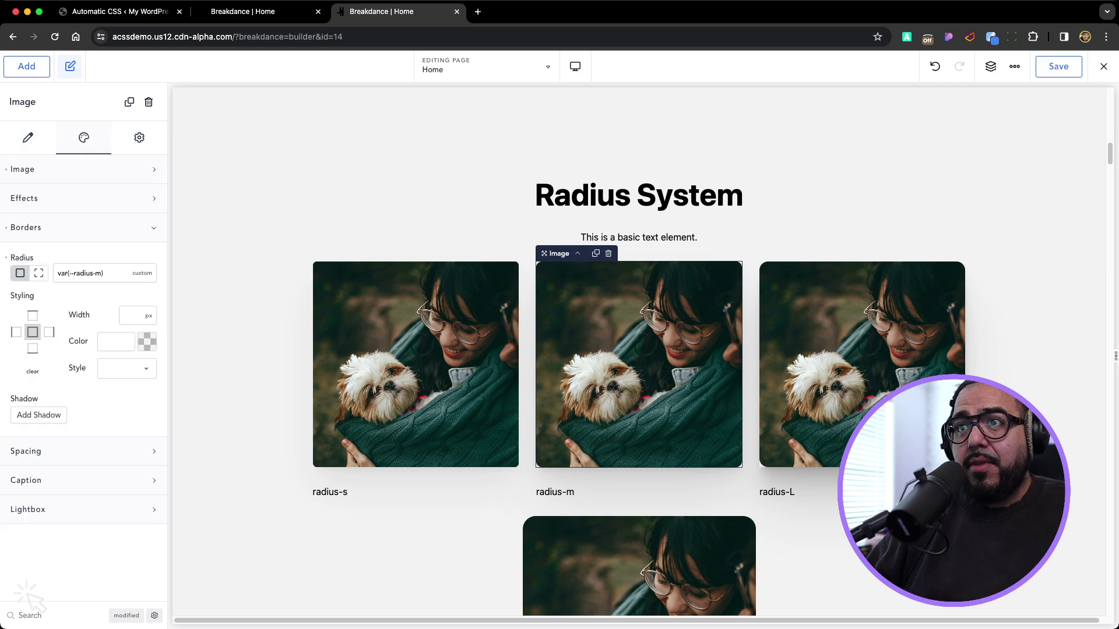
triple_click(60, 273)
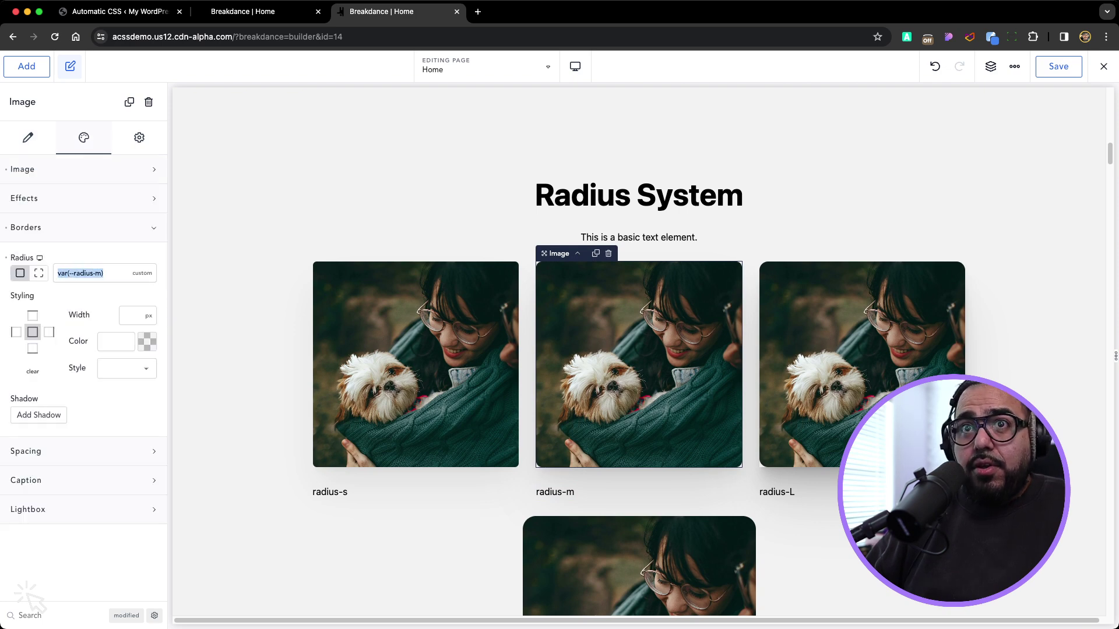
left_click(80, 273)
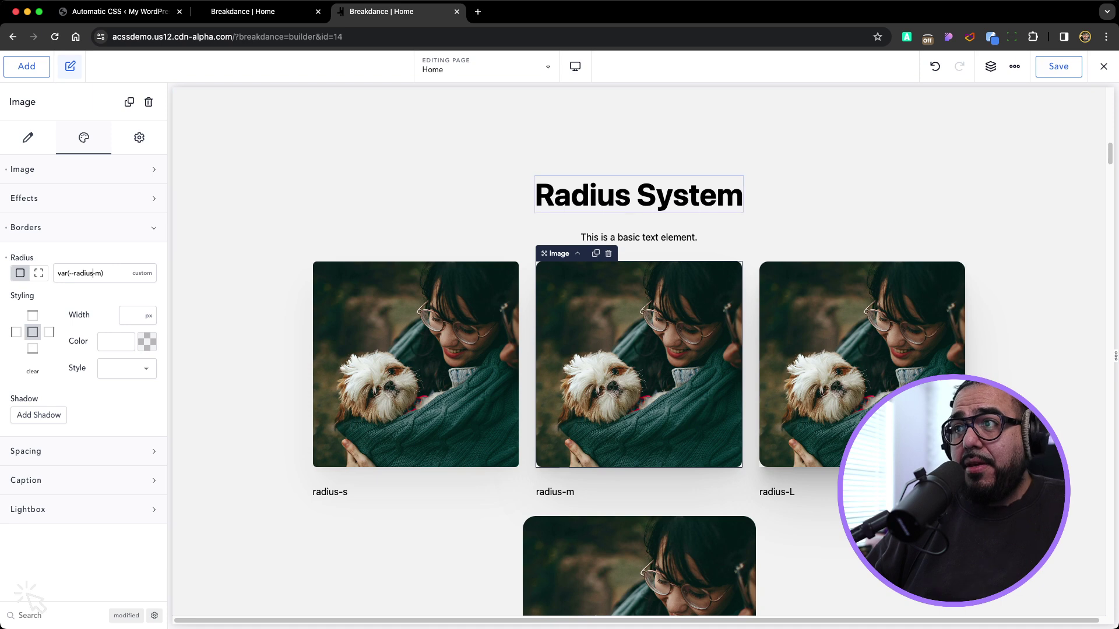
Replace the "Radius System" heading text with "var(--radius-m)"
double_click(583, 194)
key("super+a")
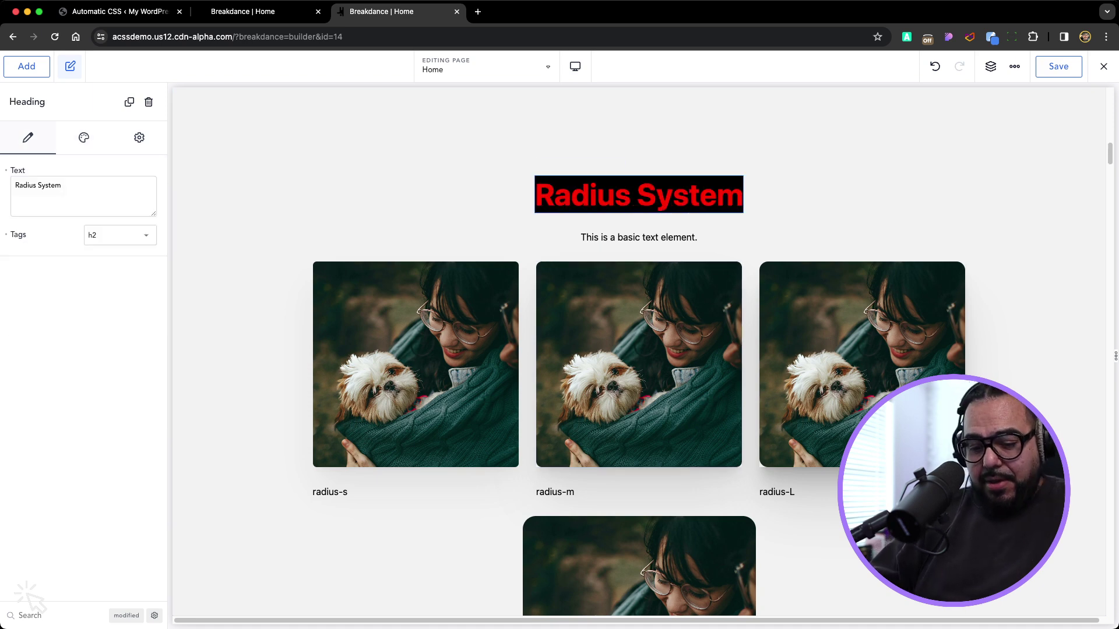
type("var(")
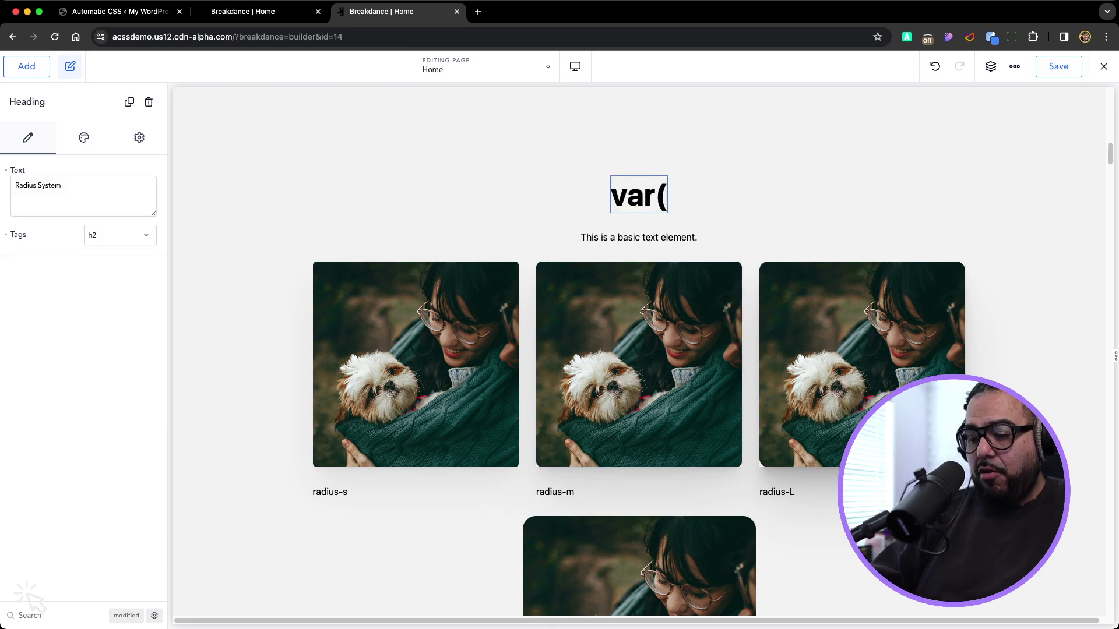
type(")")
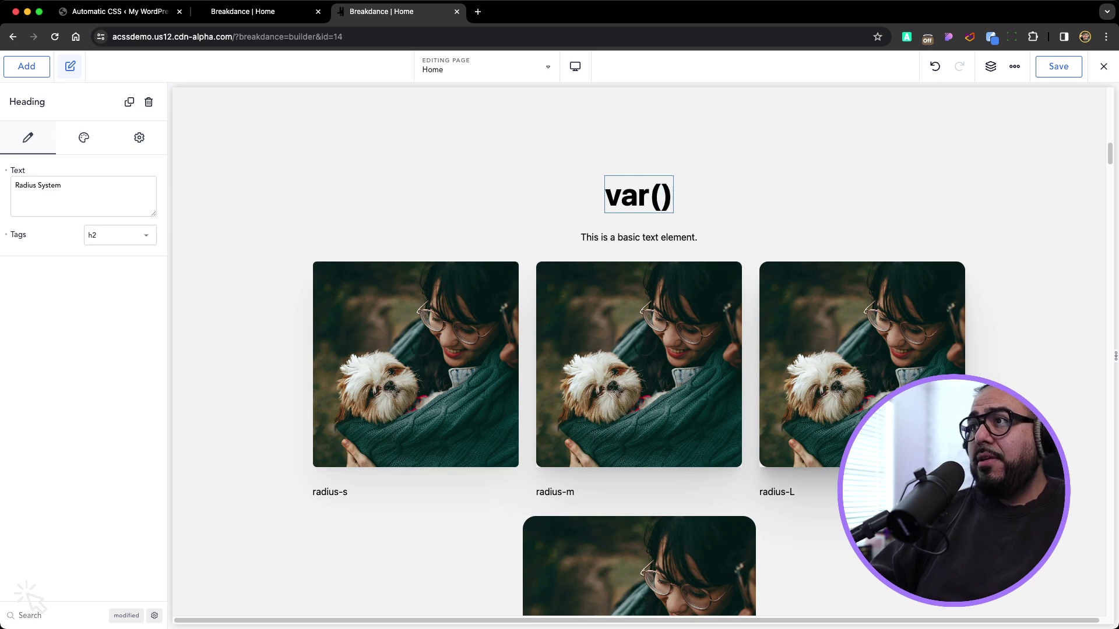
type("--ra")
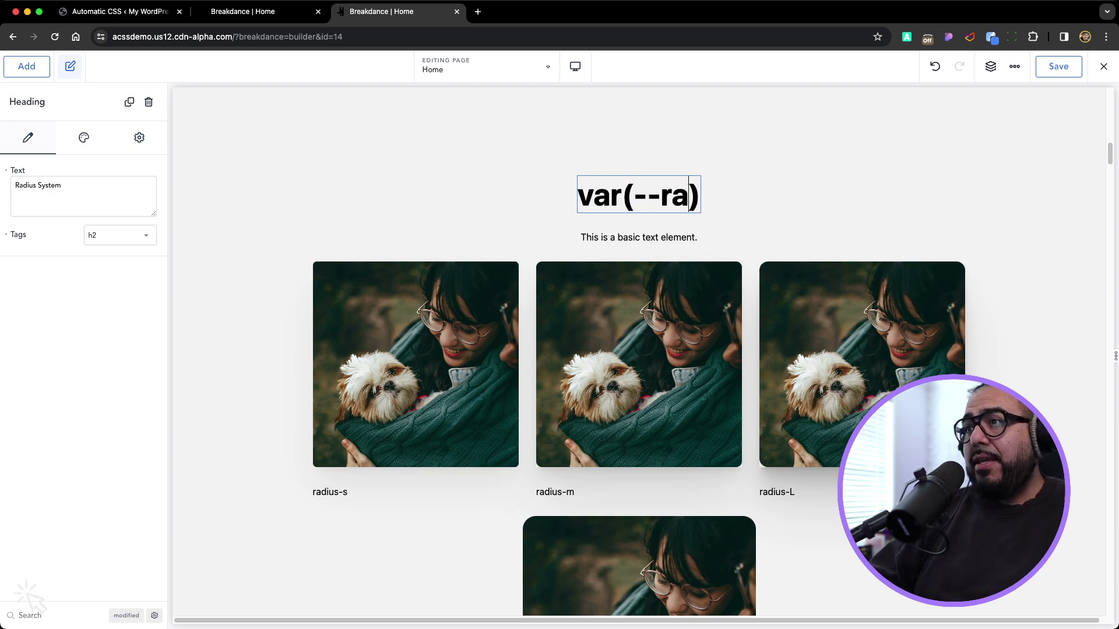
type("dius-m")
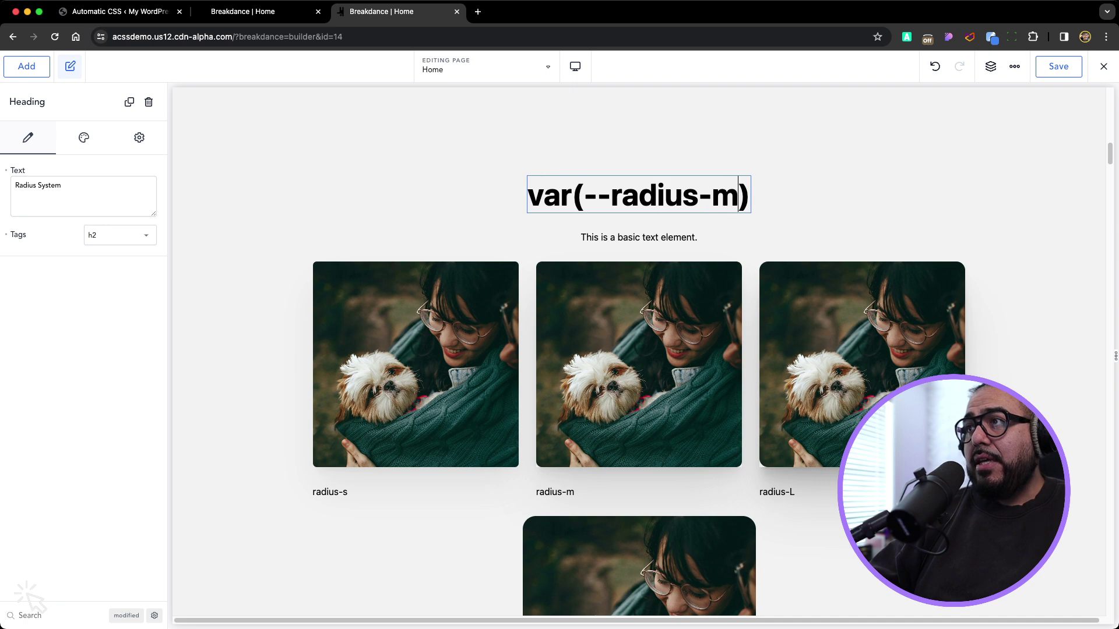
key("BackSpace")
type("s")
key("BackSpace")
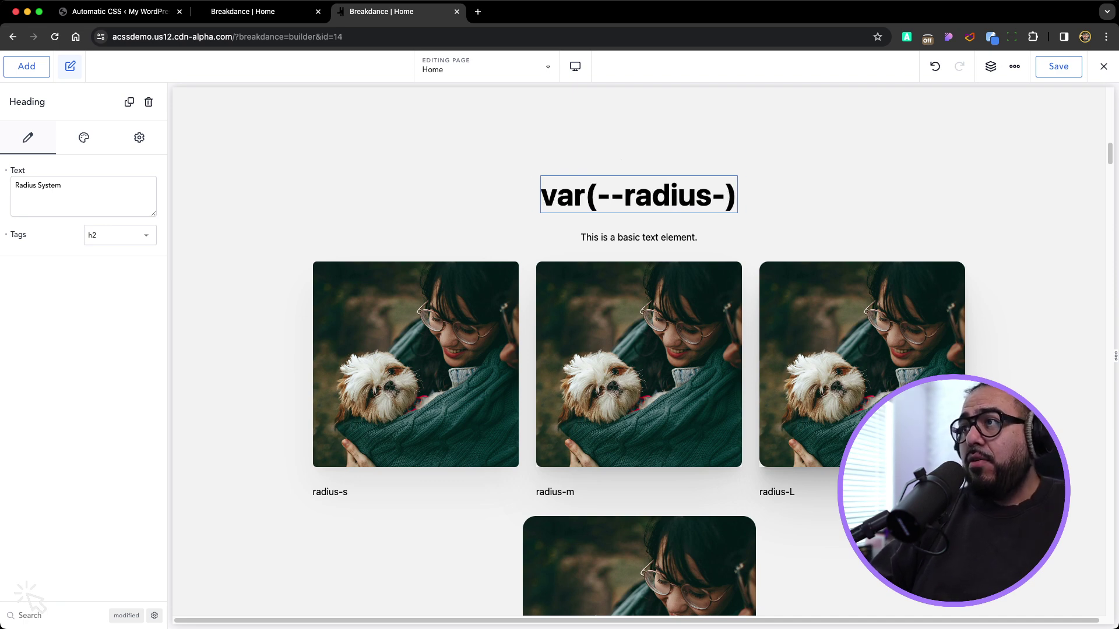
type("l")
key("BackSpace")
type("m,")
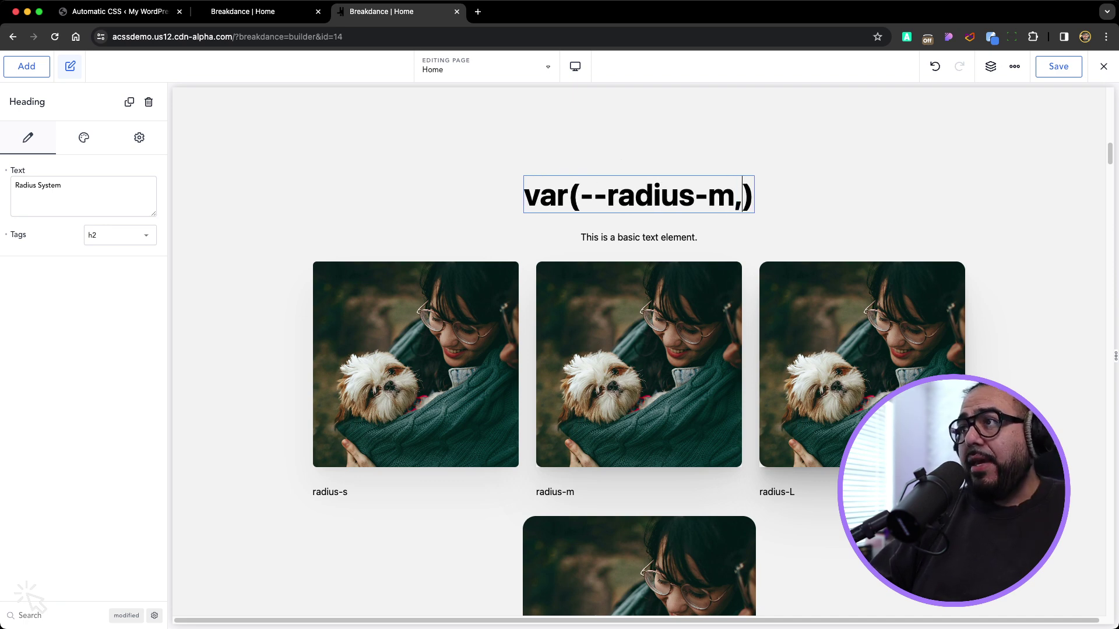
key("Delete")
key("BackSpace")
type(")")
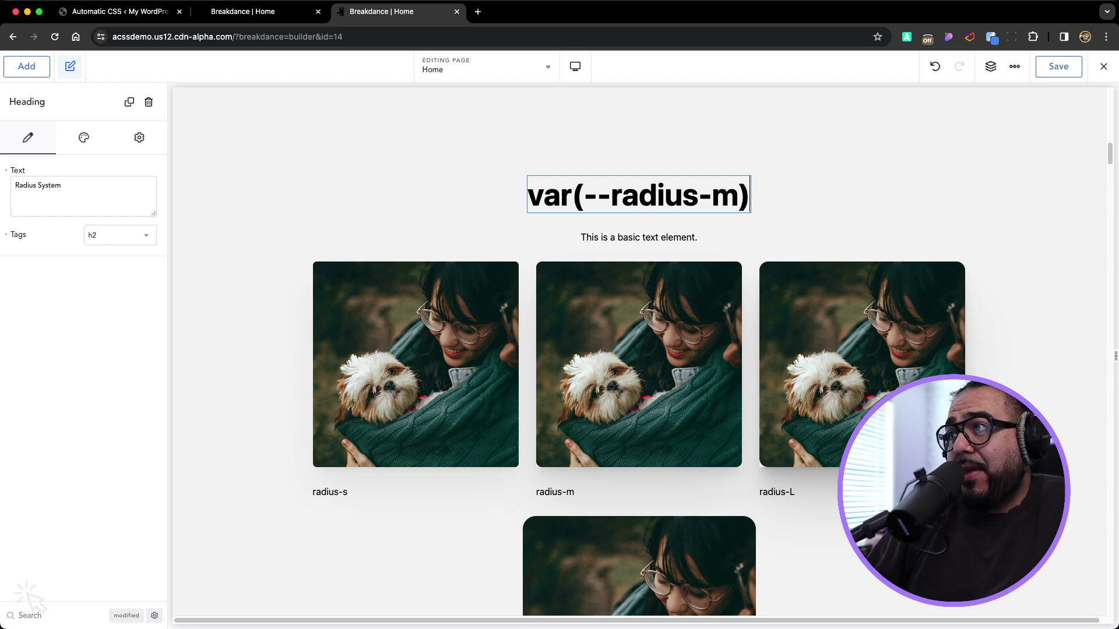
Recheck the radius-m image's border settings against the new heading, and select the surrounding section
left_click(639, 364)
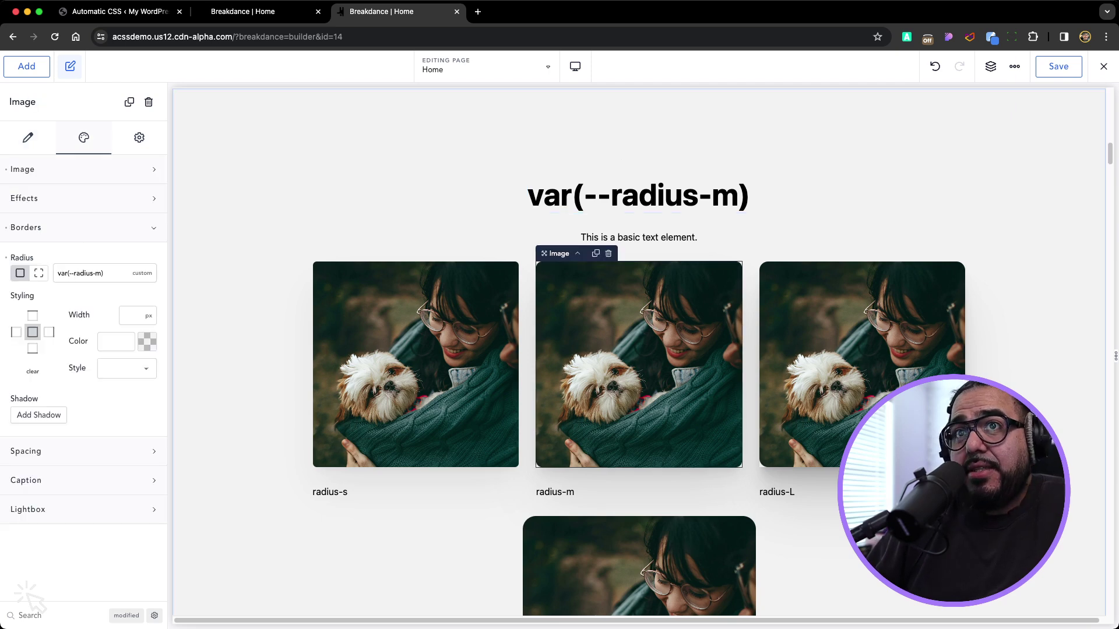
left_click(245, 350)
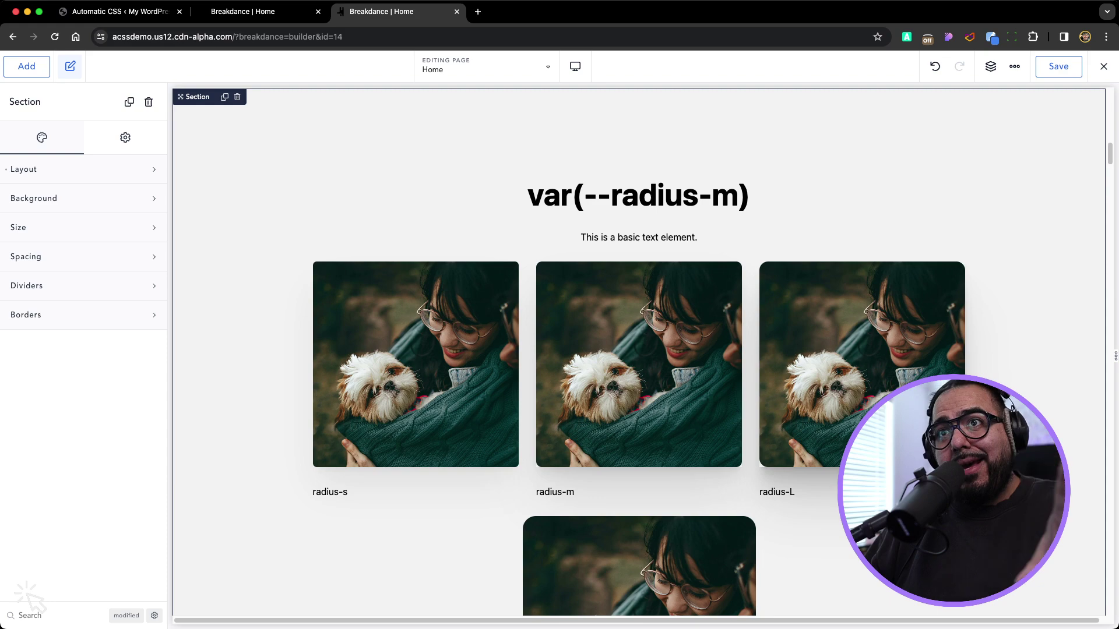
scroll(639, 352, "down", 1)
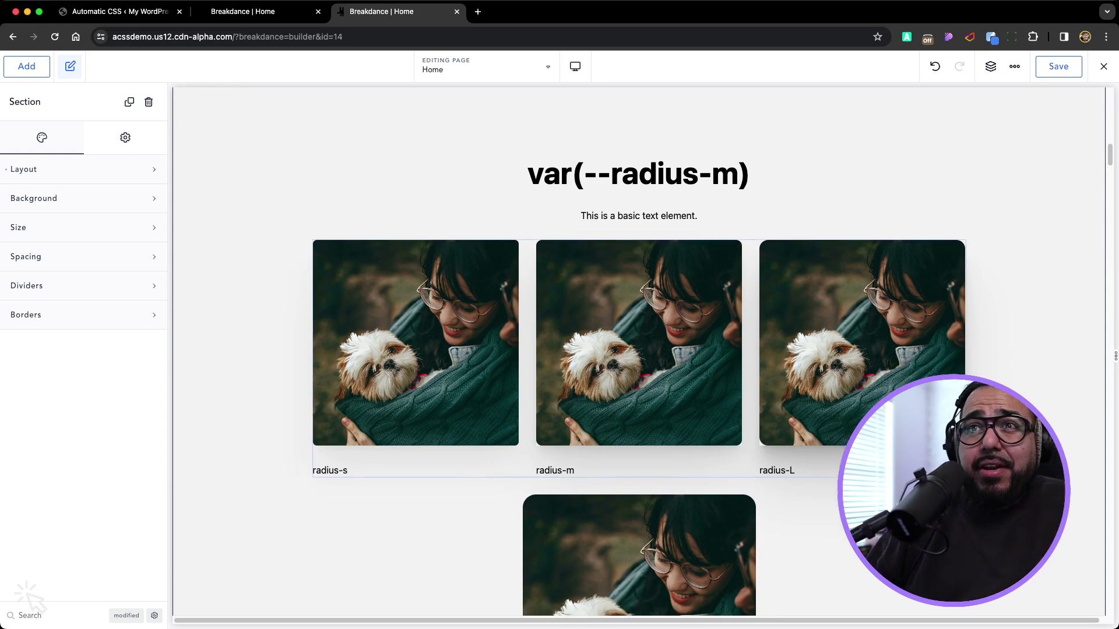
Add a new empty section directly below the section with the radius image samples
scroll(639, 352, "down", 5)
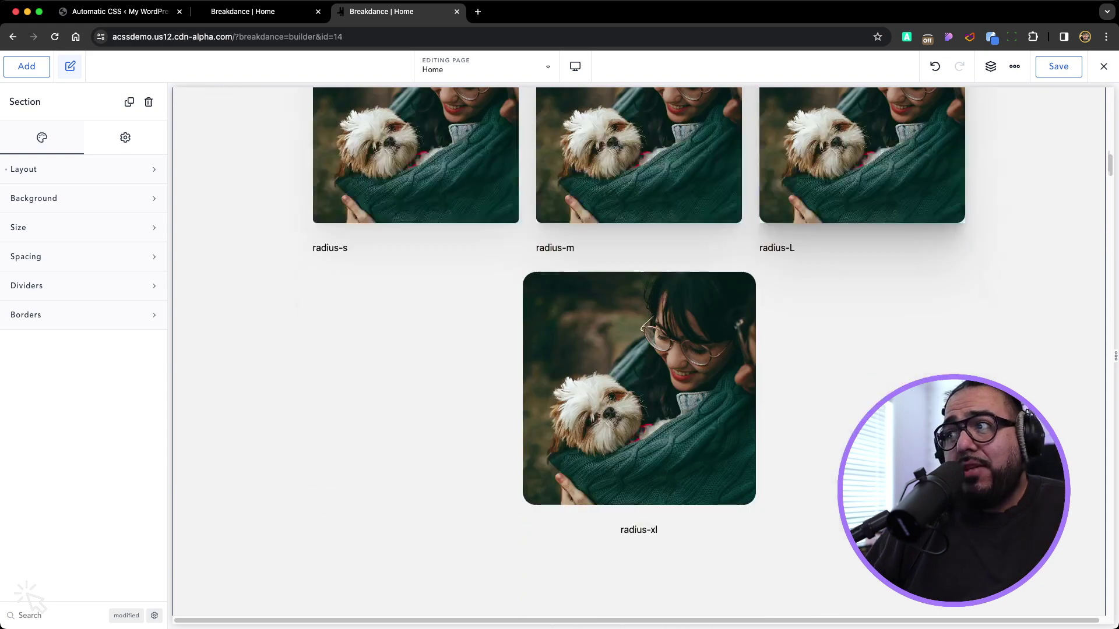
scroll(639, 352, "down", 6)
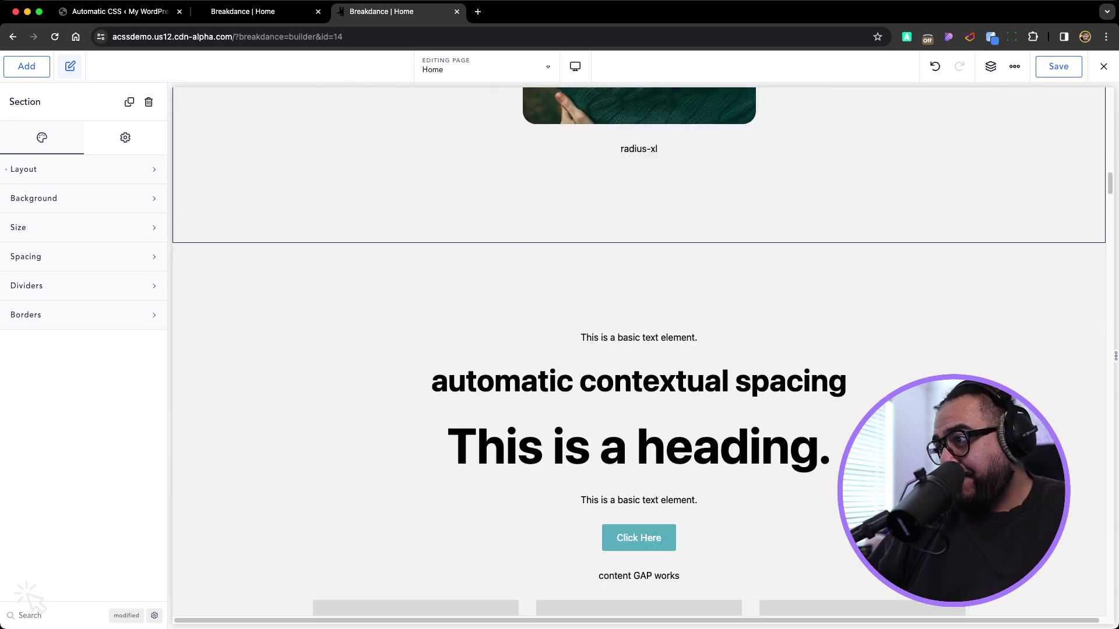
scroll(639, 352, "down", 3)
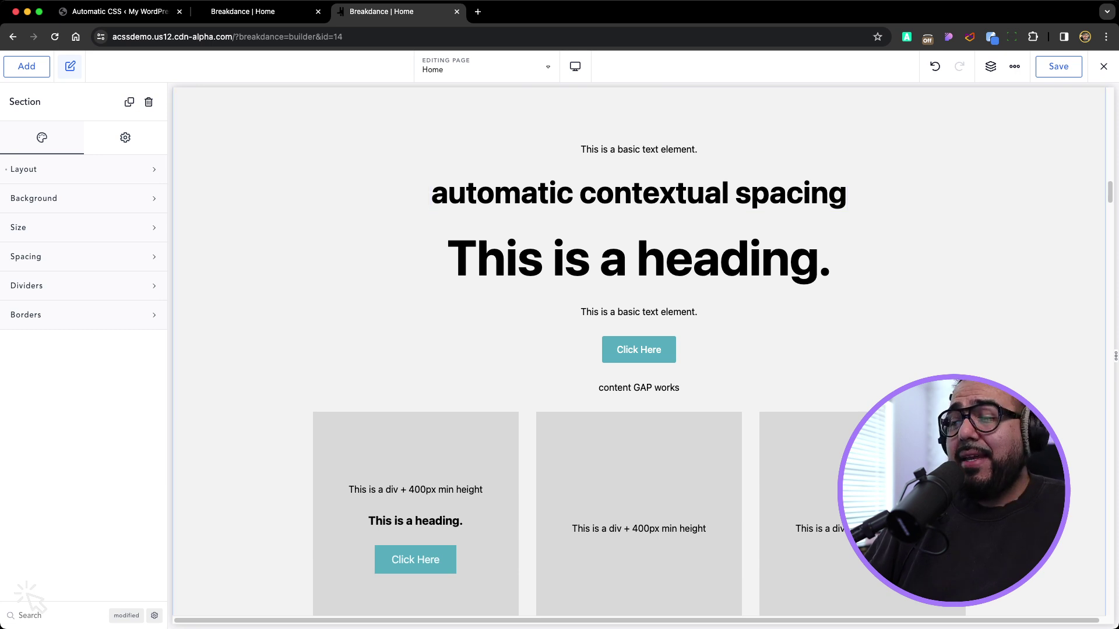
scroll(639, 350, "up", 3)
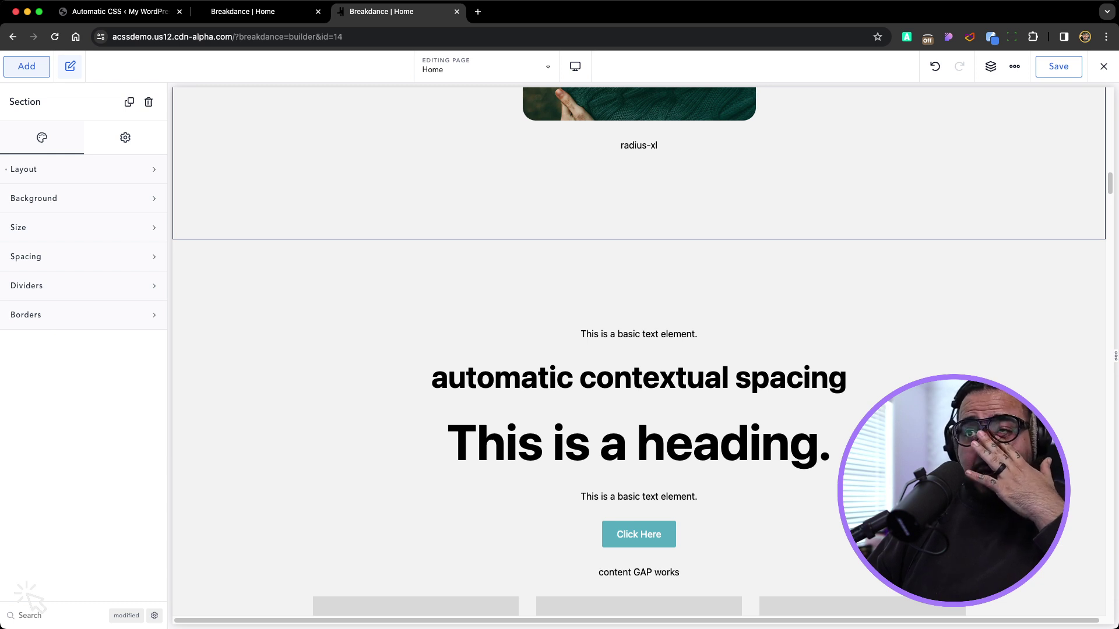
left_click(27, 66)
left_click(50, 228)
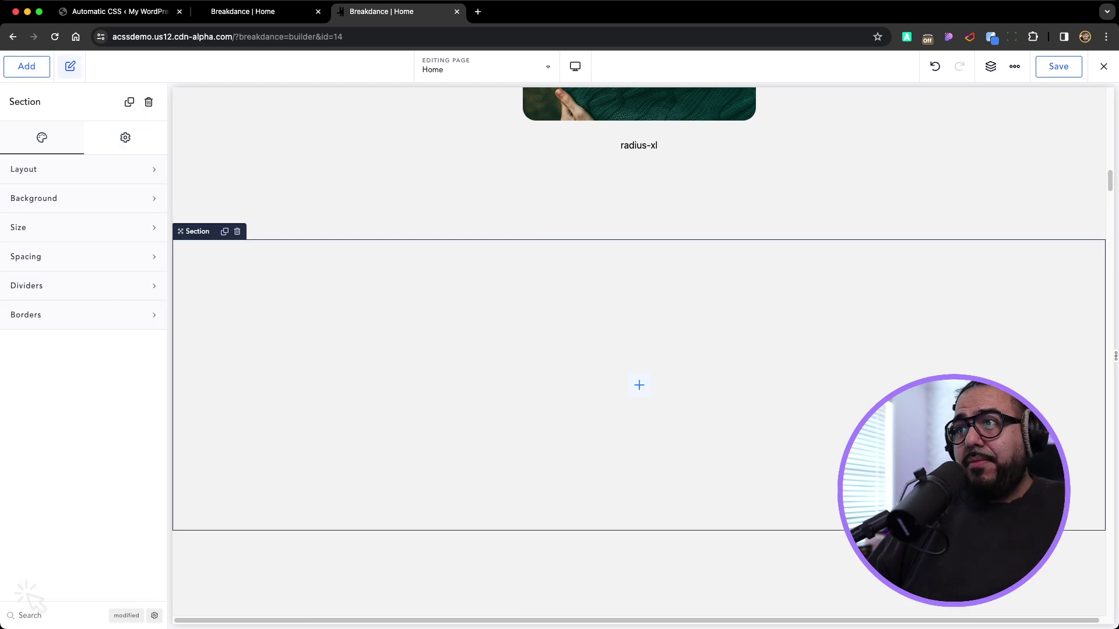
Insert a heading and a basic text element into the new empty section
left_click(639, 385)
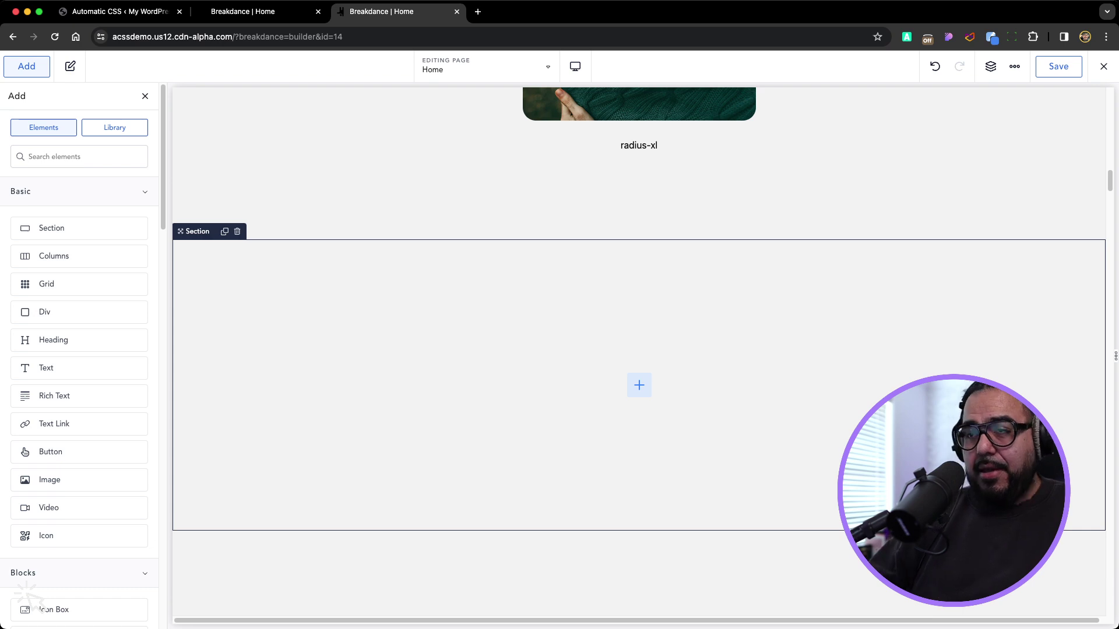
type("hea")
key("Return")
type("texz")
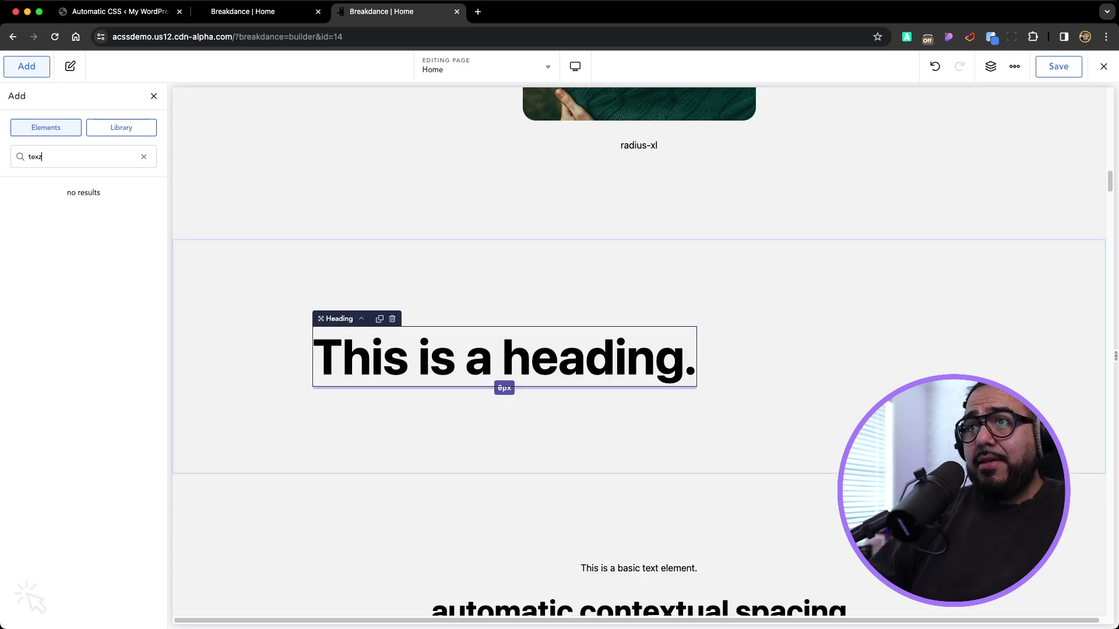
key("BackSpace")
key("Return")
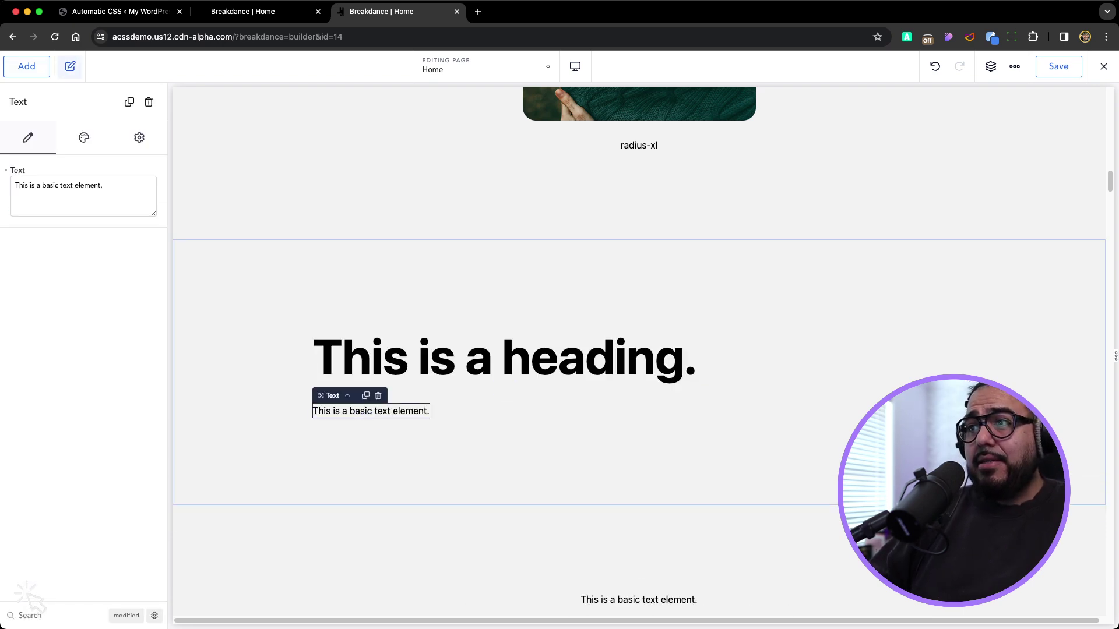
Set the new section's layout gap to 0 px
left_click(505, 291)
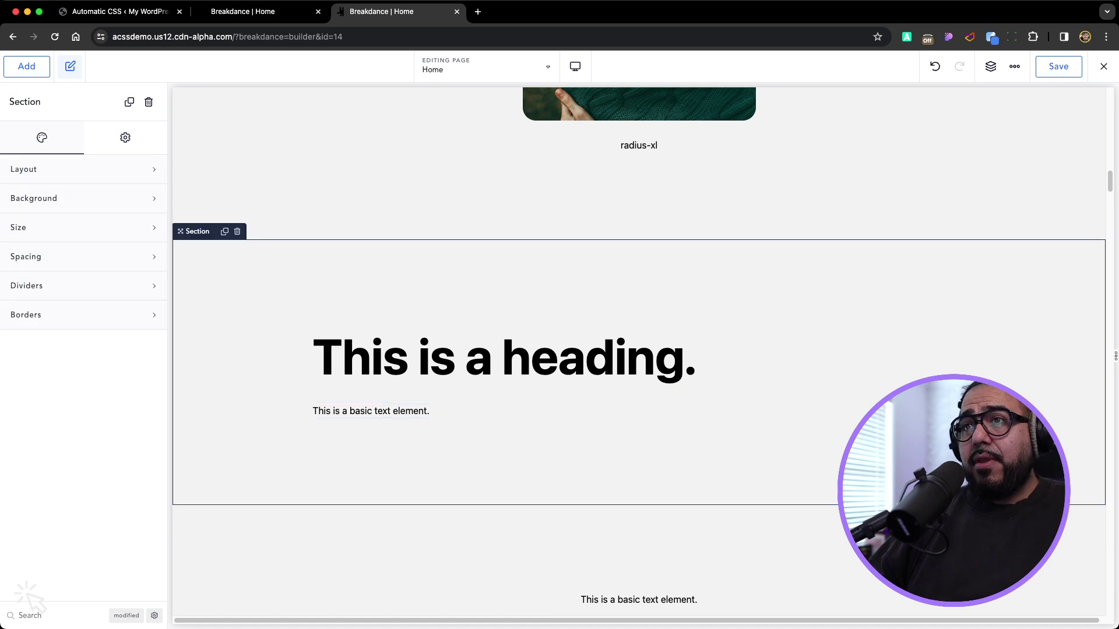
left_click(83, 169)
left_click(132, 259)
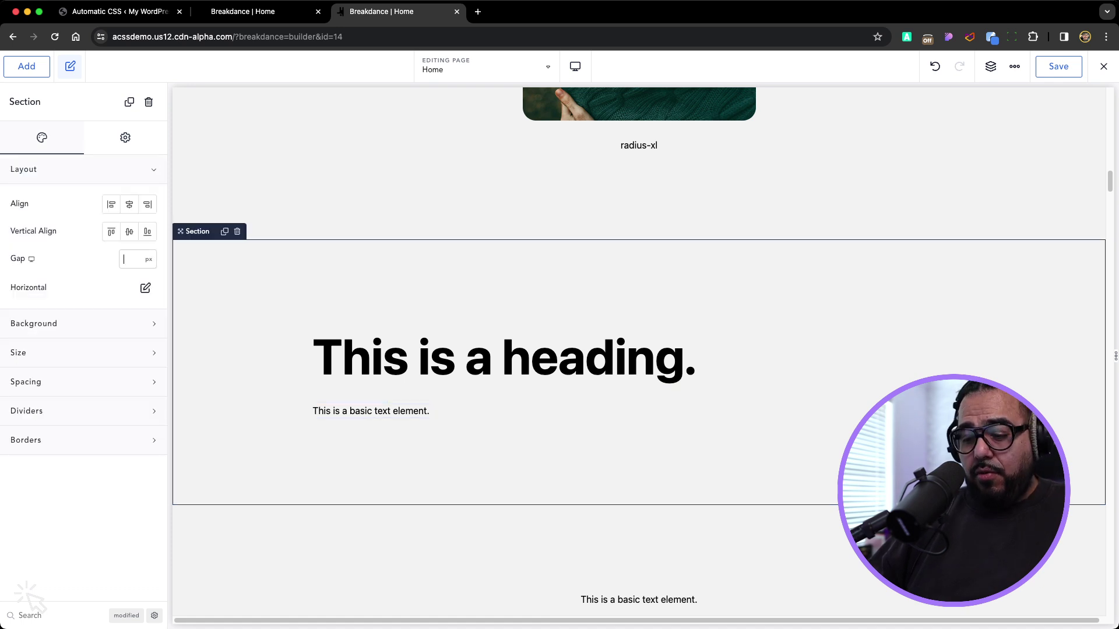
type("0")
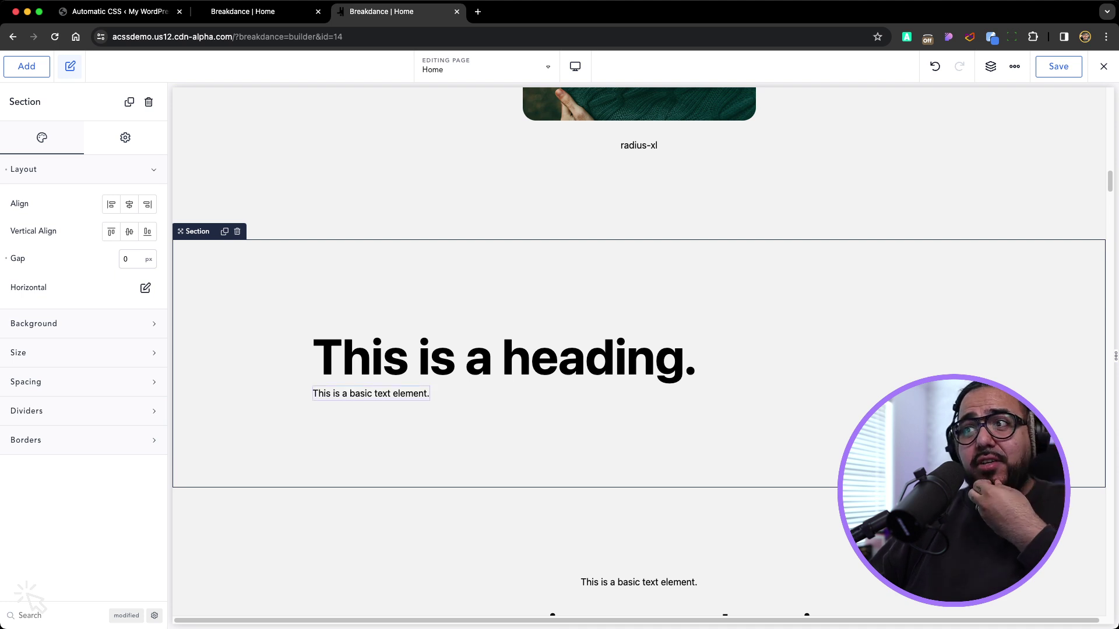
Duplicate the basic text element three times so that four copies sit below the heading
left_click(370, 393)
left_click(365, 378)
double_click(406, 341)
left_click(371, 394)
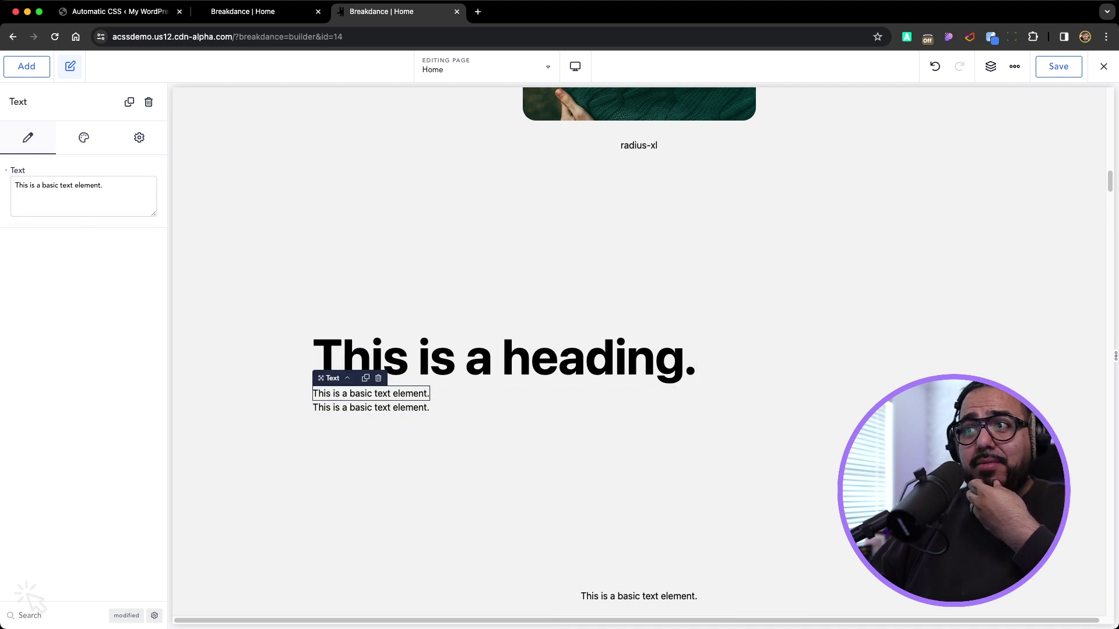
left_click(365, 378)
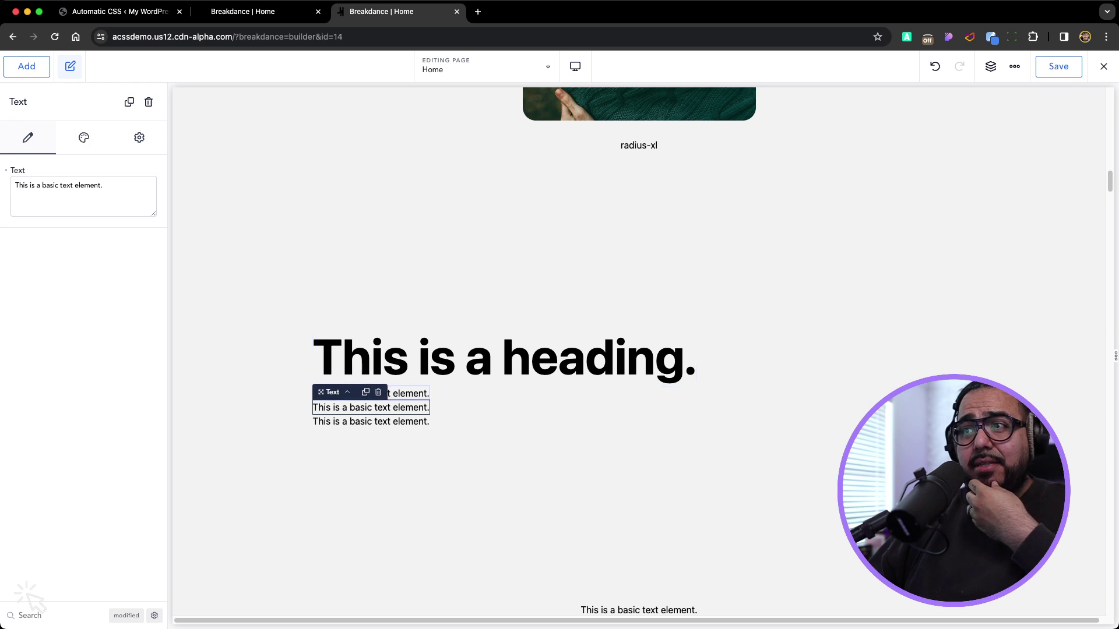
left_click(366, 392)
left_click(348, 406)
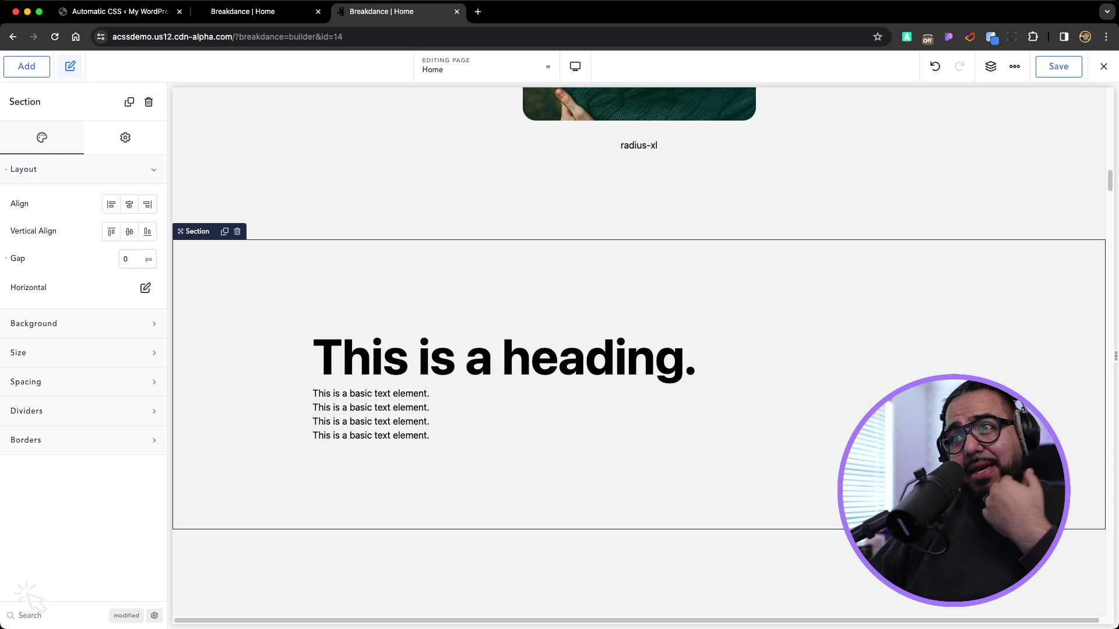
Reset the test section's gap to its default and delete the section
left_click(6, 258)
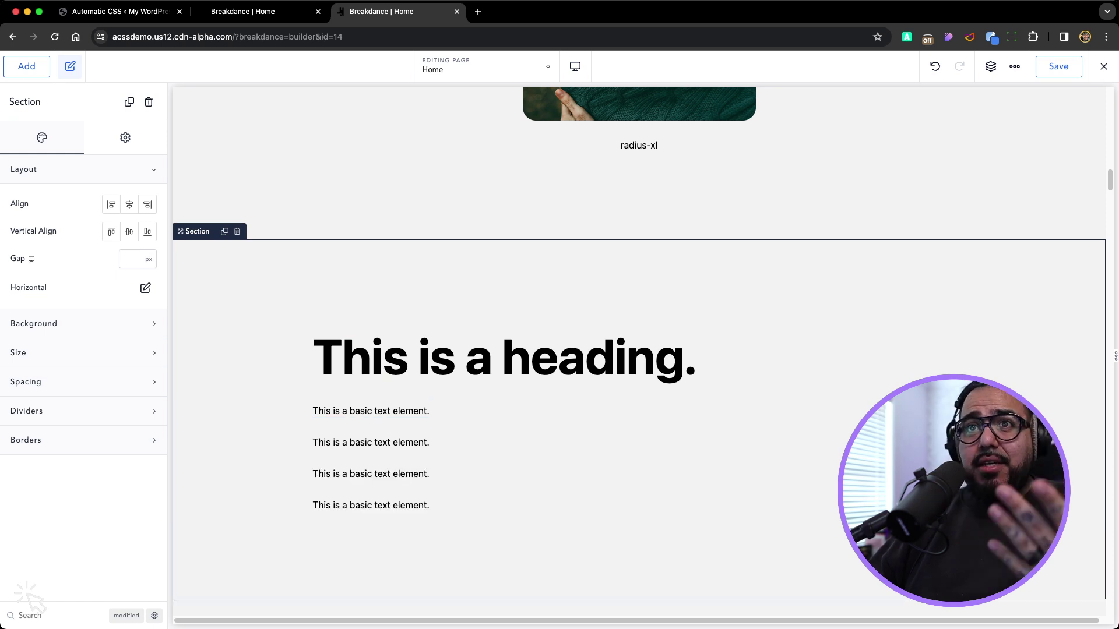
scroll(639, 352, "down", 3)
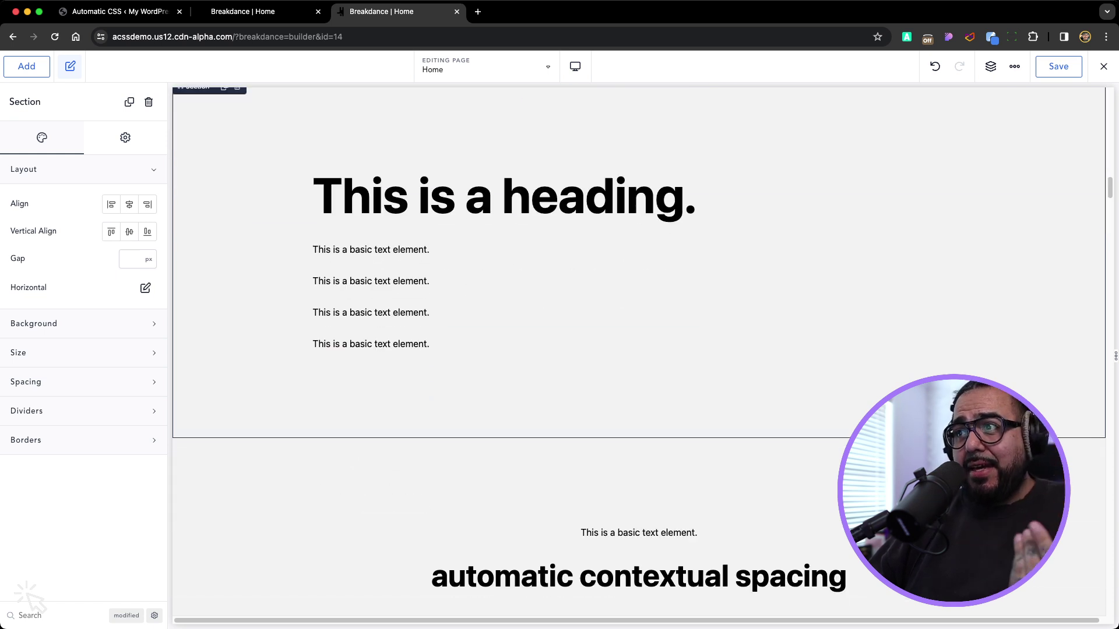
scroll(639, 352, "up", 3)
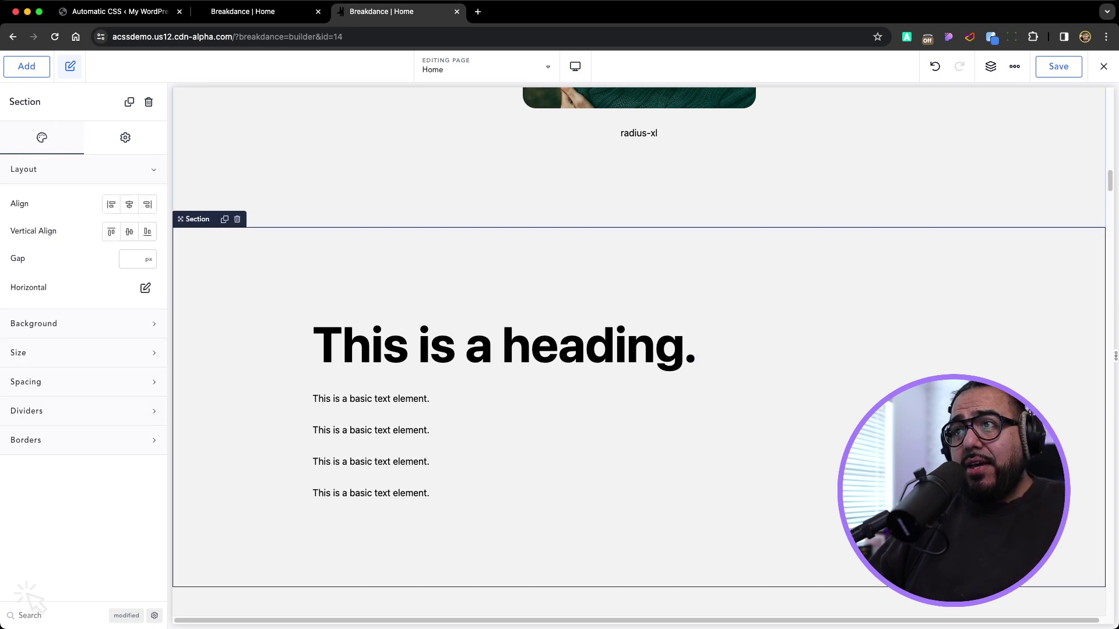
key("Delete")
Examine the "automatic contextual spacing" section, including its headings, text, button and the first div card
scroll(638, 350, "down", 5)
scroll(639, 350, "up", 1)
scroll(639, 350, "up", 3)
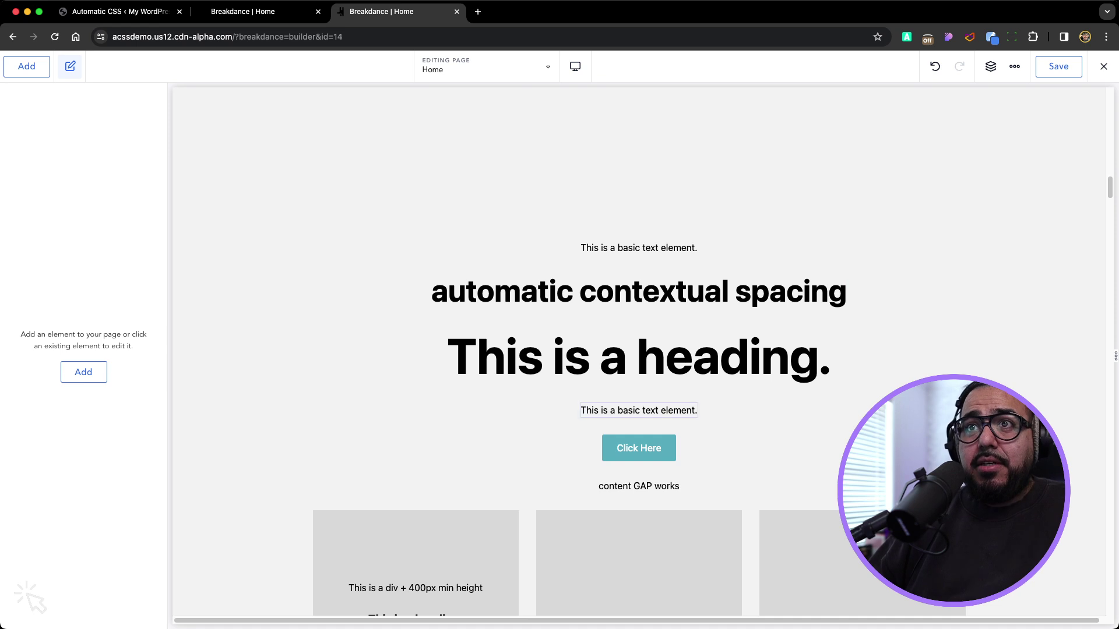
scroll(639, 350, "down", 2)
scroll(639, 334, "down", 2)
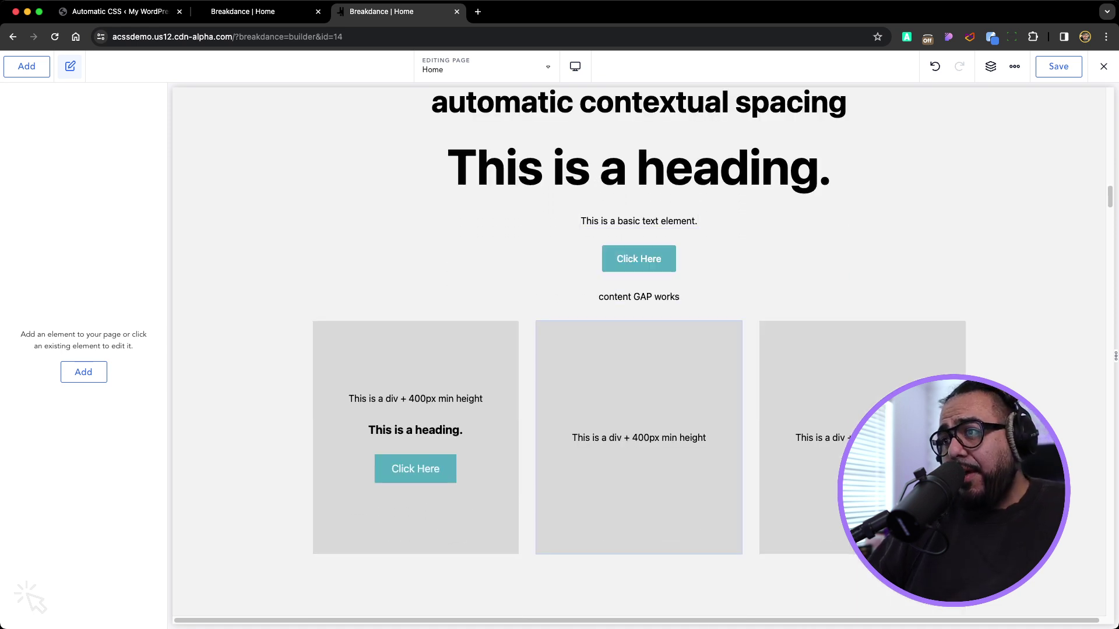
left_click(415, 362)
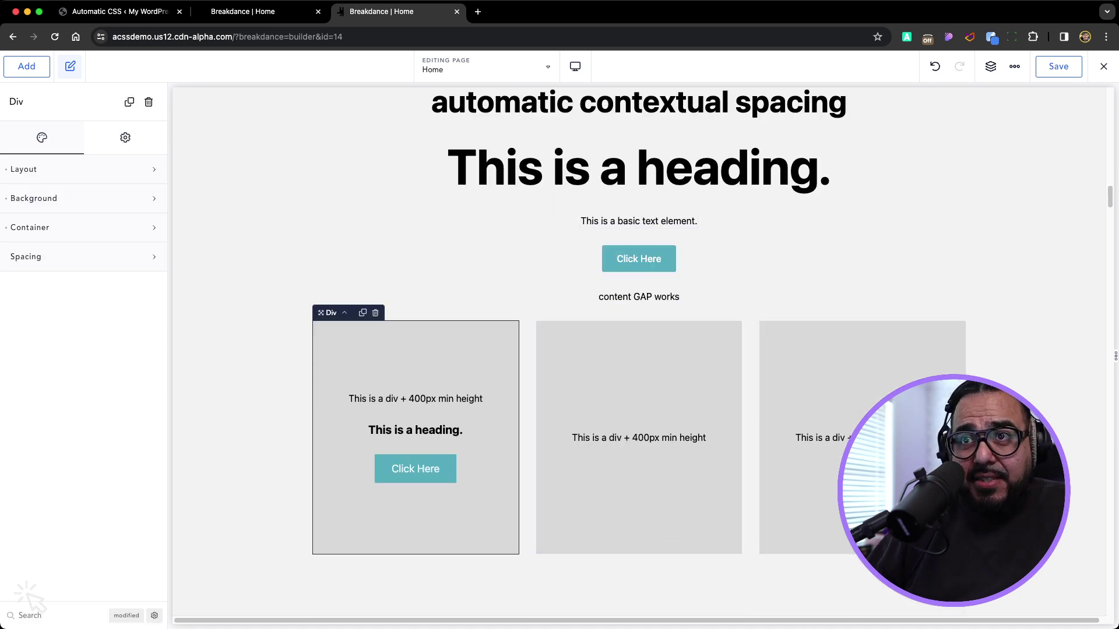
scroll(639, 352, "down", 2)
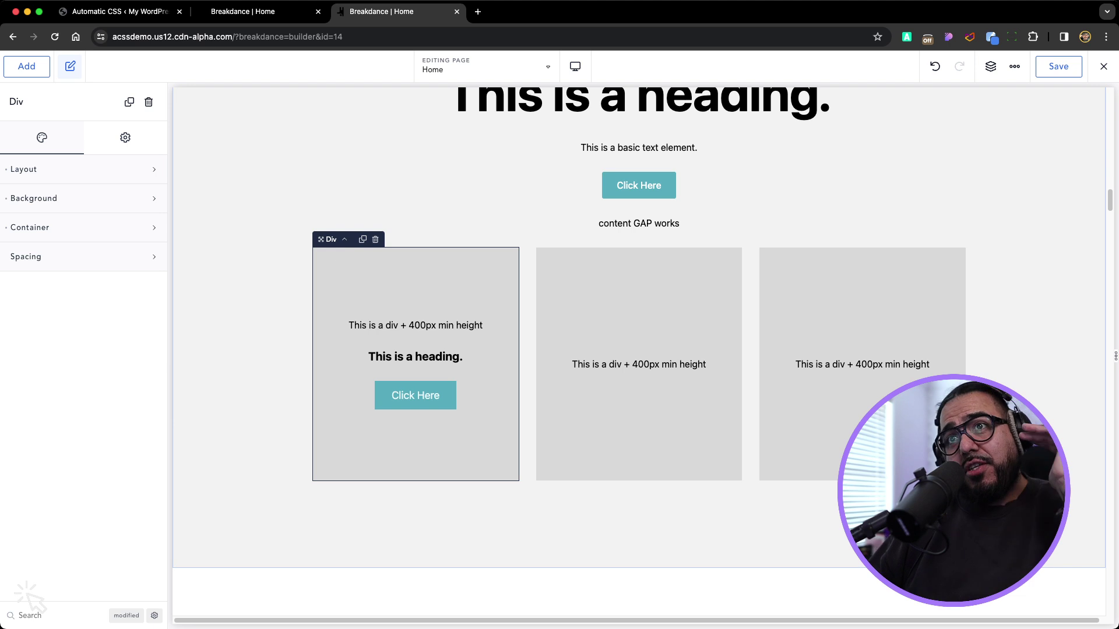
scroll(639, 352, "up", 6)
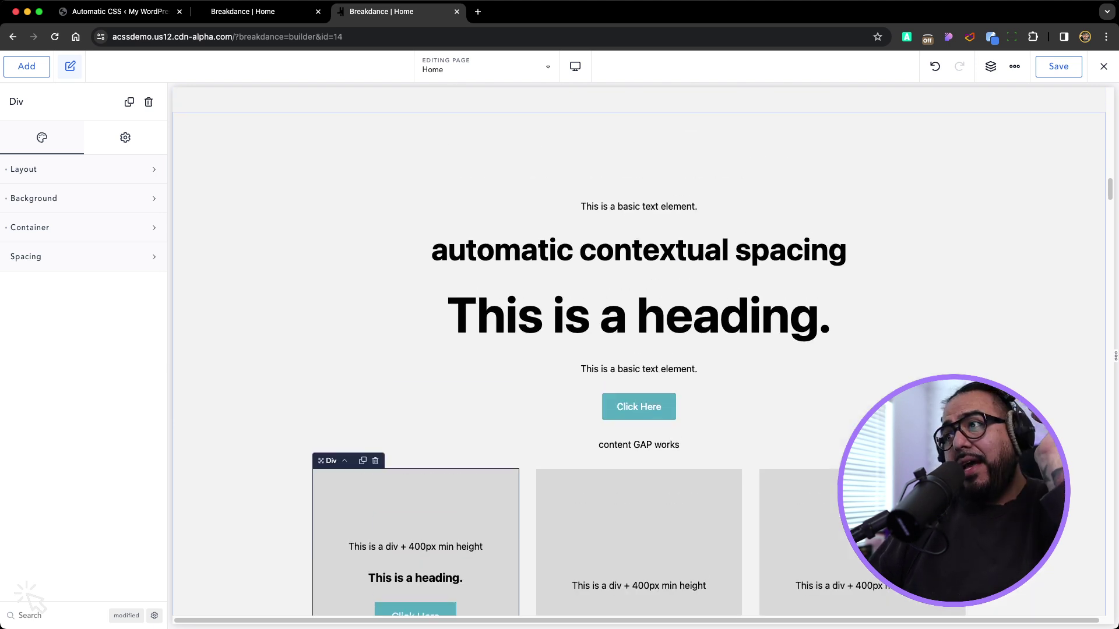
left_click(638, 315)
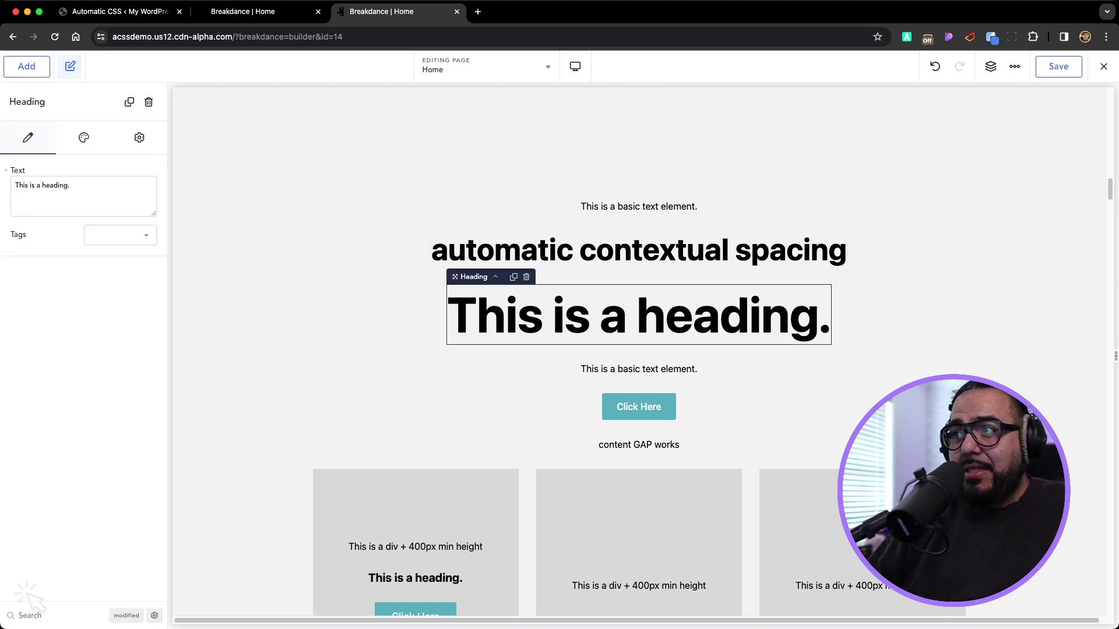
mouse_move(639, 346)
left_mouse_down()
mouse_move(639, 417)
mouse_move(638, 344)
left_mouse_up()
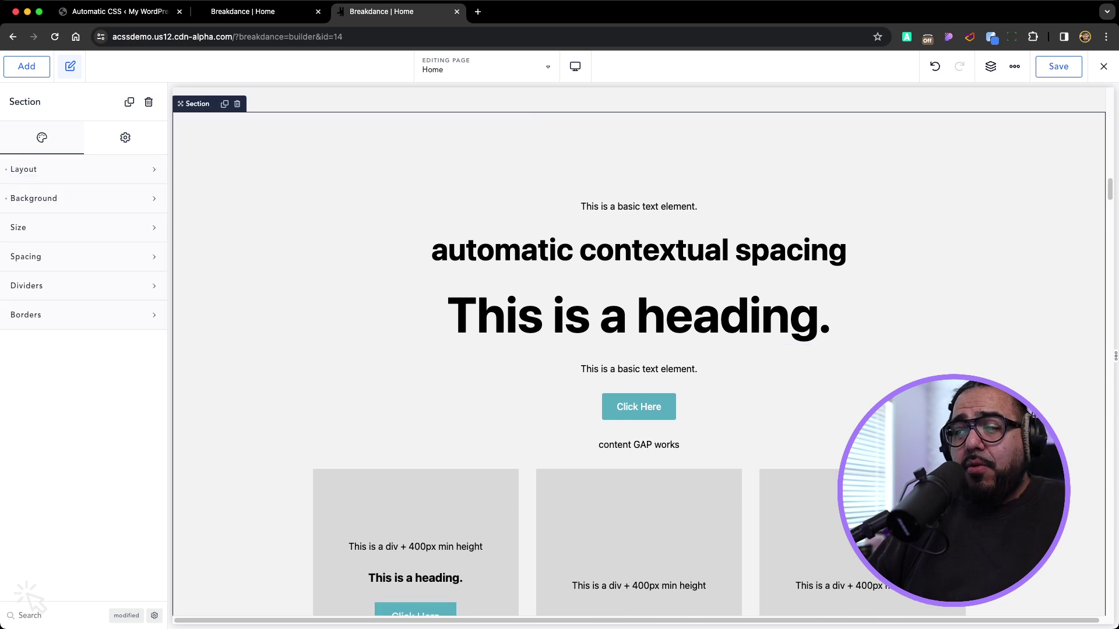
Set the layout gap of the "automatic contextual spacing" section to 0 px
left_click(639, 368)
left_click(758, 368)
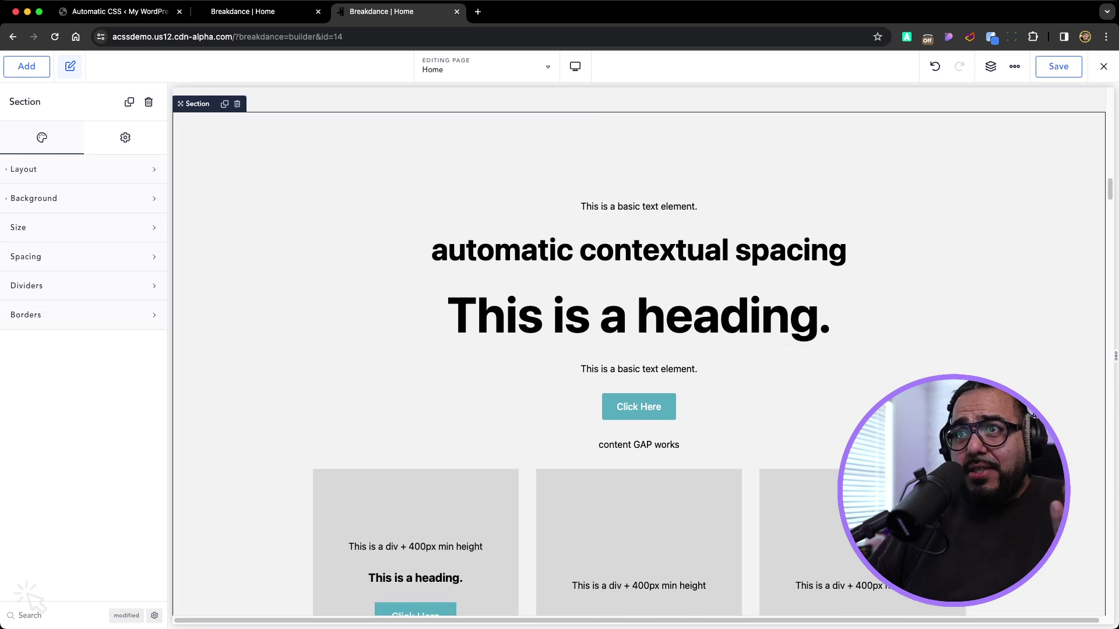
left_click(24, 169)
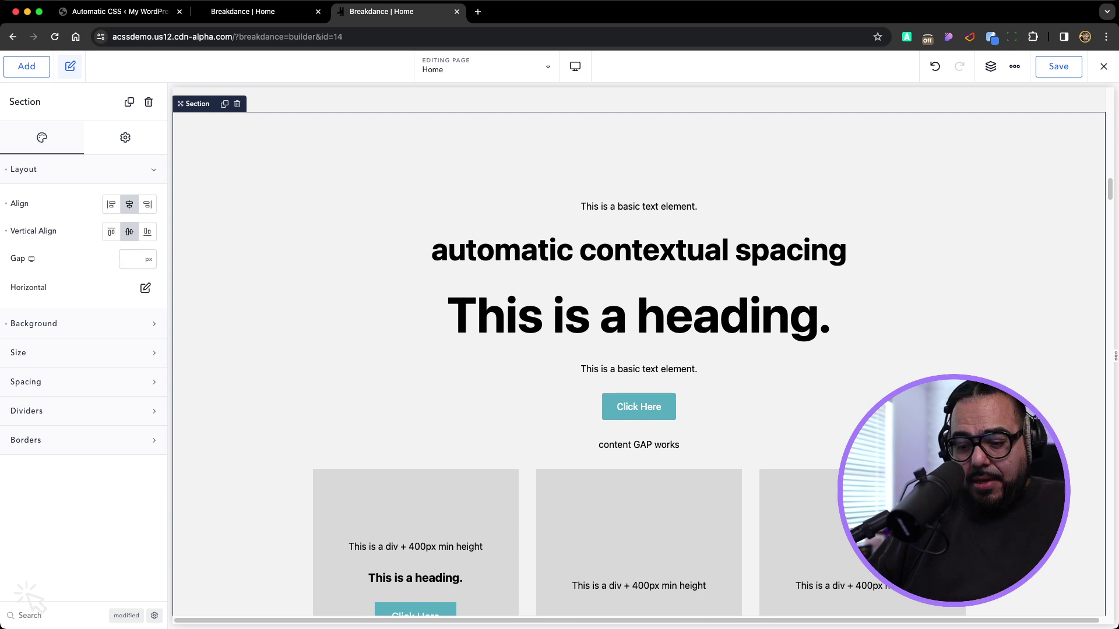
left_click(132, 258)
type("0")
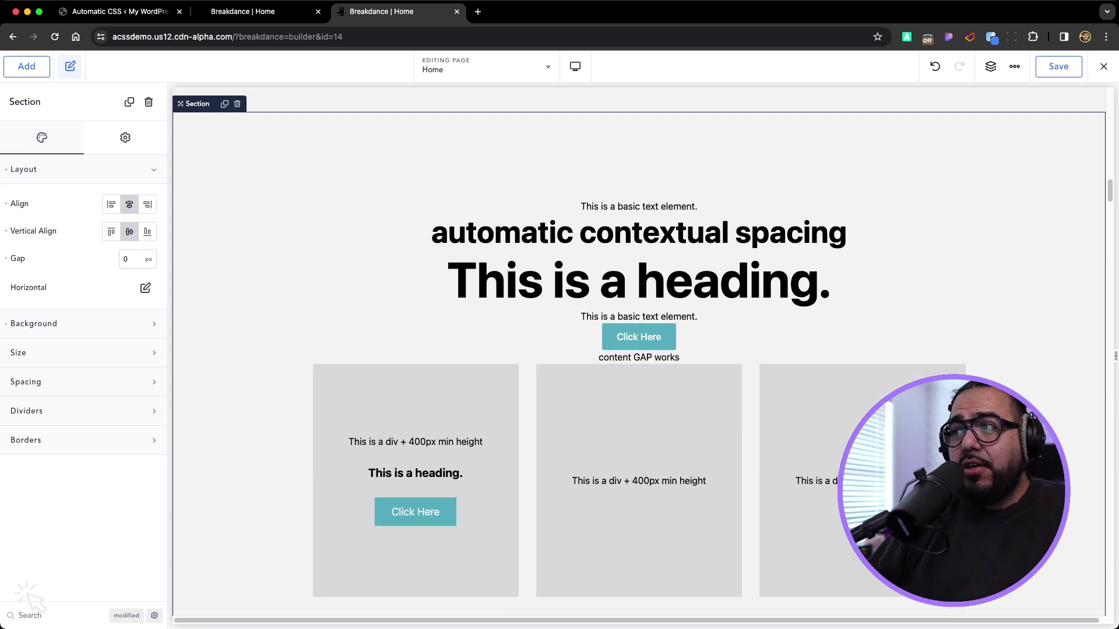
Check the spacing around the "content GAP works" text and reset the section's gap to its default
left_click(639, 357)
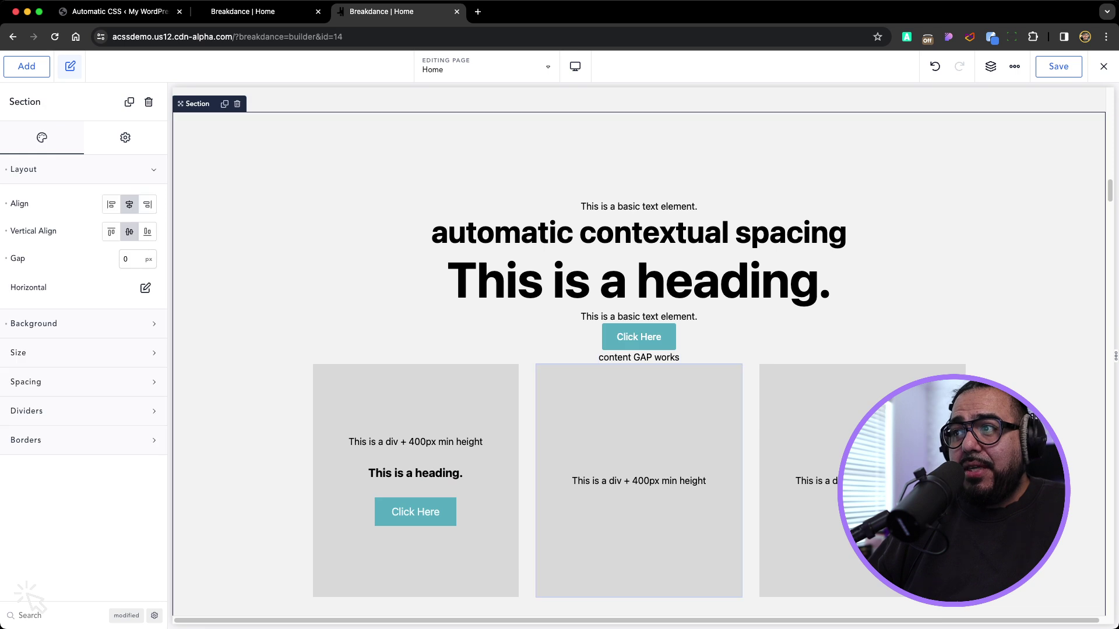
left_click(639, 357)
left_click_drag(639, 366, 639, 400)
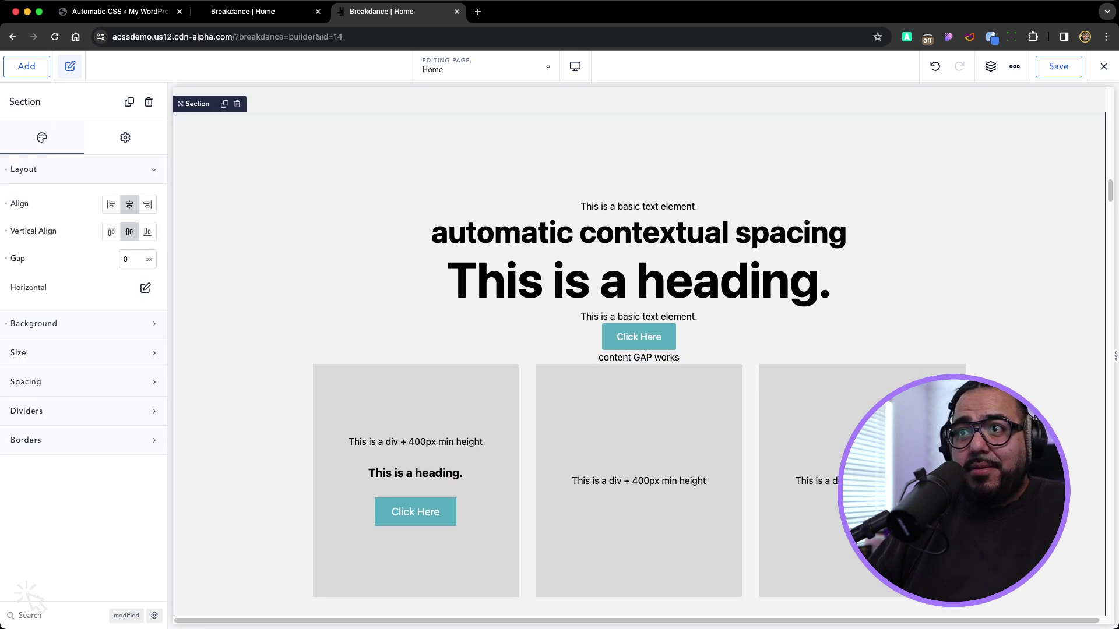
left_click(6, 259)
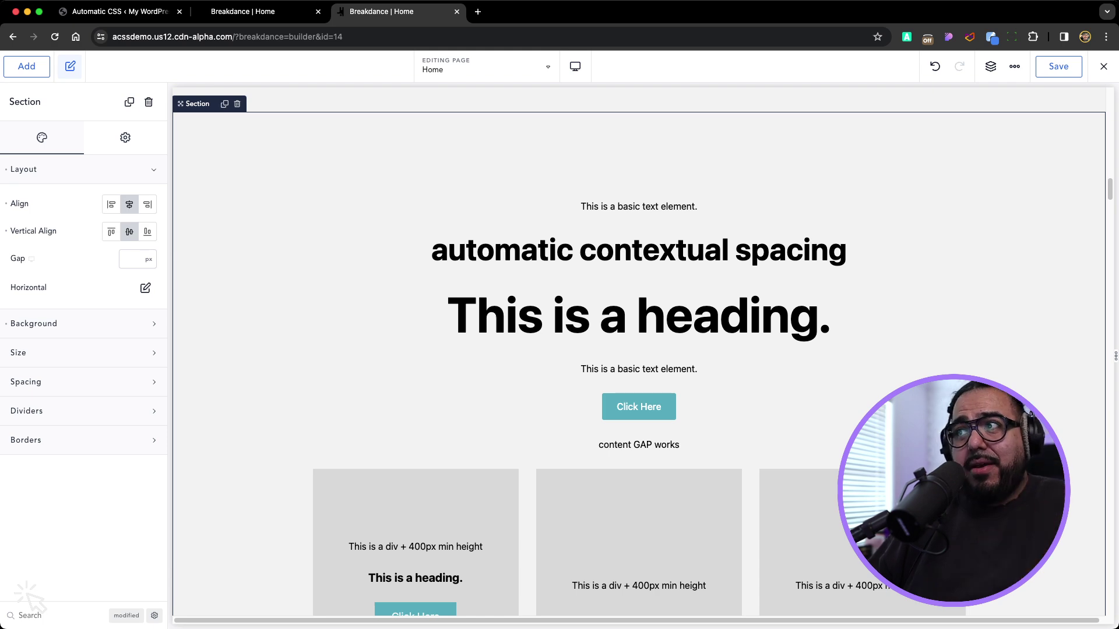
Turn off Automatically Balance Headings in the Automatic CSS typography settings, save the changes, and return to the Home page in Breakdance
scroll(639, 350, "down", 8)
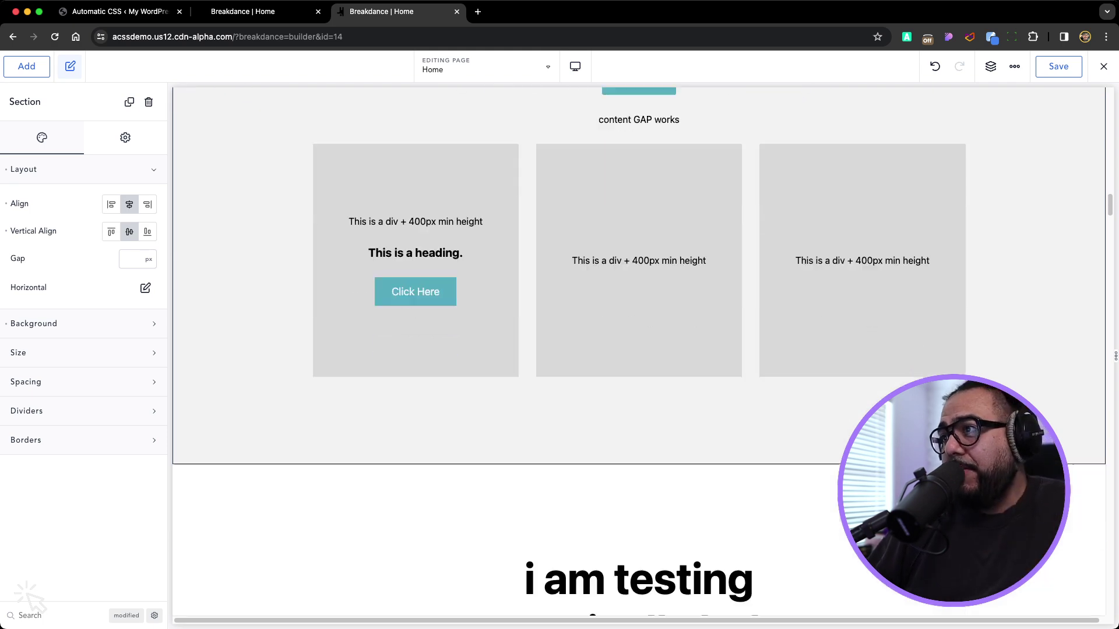
scroll(639, 349, "down", 4)
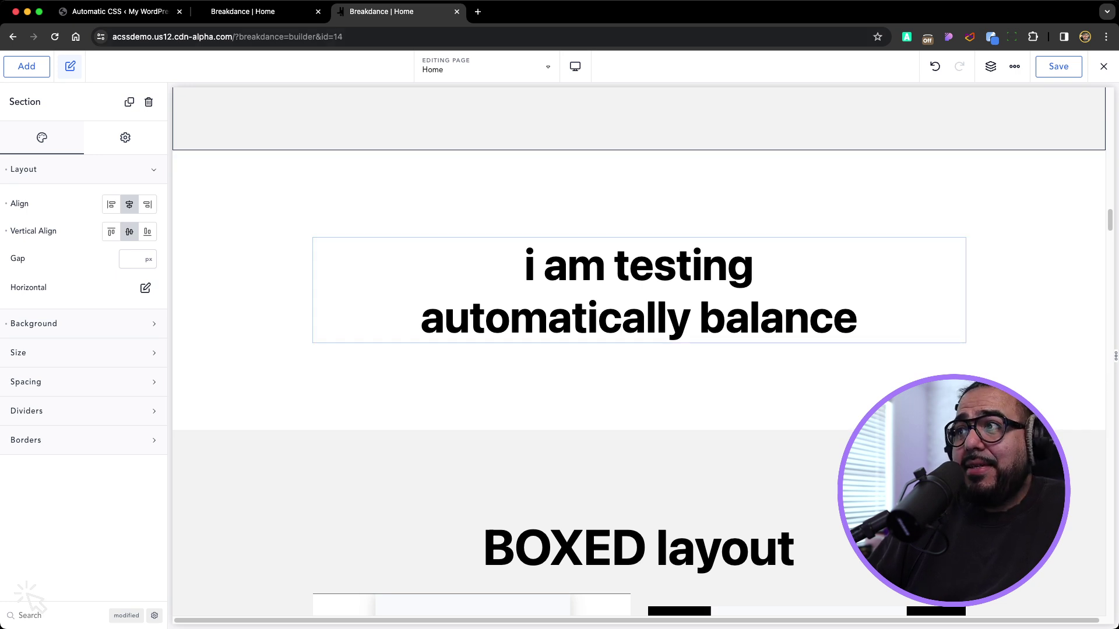
left_click(119, 11)
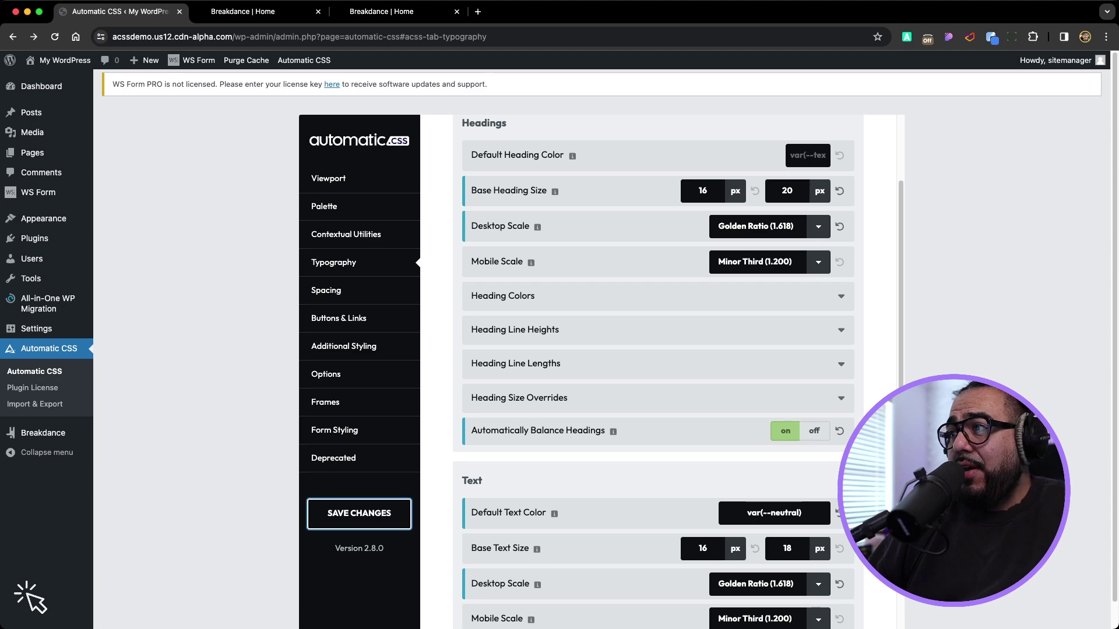
left_click(814, 430)
left_click(359, 514)
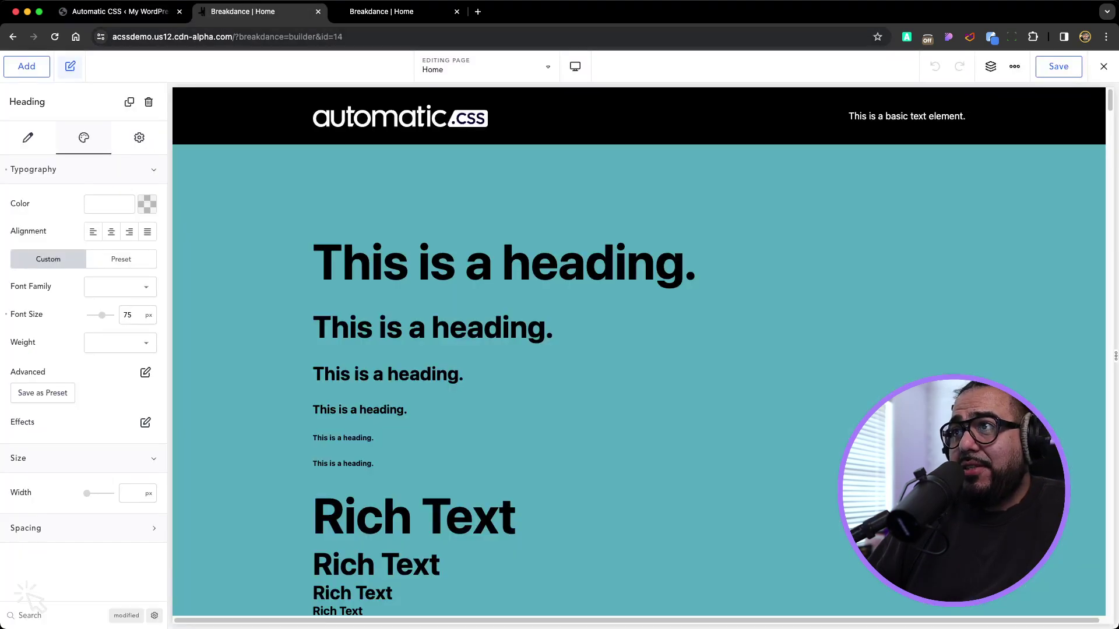
left_click(394, 11)
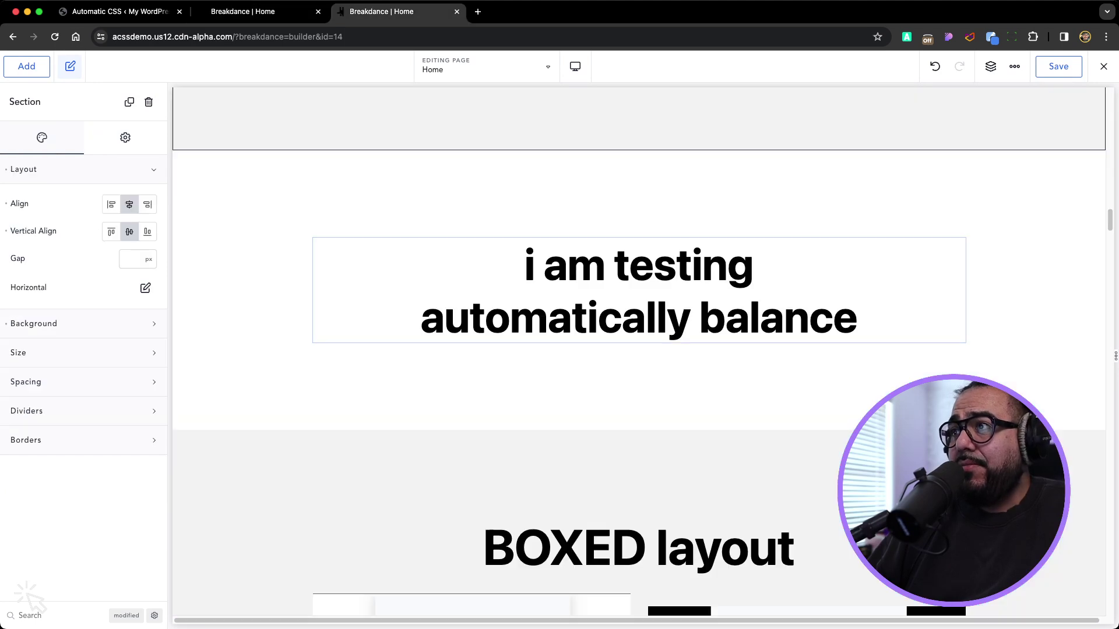
Save the Home page and leave the builder for its front-end view
key("ctrl+s")
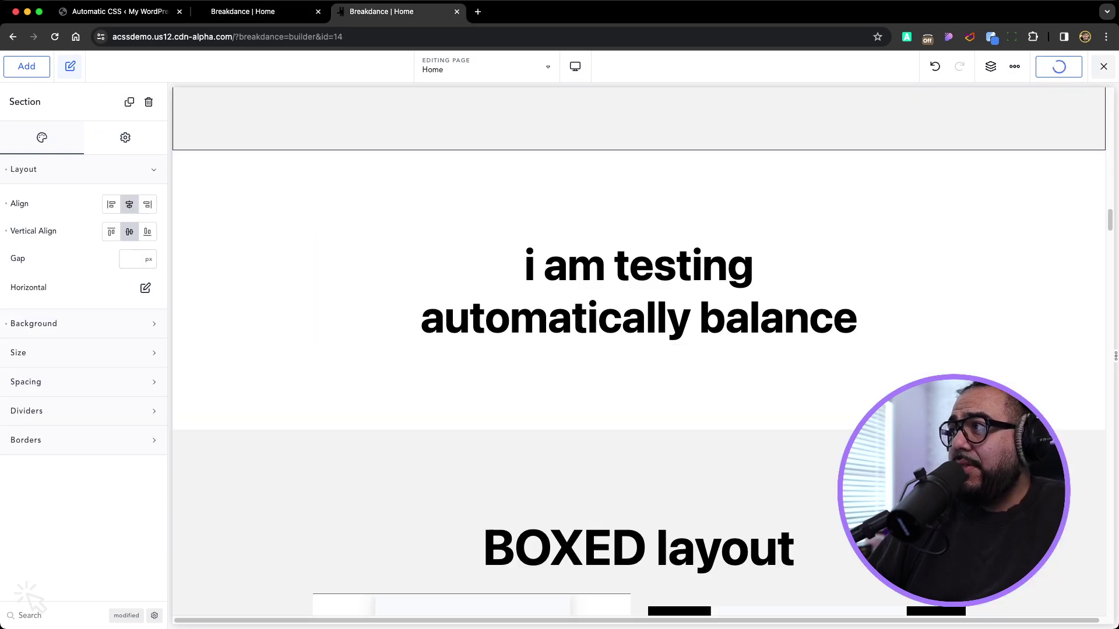
left_click(1103, 67)
left_click(1068, 94)
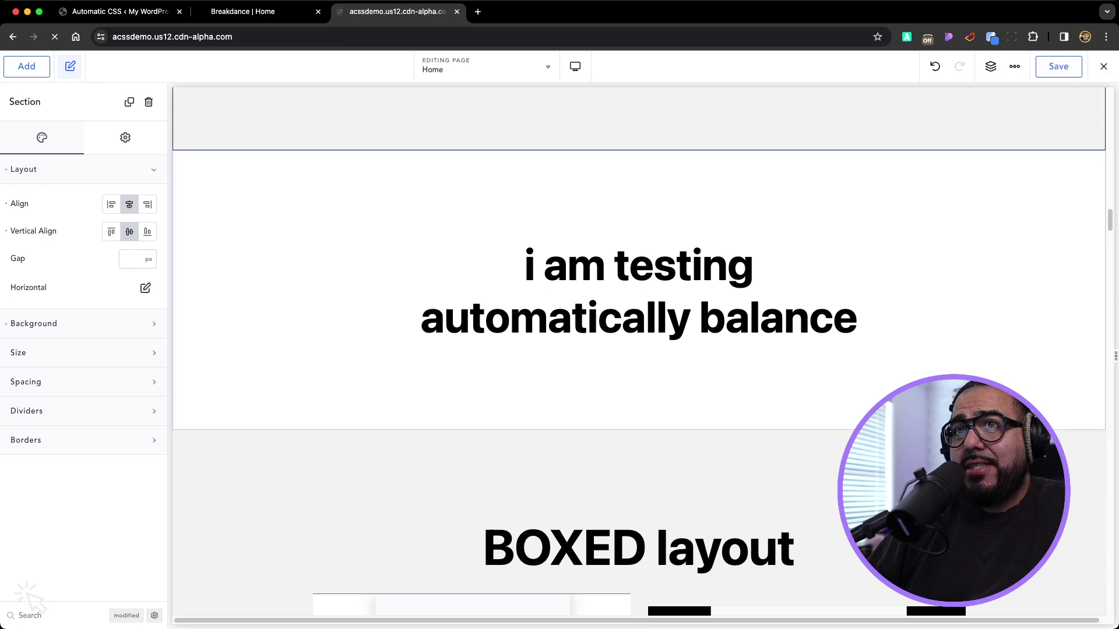
Check how the "i am testing automatically balance" heading wraps on the front end
scroll(560, 350, "down", 7)
scroll(29, 598, "down", 20)
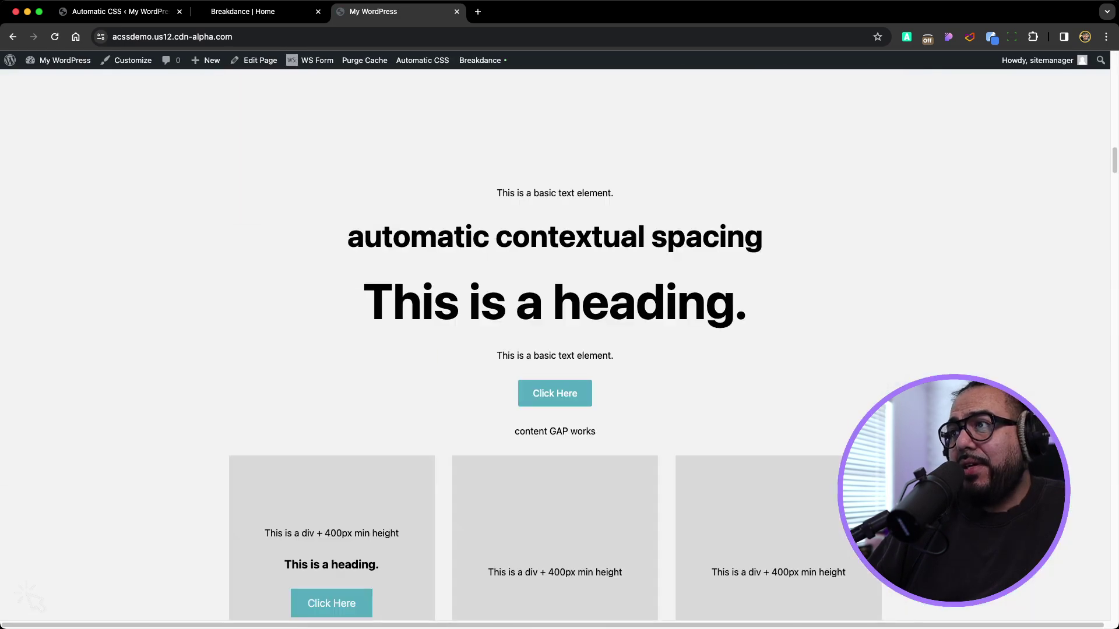
scroll(29, 597, "up", 1)
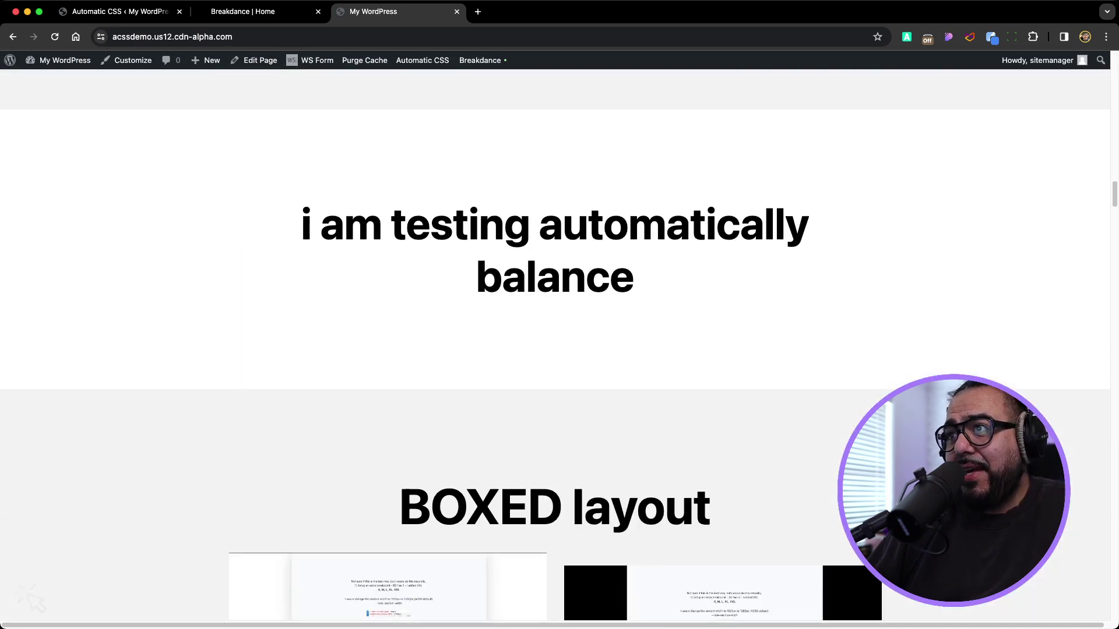
left_click_drag(381, 224, 609, 276)
left_click_drag(634, 277, 609, 277)
left_click(621, 276)
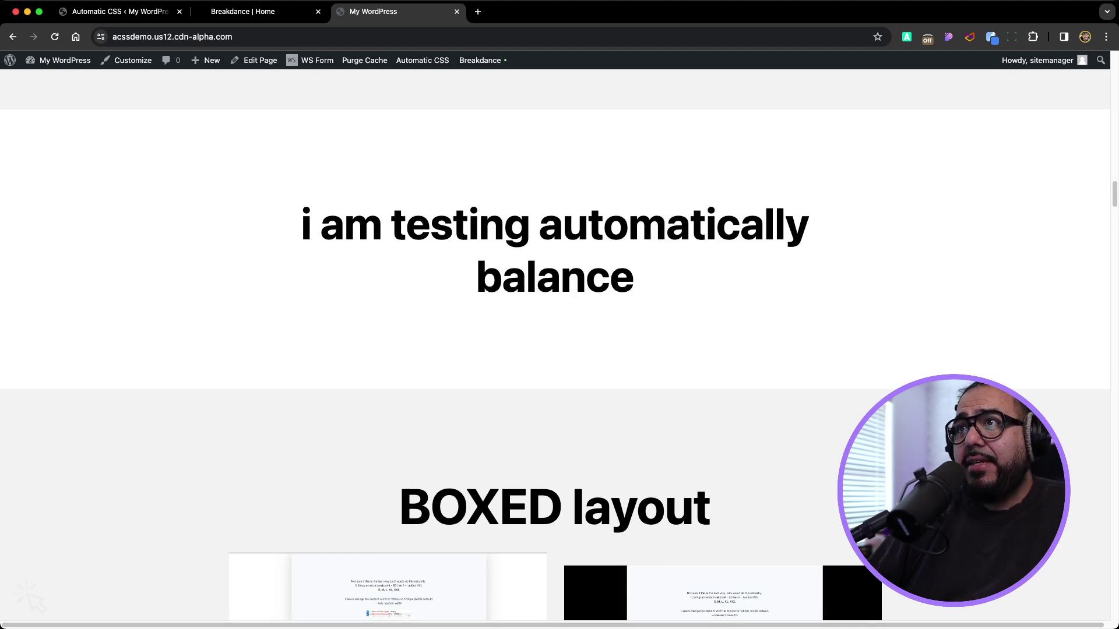
Turn on Automatically Balance Headings in the Automatic CSS typography settings, save the changes, and reload the front-end page
key("ctrl+shift+Tab")
key("ctrl+shift+Tab")
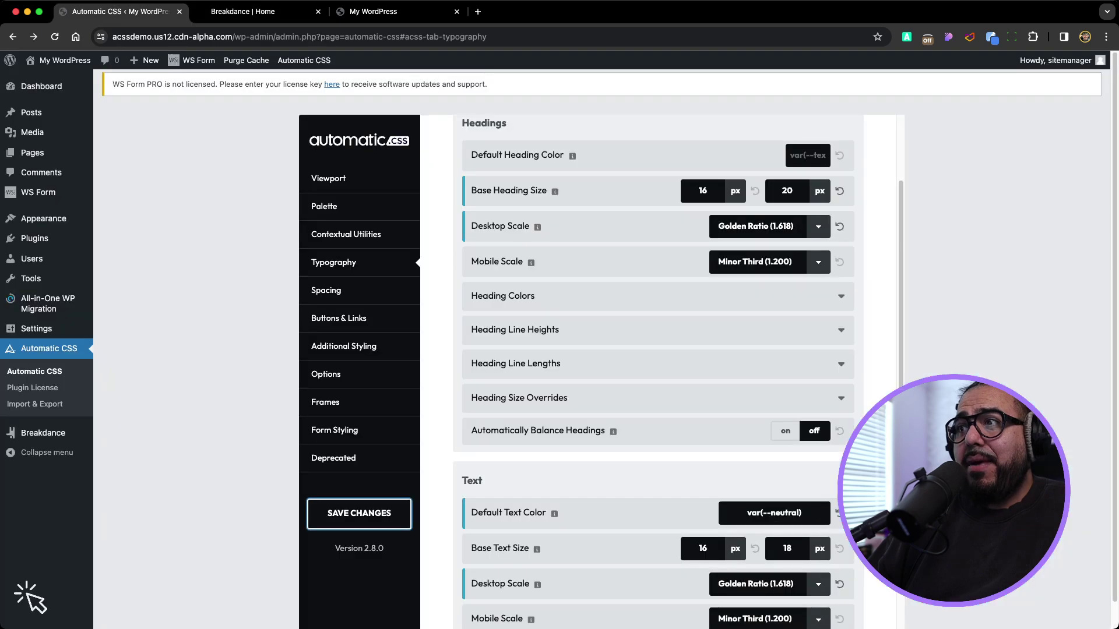
left_click(785, 431)
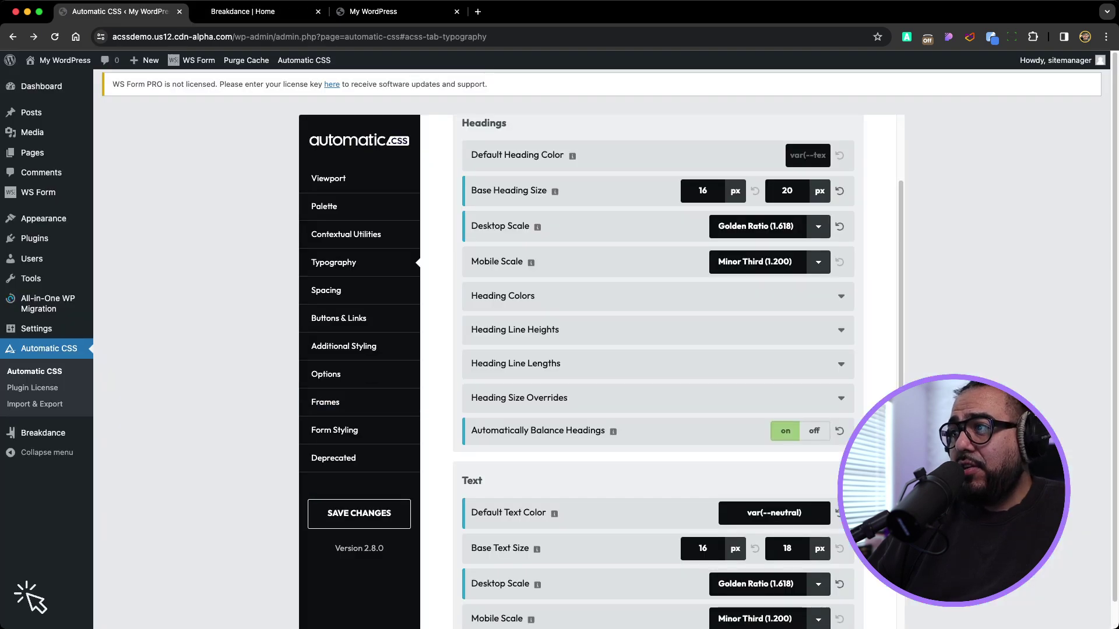
left_click(359, 513)
key("ctrl+shift+Tab")
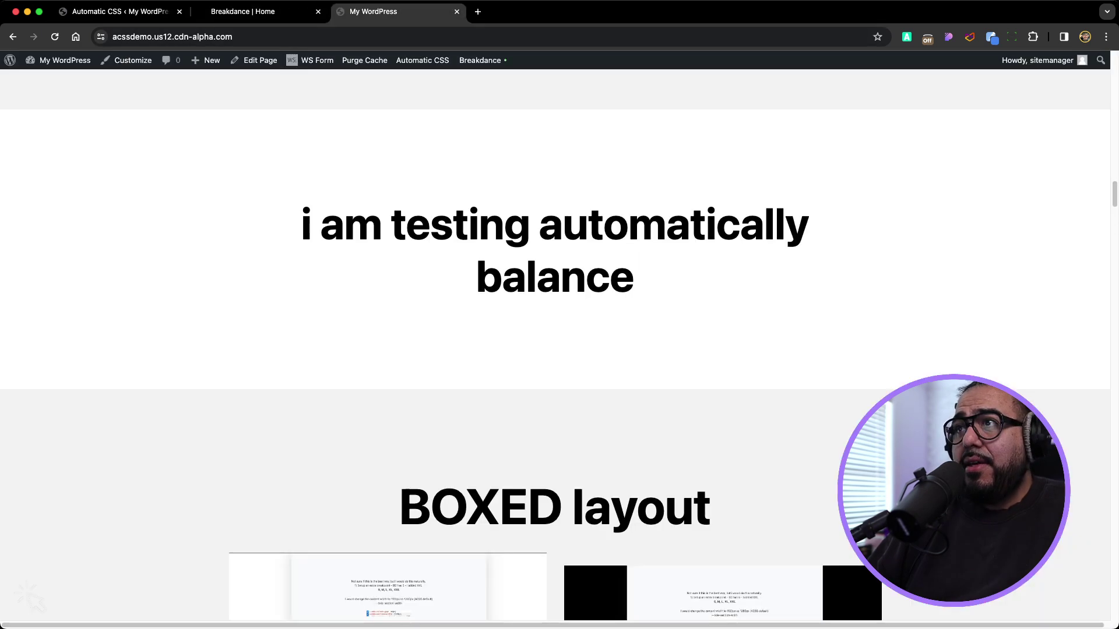
key("super+r")
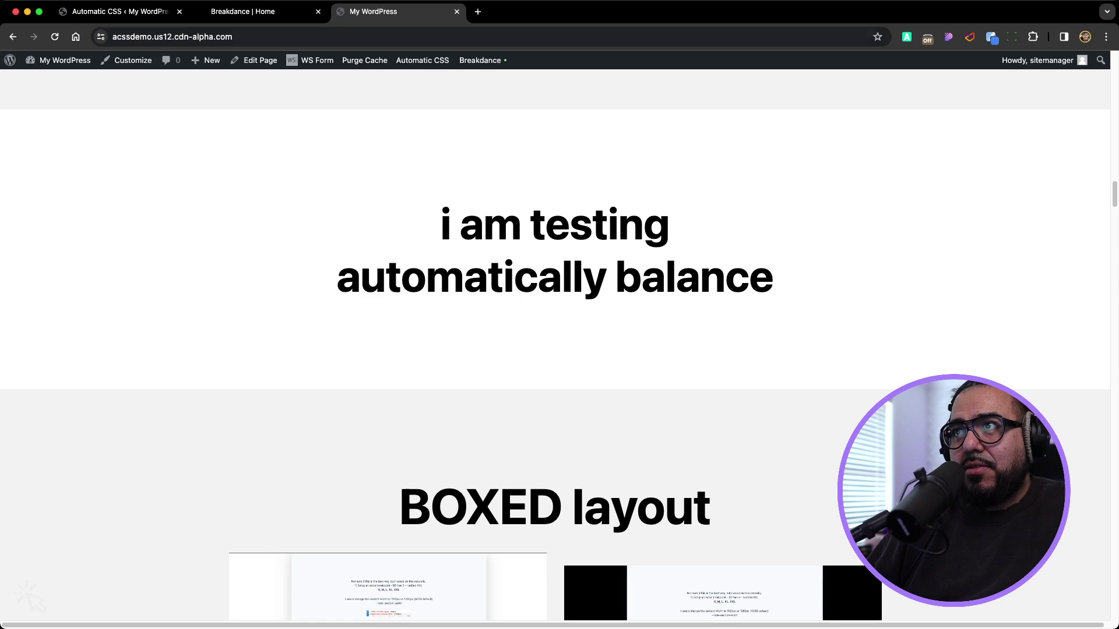
Compare the Automatically Balance Headings setting with the front-end heading, and view the BOXED layout and var(--action) sections
key("ctrl+shift+Tab")
key("ctrl+shift+Tab")
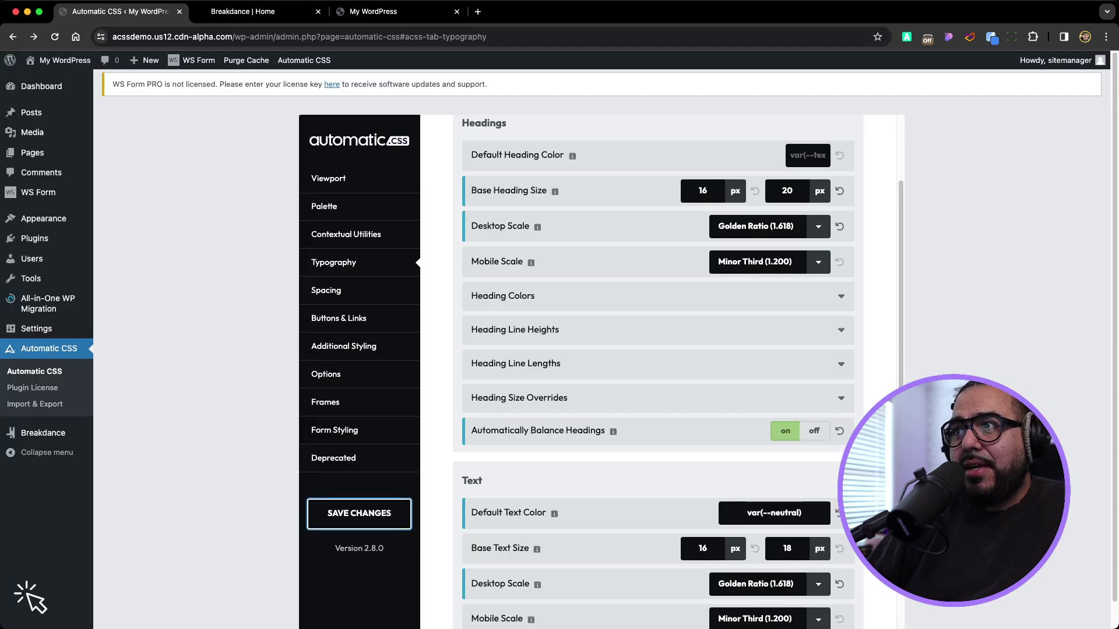
key("ctrl+Tab")
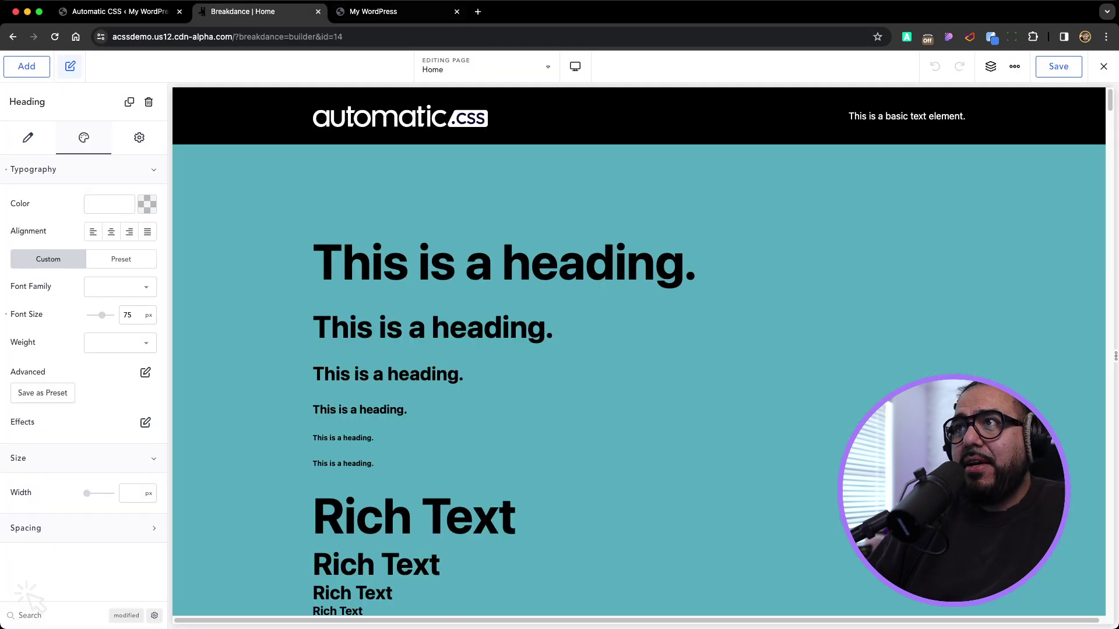
key("ctrl+Tab")
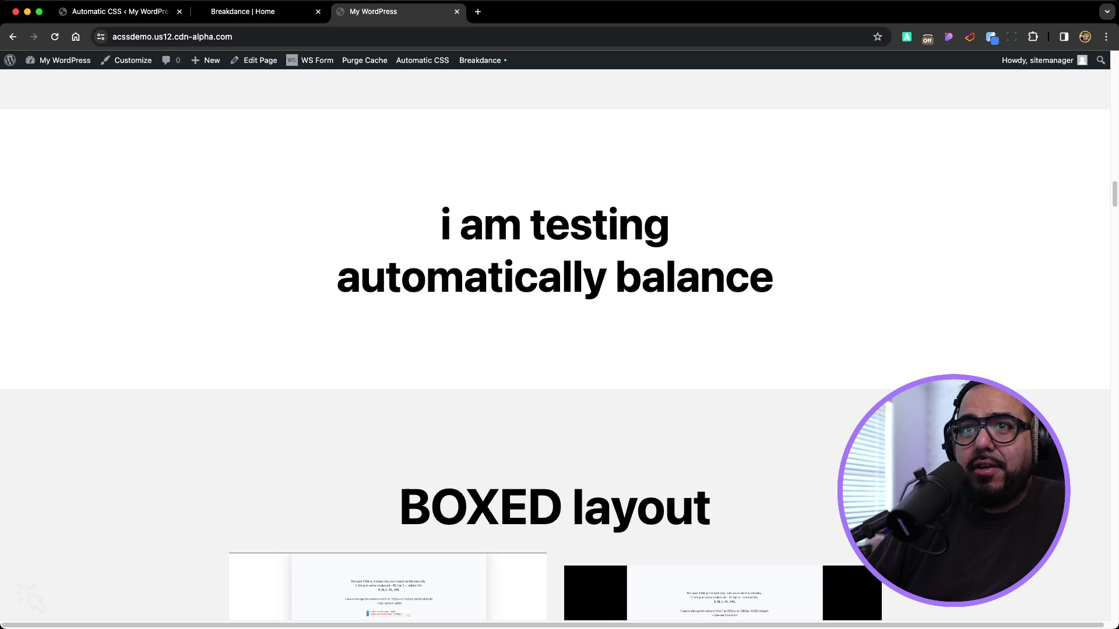
scroll(555, 350, "down", 3)
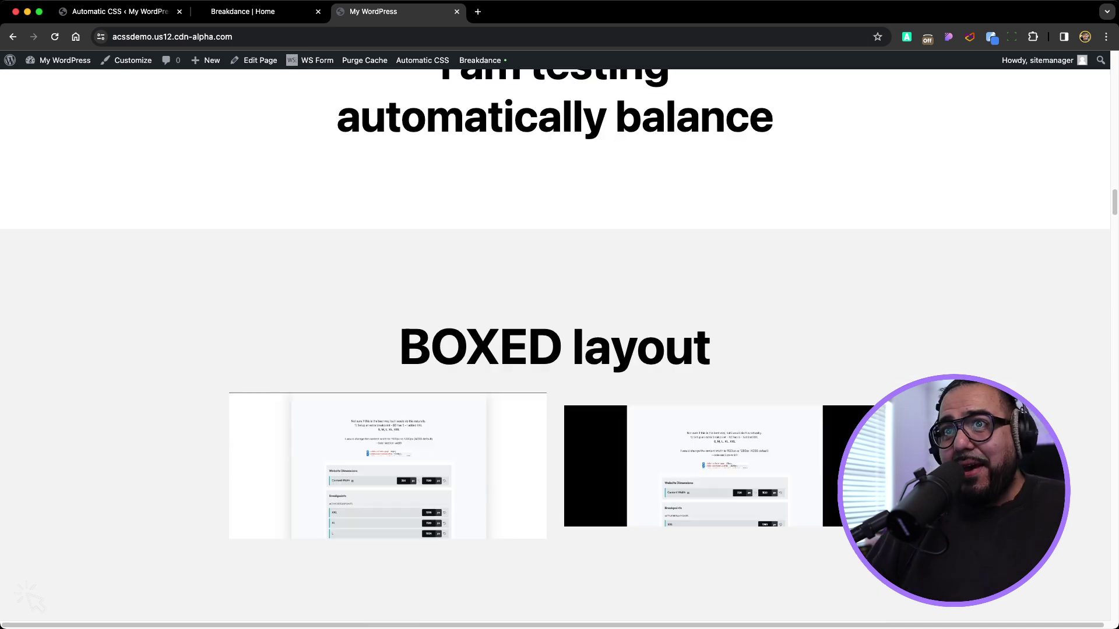
scroll(30, 597, "down", 1)
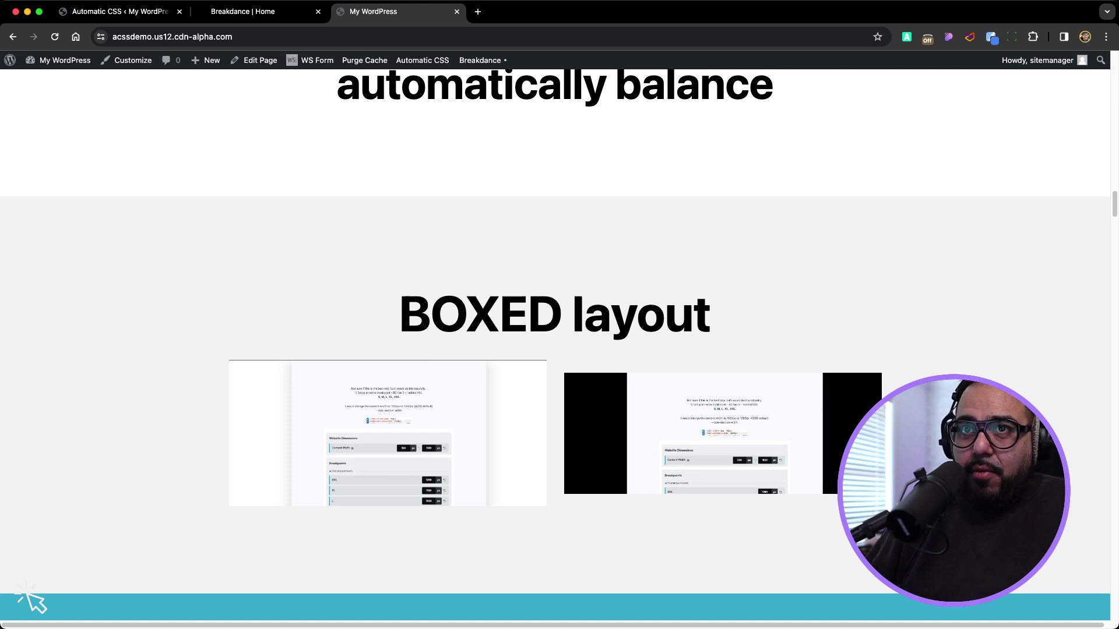
scroll(31, 600, "down", 5)
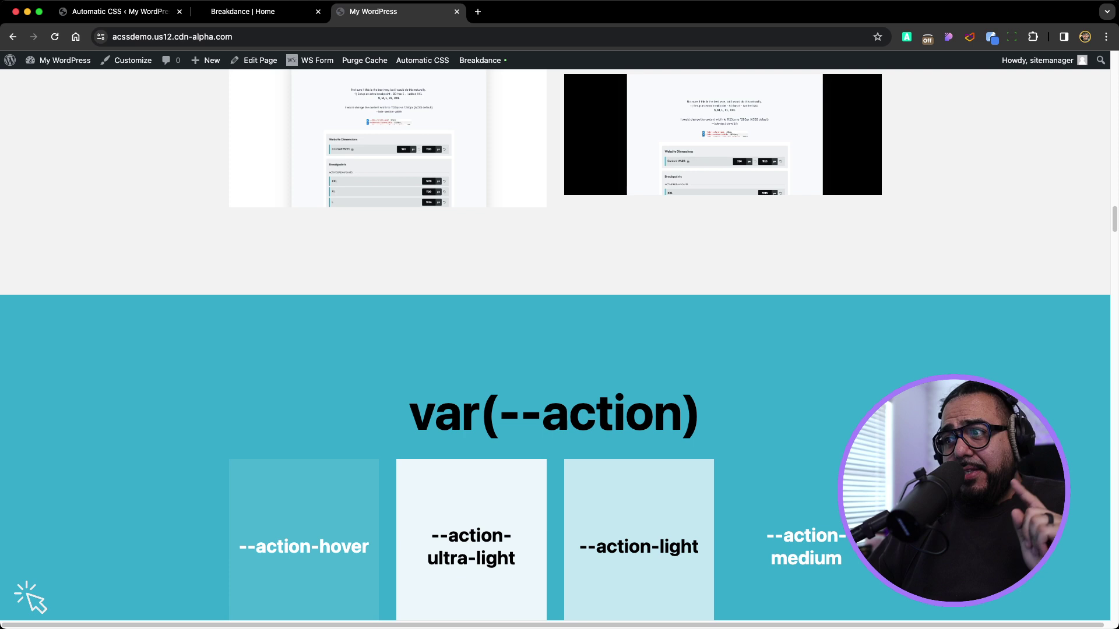
scroll(30, 601, "down", 3)
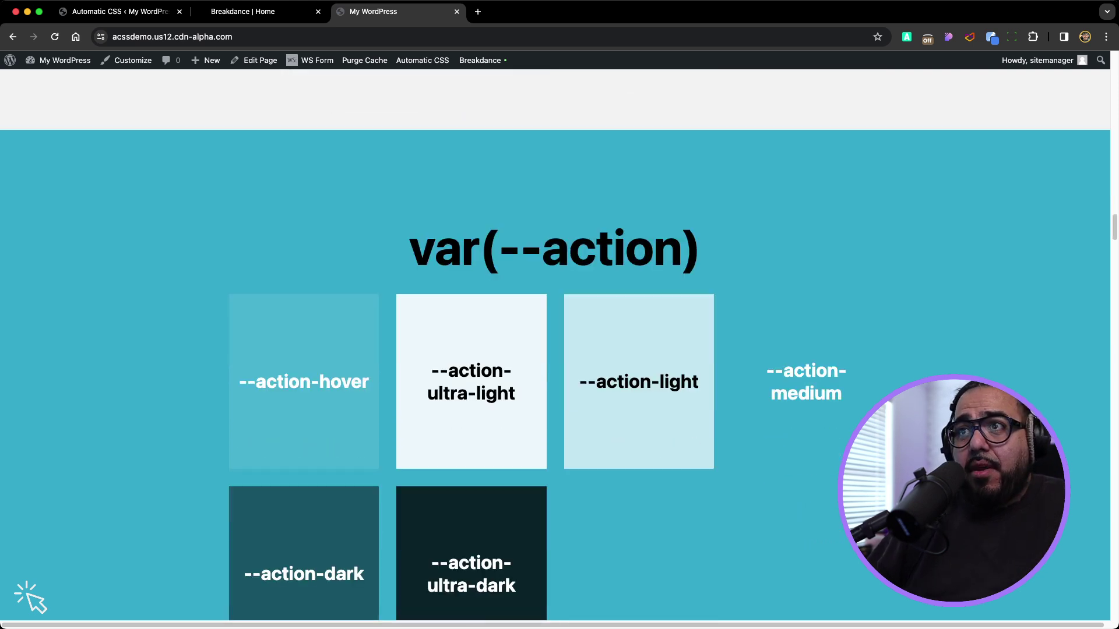
In the Breakdance builder, set the var(--action) section's swatch grid to 3 items per row
left_click(258, 12)
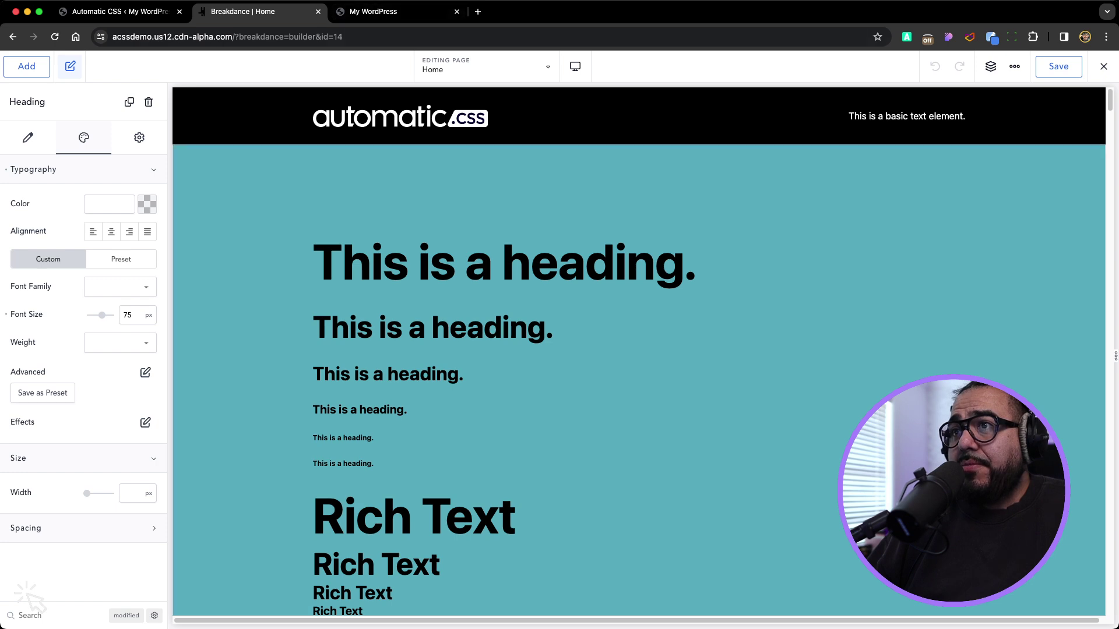
scroll(639, 352, "down", 15)
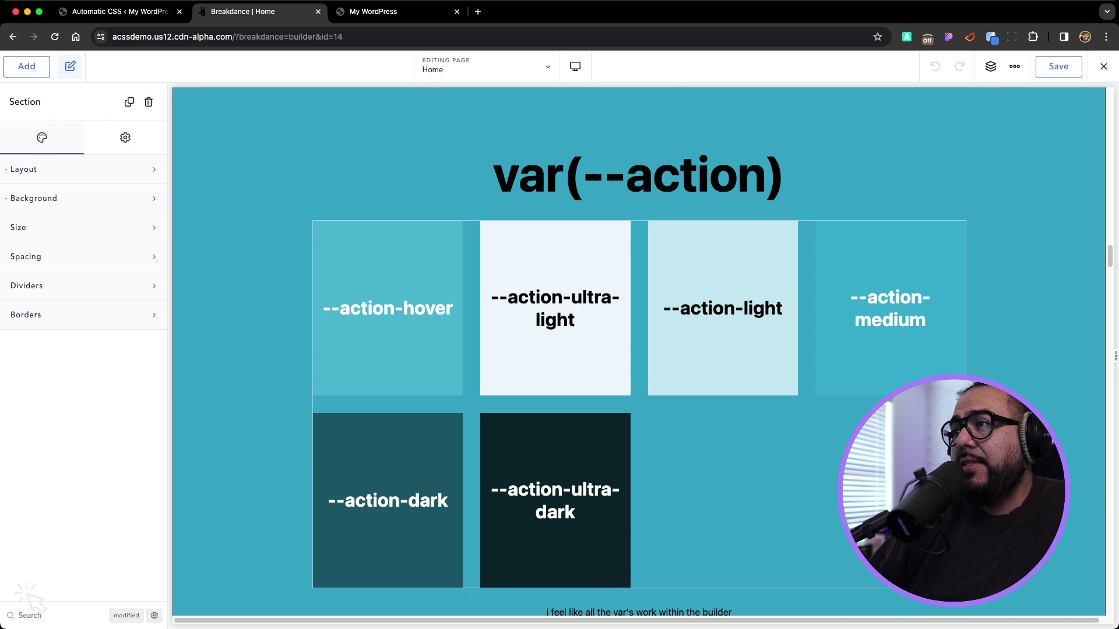
left_click(471, 404)
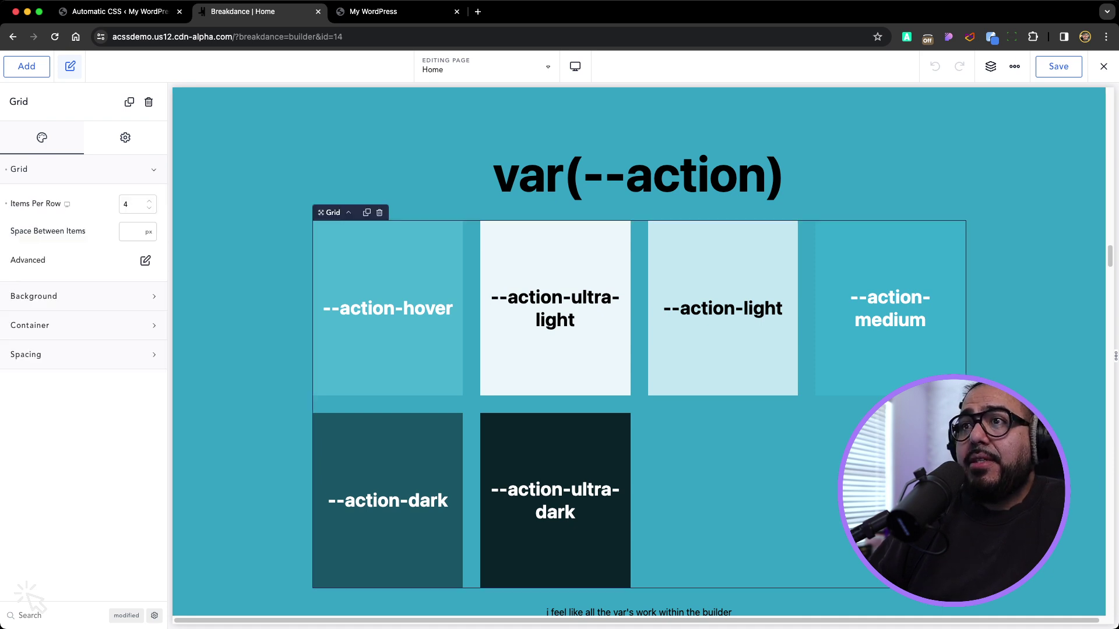
key("BackSpace")
type("3")
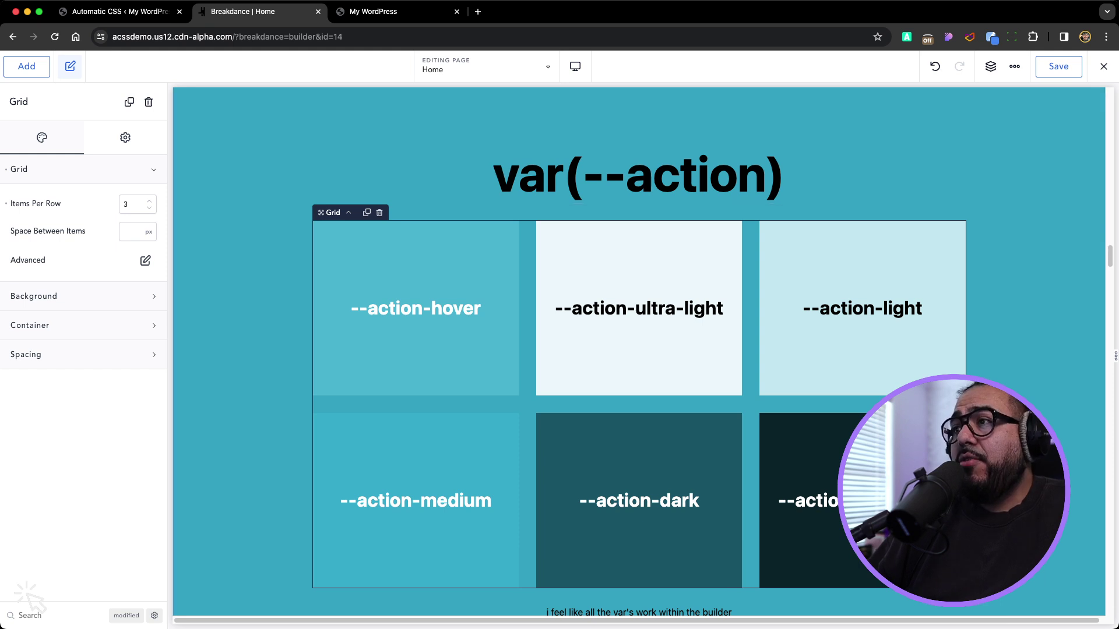
Inspect the var(--action) heading and the background color setting of the section that contains it
left_click(638, 174)
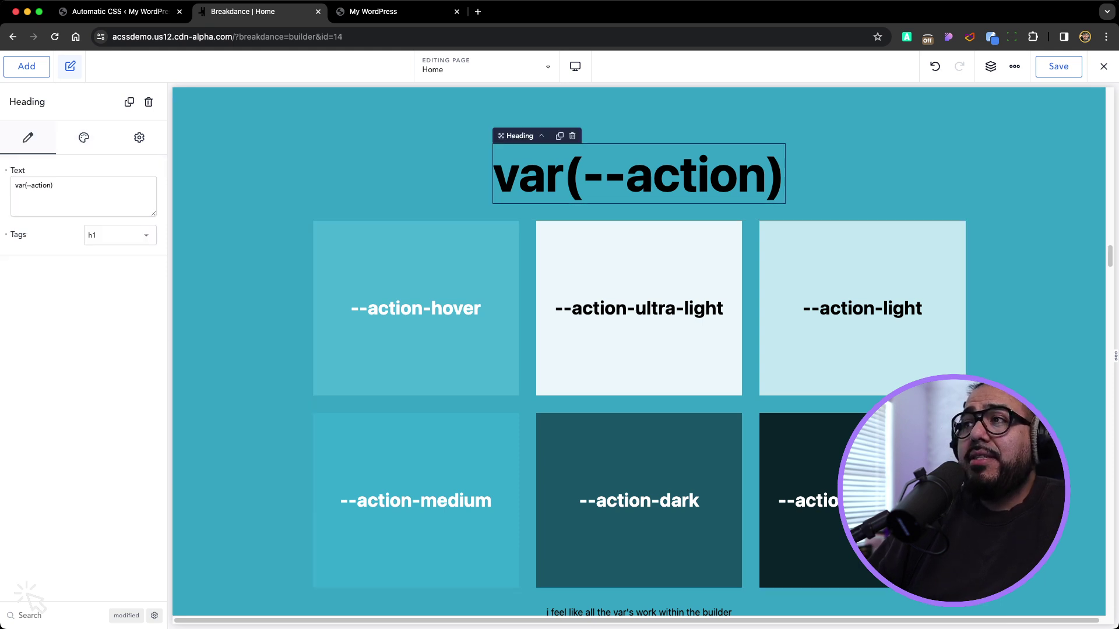
left_click(243, 244)
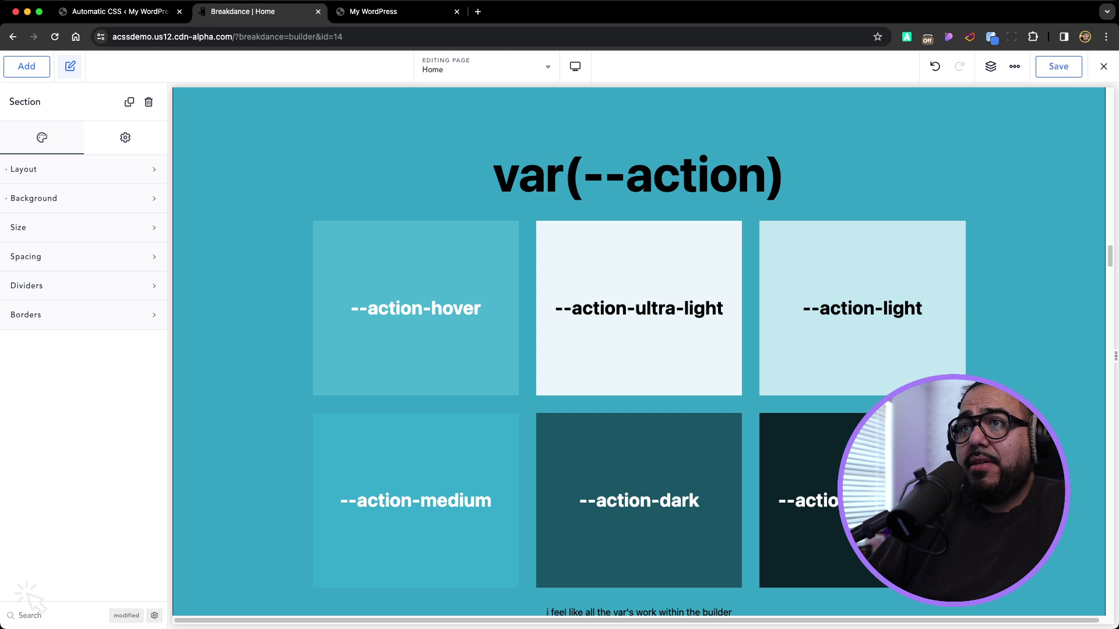
left_click(83, 198)
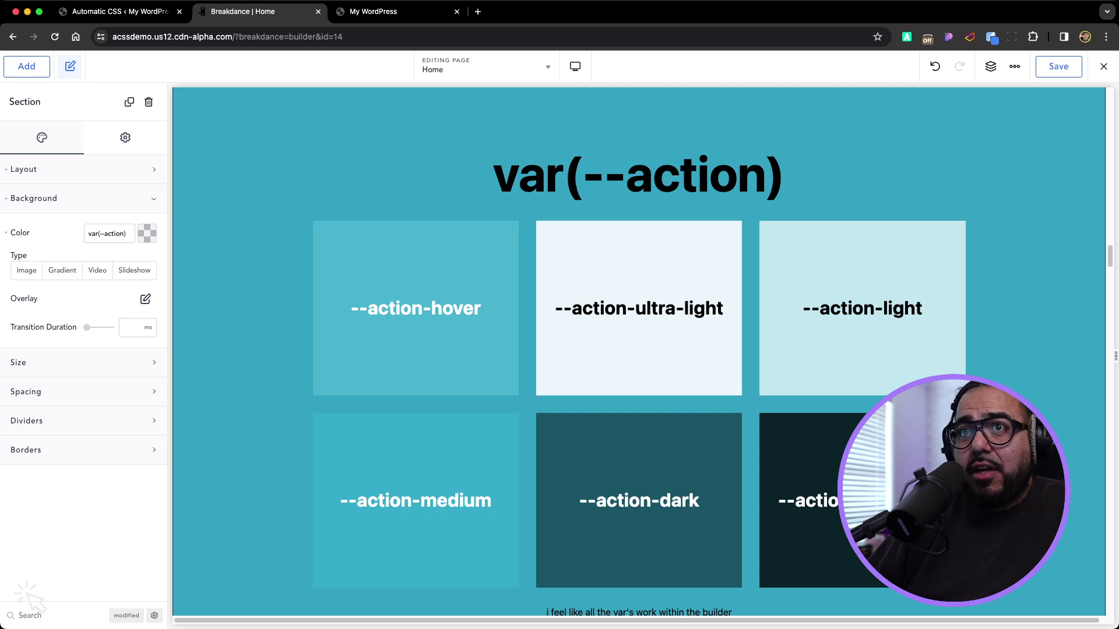
scroll(638, 350, "down", 1)
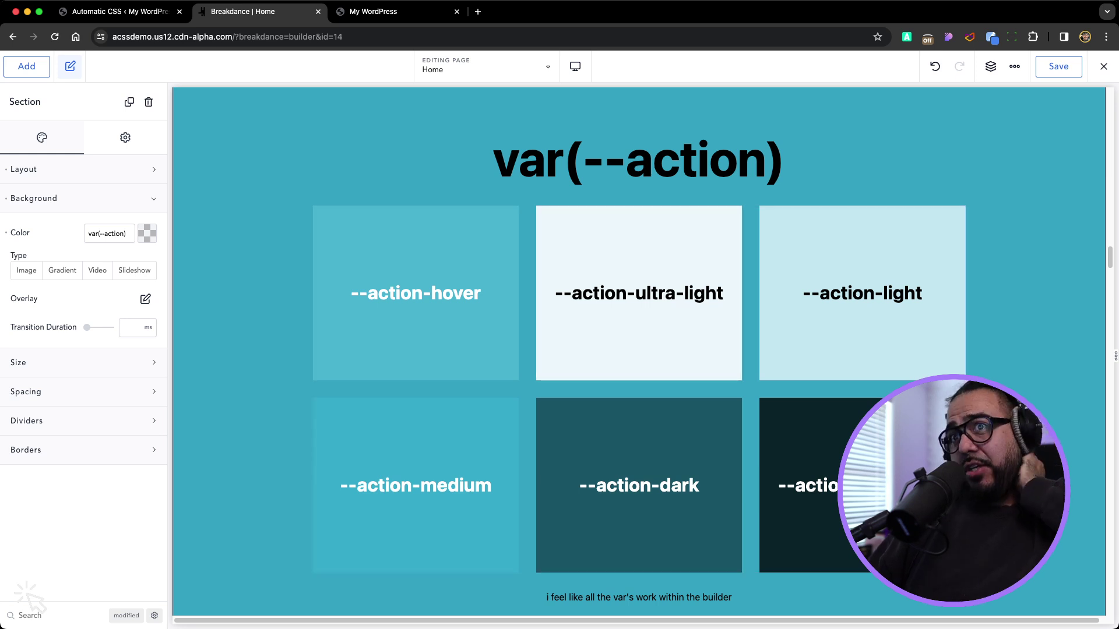
Add seven blank colors to the palette in the global color settings
left_click(1014, 66)
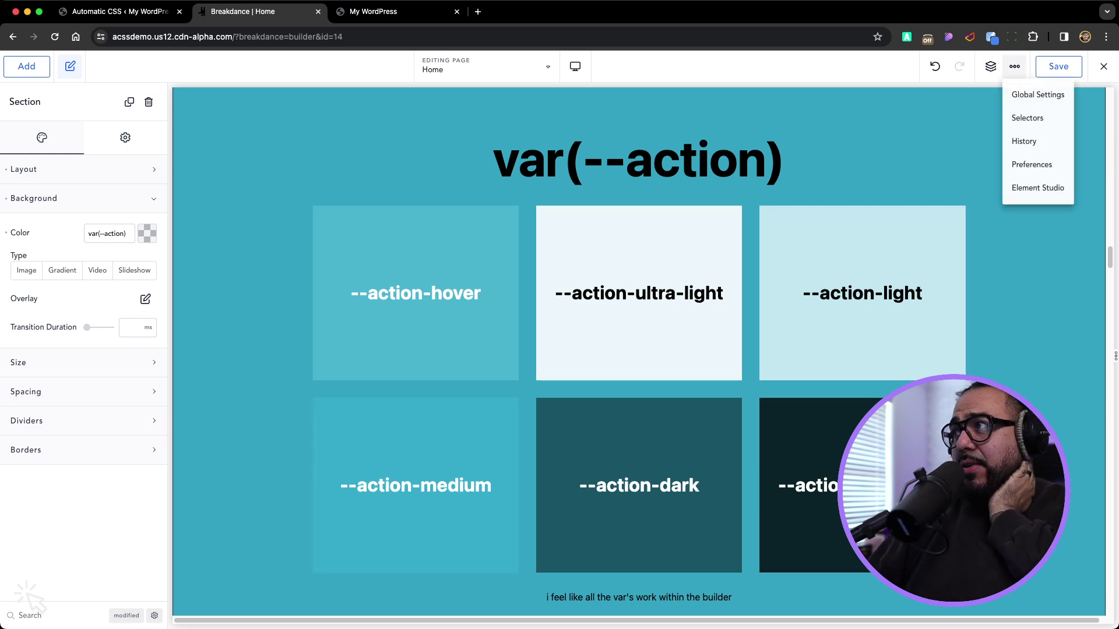
left_click(1037, 94)
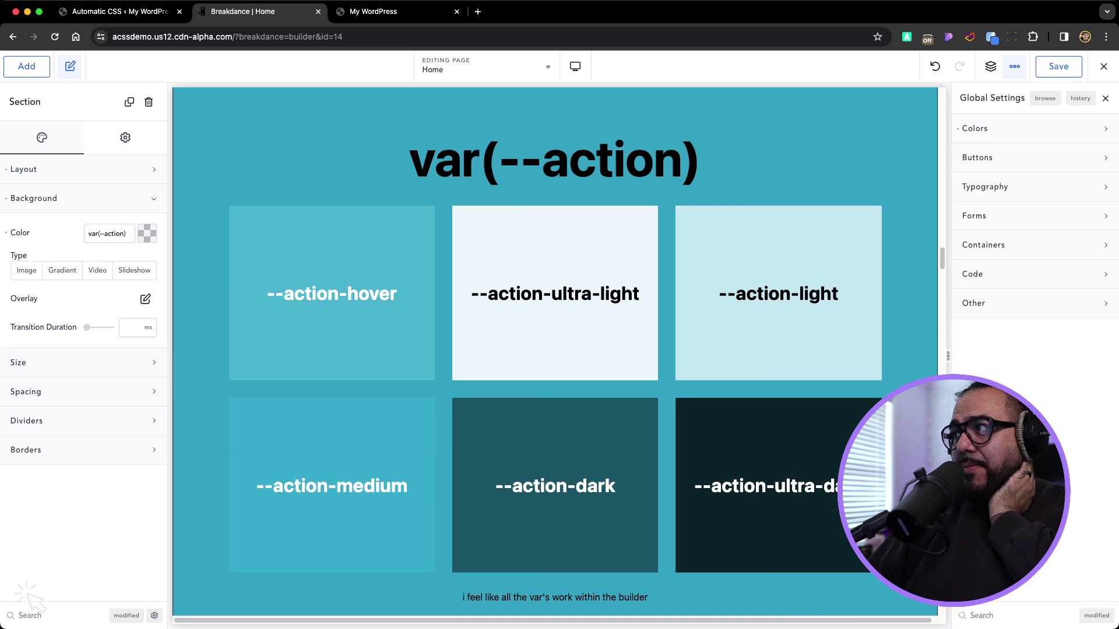
left_click(975, 128)
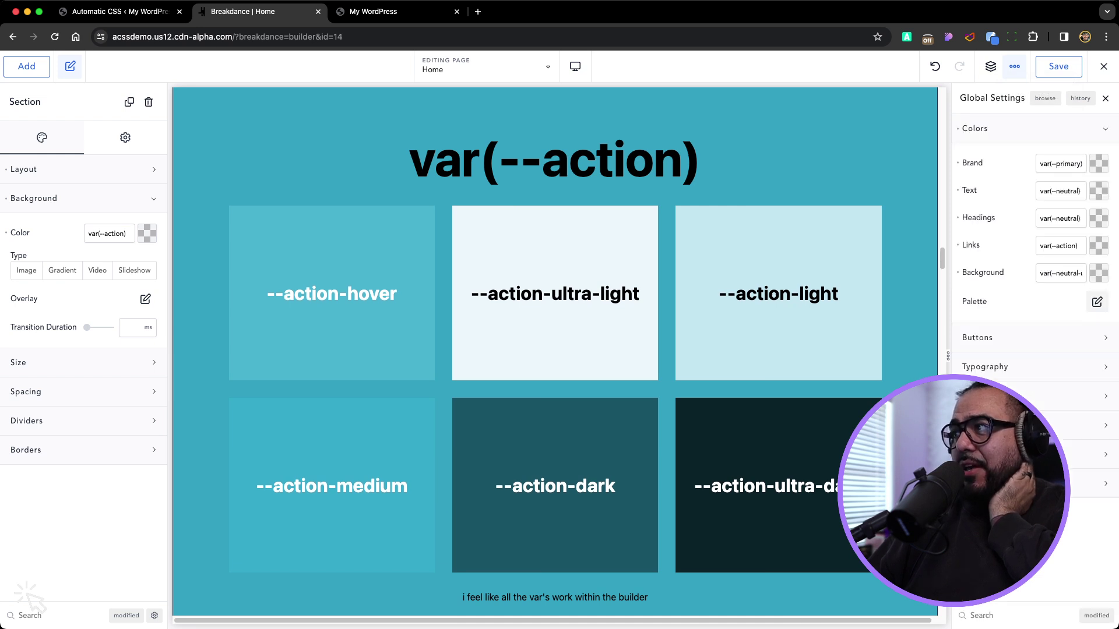
left_click(1097, 301)
left_click(980, 366)
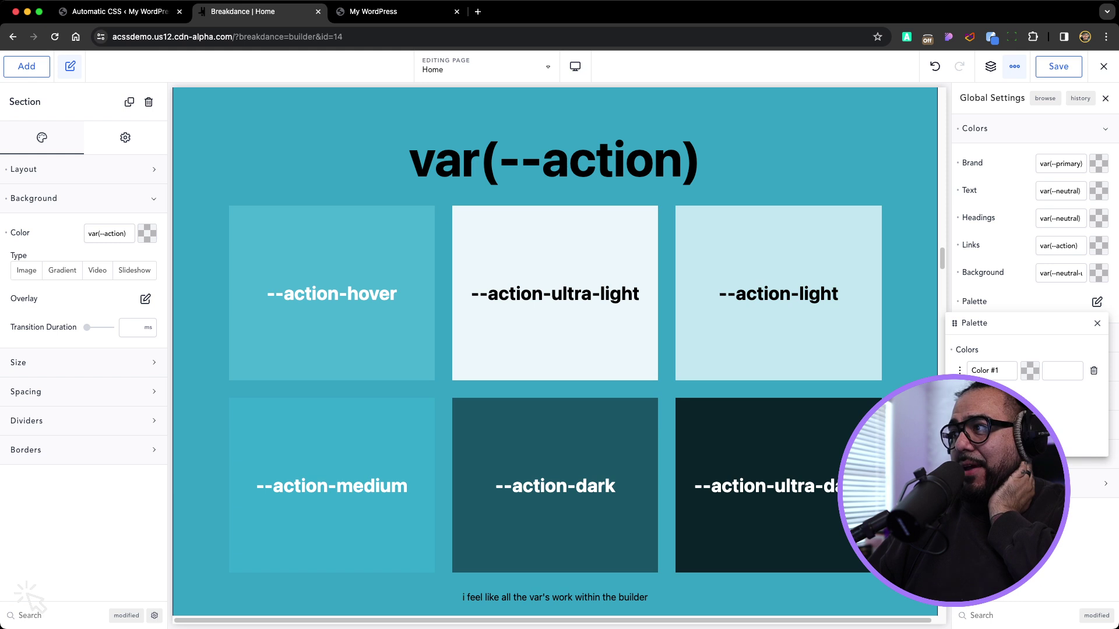
left_click(979, 391)
left_click(980, 417)
left_click(980, 442)
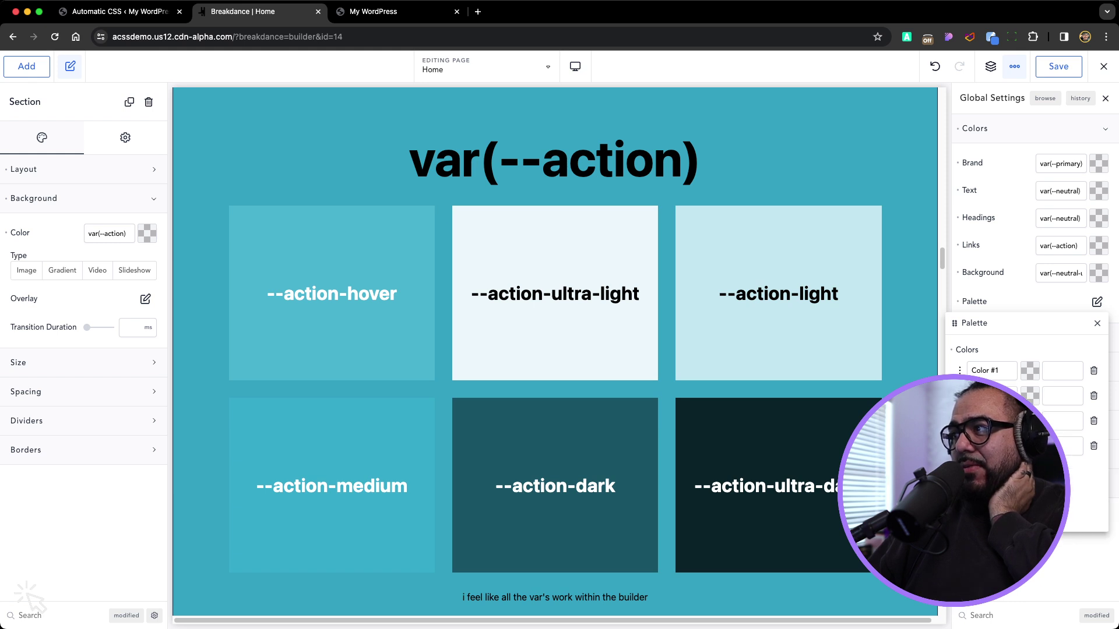
left_click(979, 467)
left_click(980, 492)
left_click(980, 517)
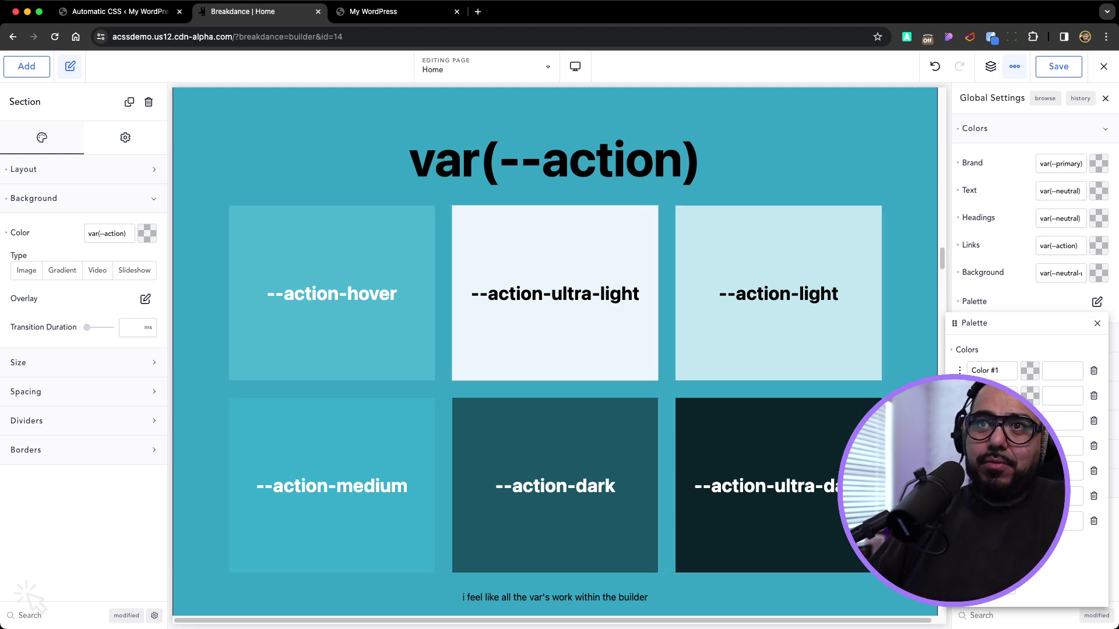
Look over the var(--primary), var(--accent) and var(--neutral) sections, and select the neutral swatch grid to view its layout settings
scroll(554, 350, "down", 10)
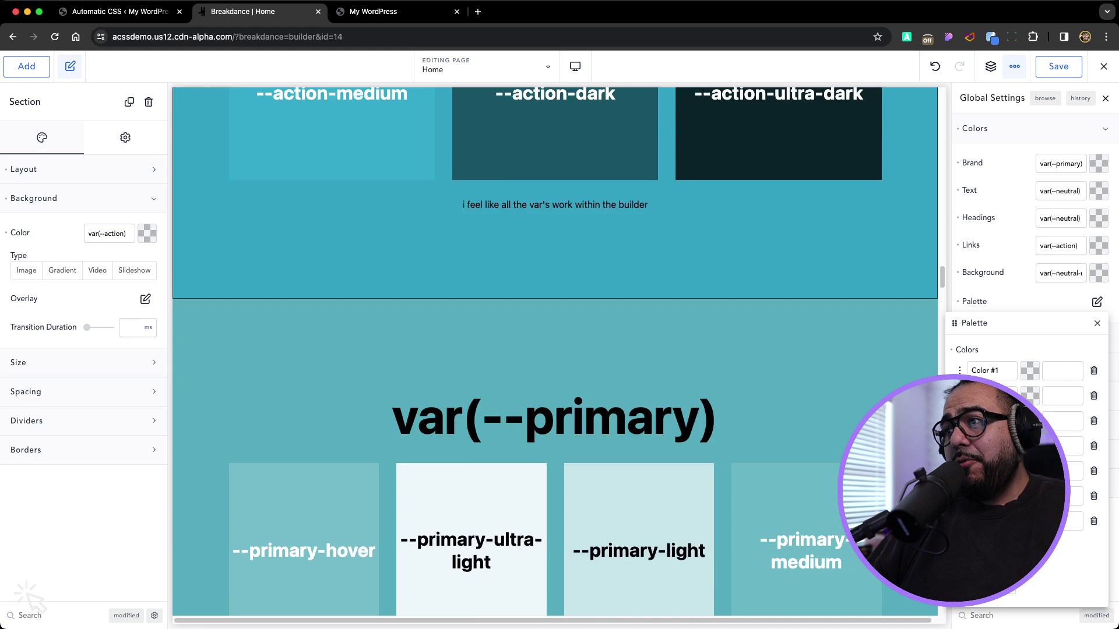
scroll(555, 350, "down", 10)
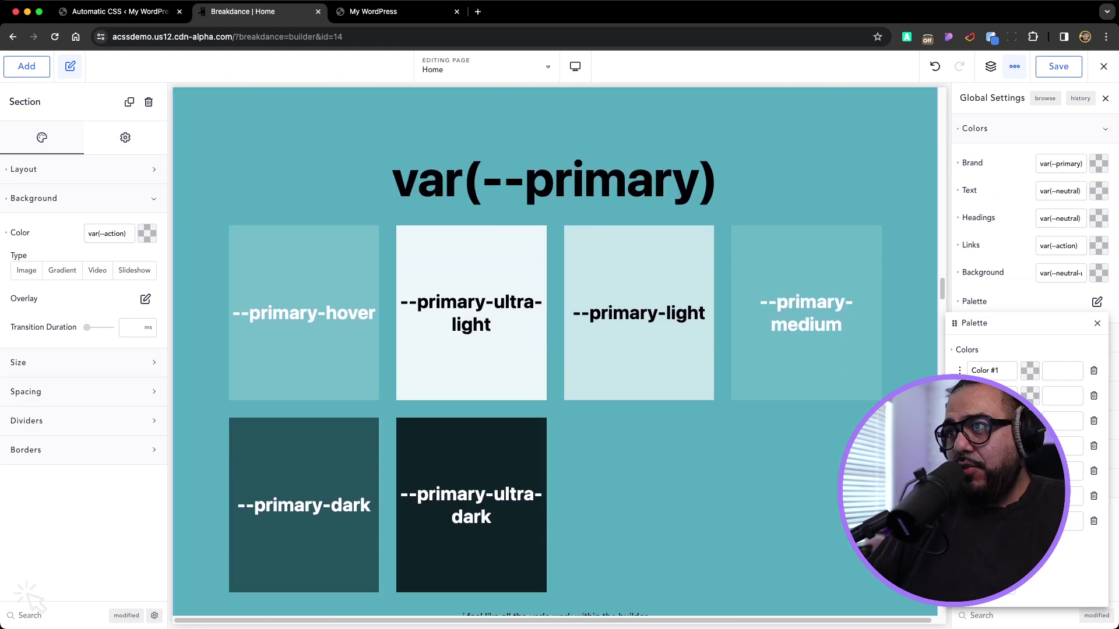
scroll(555, 350, "down", 12)
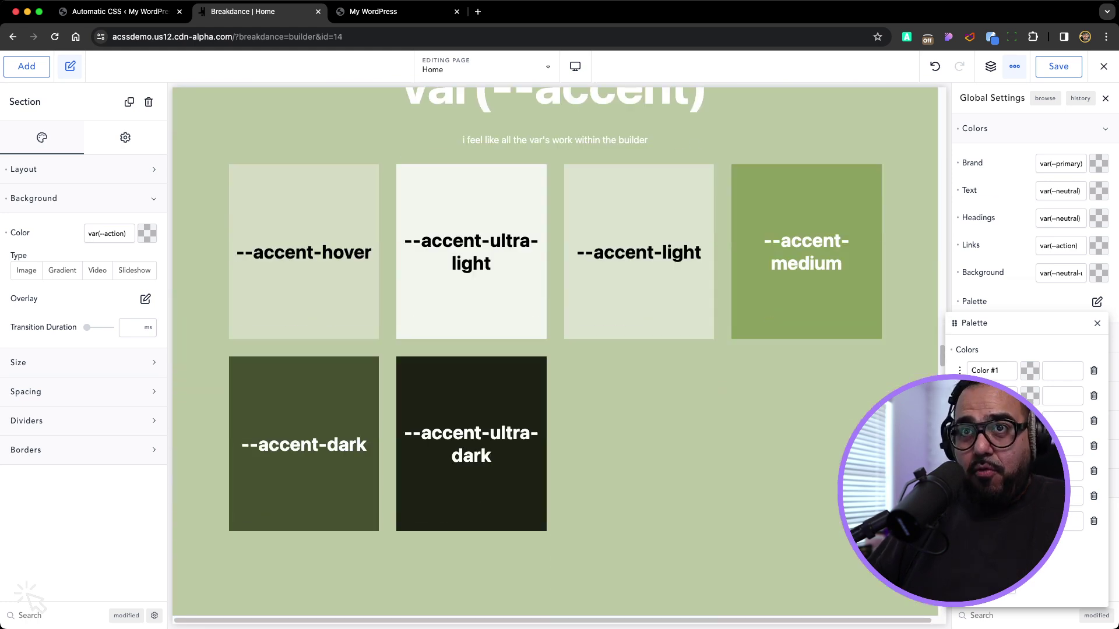
scroll(554, 350, "down", 9)
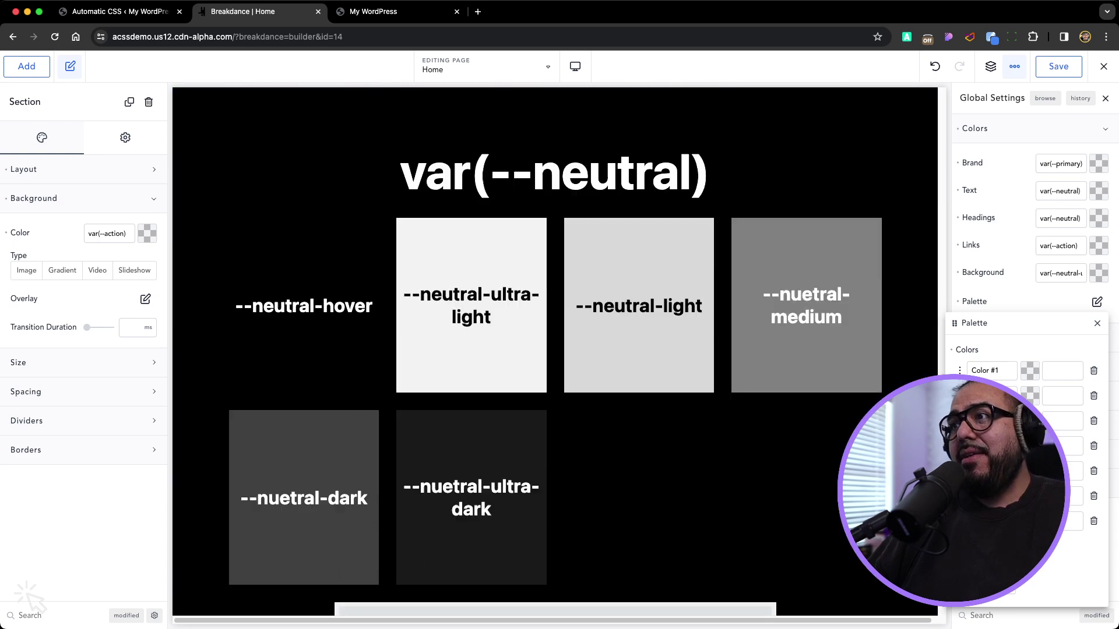
left_click(731, 395)
left_click(83, 169)
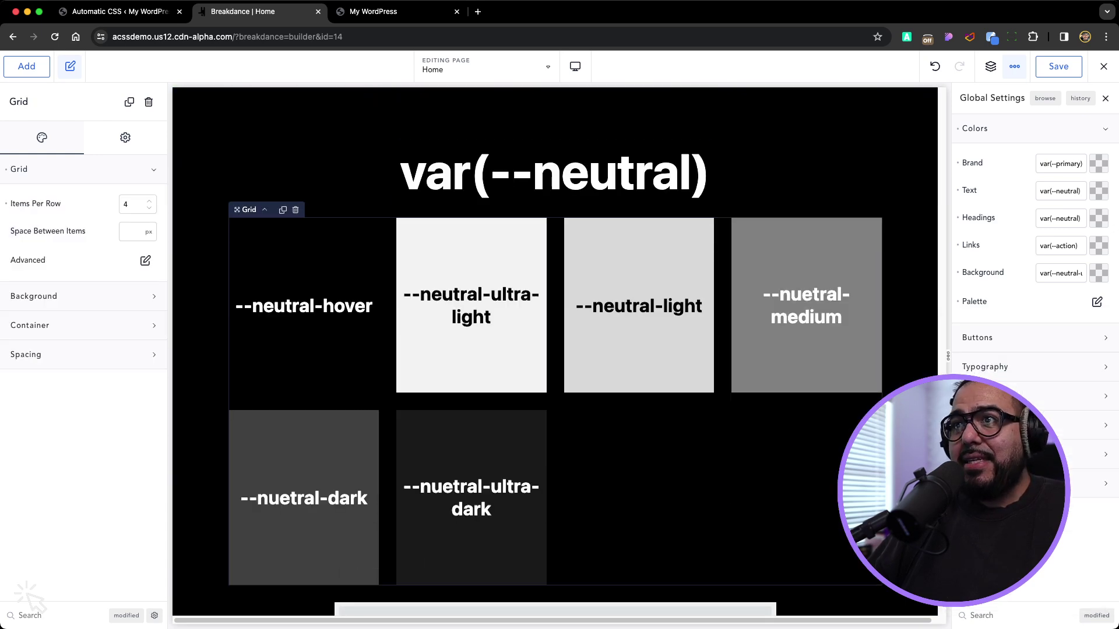
Set the items per row to 3 for the swatch grids in the var(--neutral) and base color sections
left_click(148, 207)
scroll(555, 350, "up", 8)
left_click(471, 245)
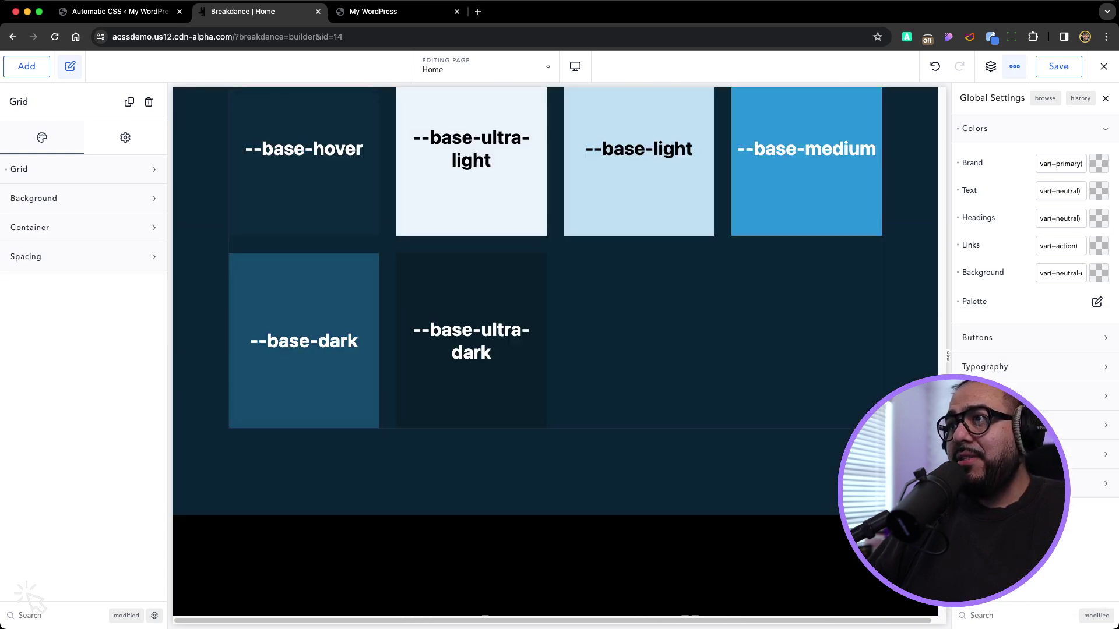
left_click(84, 169)
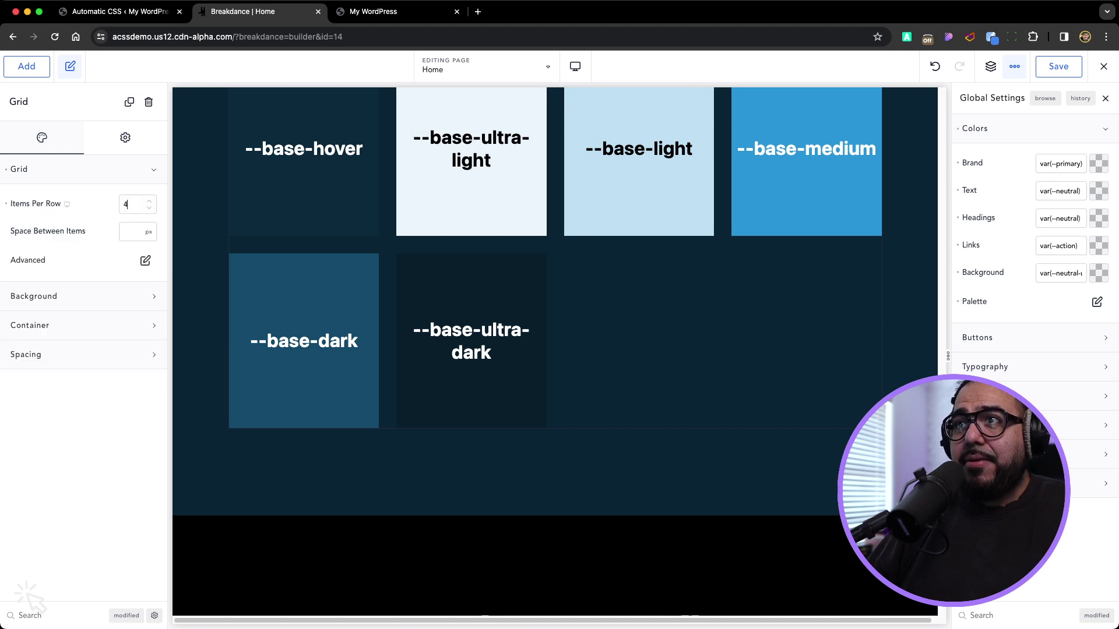
left_click(149, 208)
Set the swatch grid in the var(--accent) section to 3 items per row
scroll(555, 350, "up", 8)
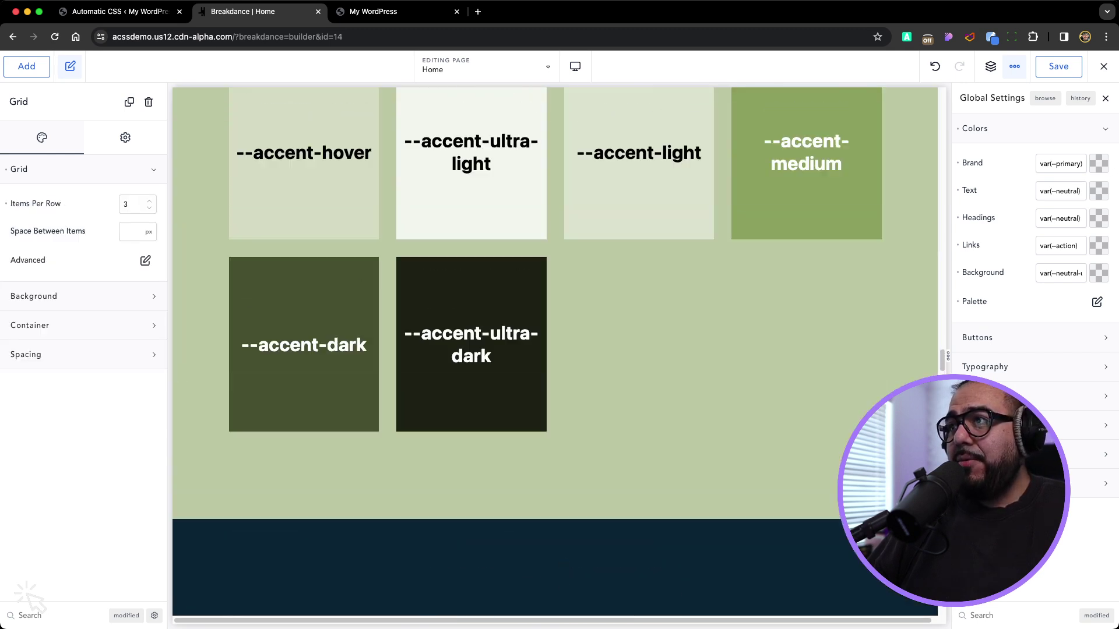
left_click(471, 248)
left_click(83, 169)
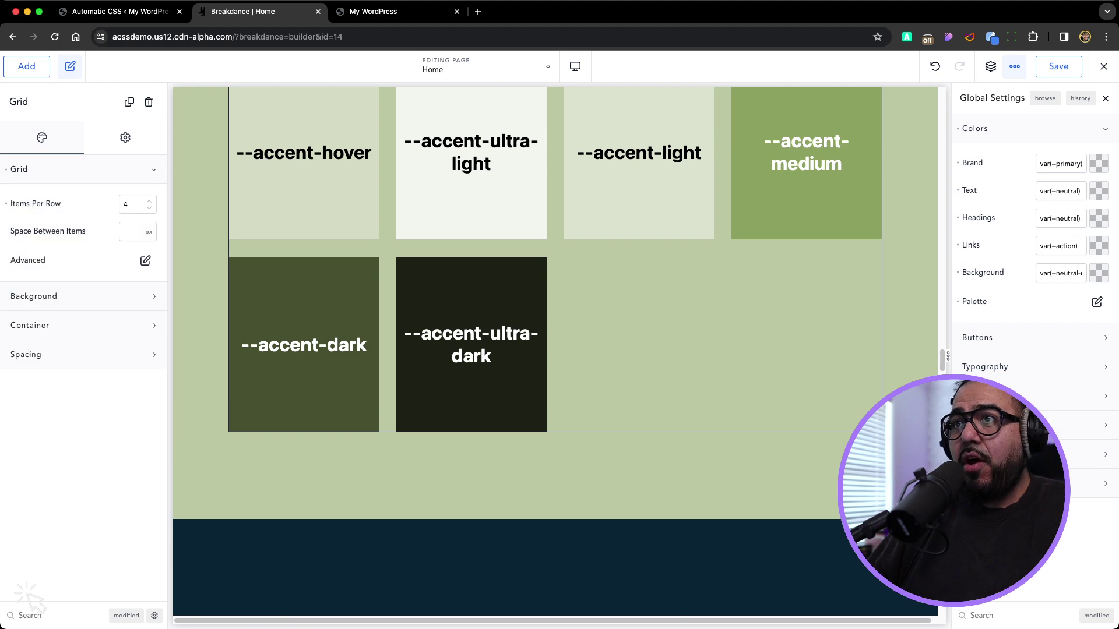
left_click(149, 208)
Set the swatch grid in the var(--primary) section to 3 items per row
scroll(555, 349, "up", 15)
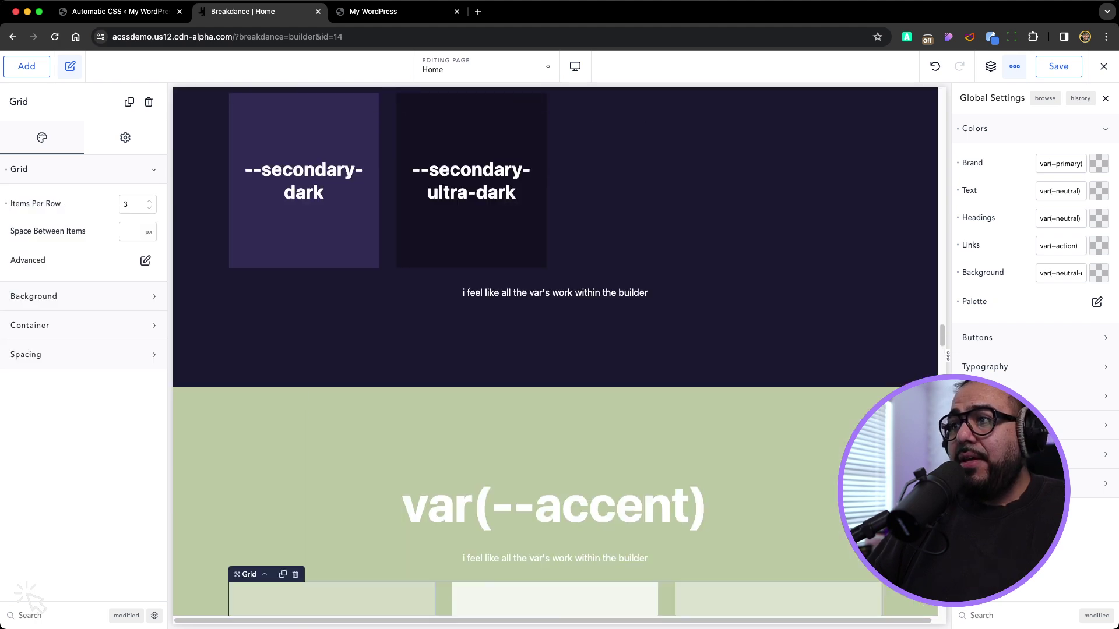
scroll(555, 350, "up", 10)
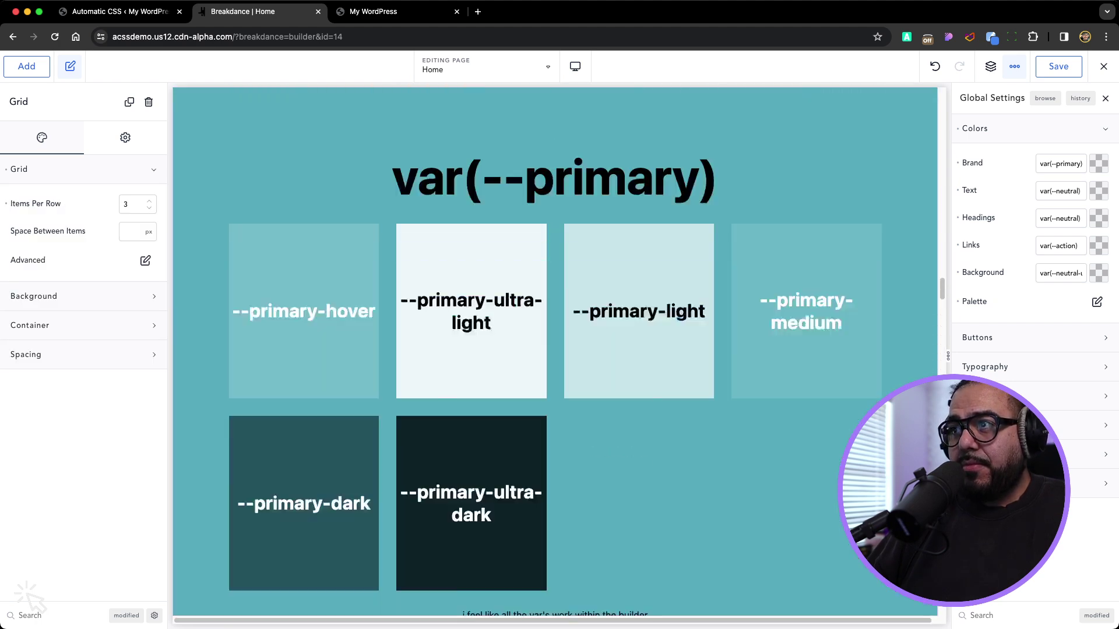
scroll(639, 332, "up", 4)
scroll(640, 332, "down", 7)
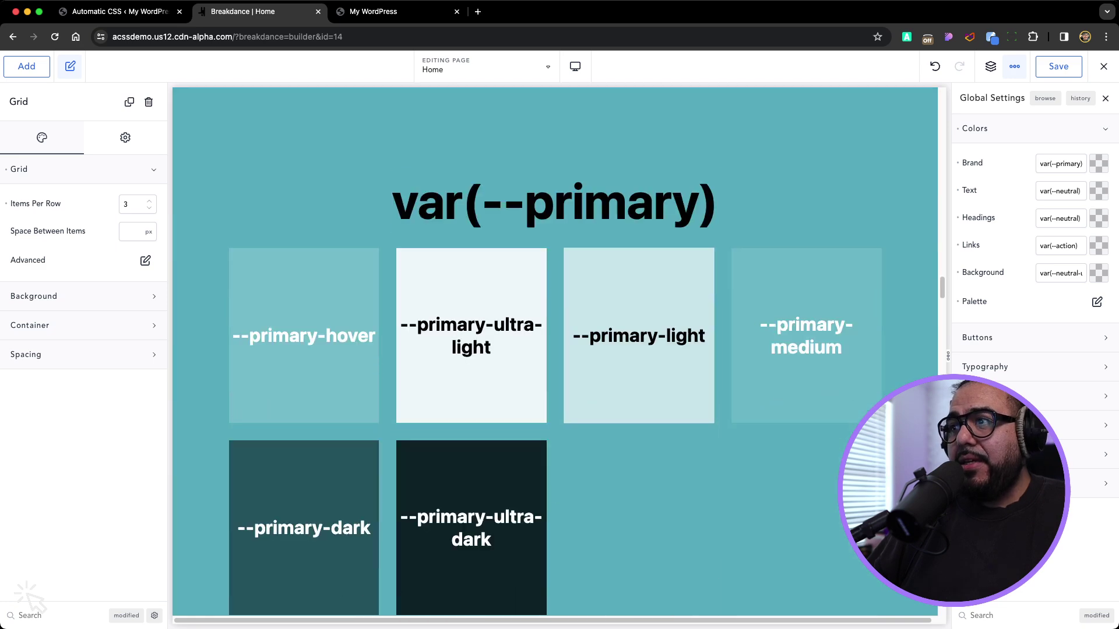
left_click(555, 335)
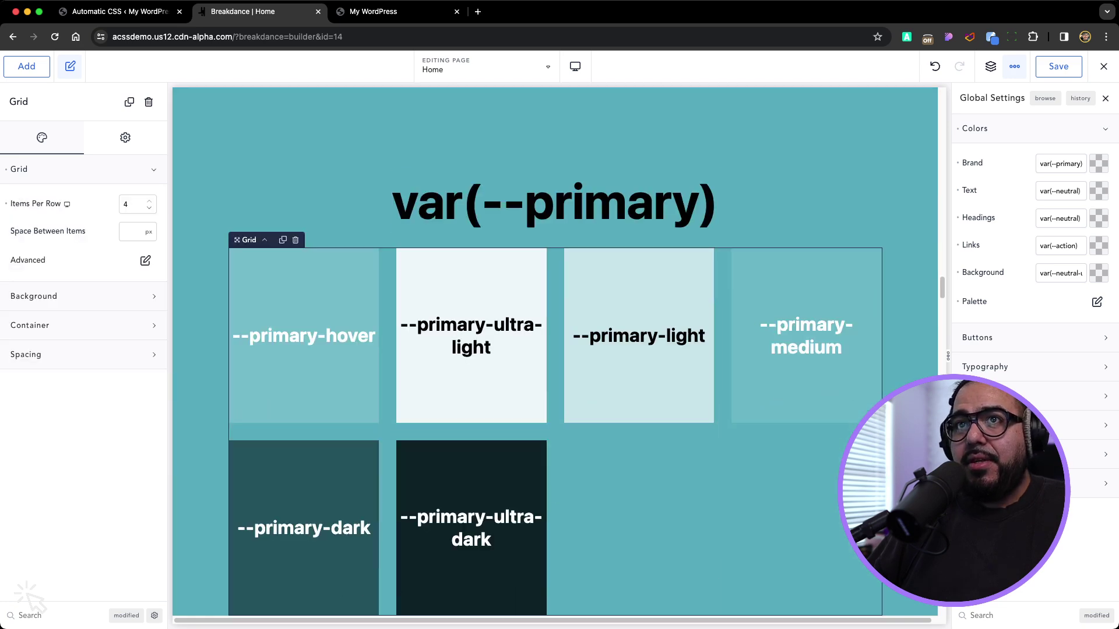
left_click(149, 208)
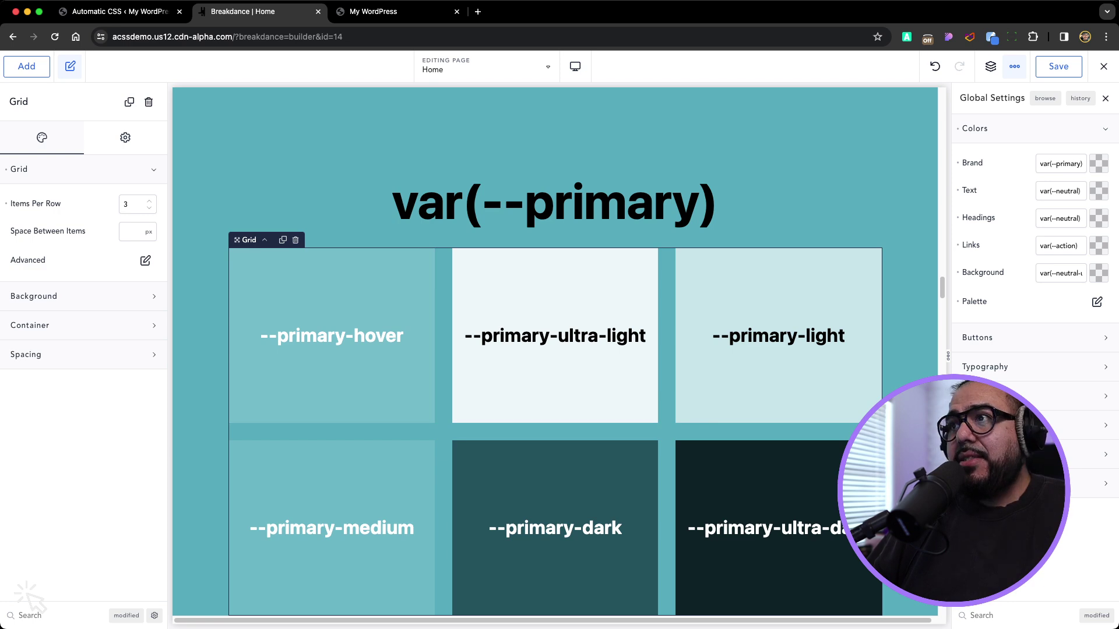
Inspect the background color value of the --action-ultra-dark swatch and the heading of the var(--action) section
scroll(555, 350, "up", 10)
scroll(554, 349, "down", 4)
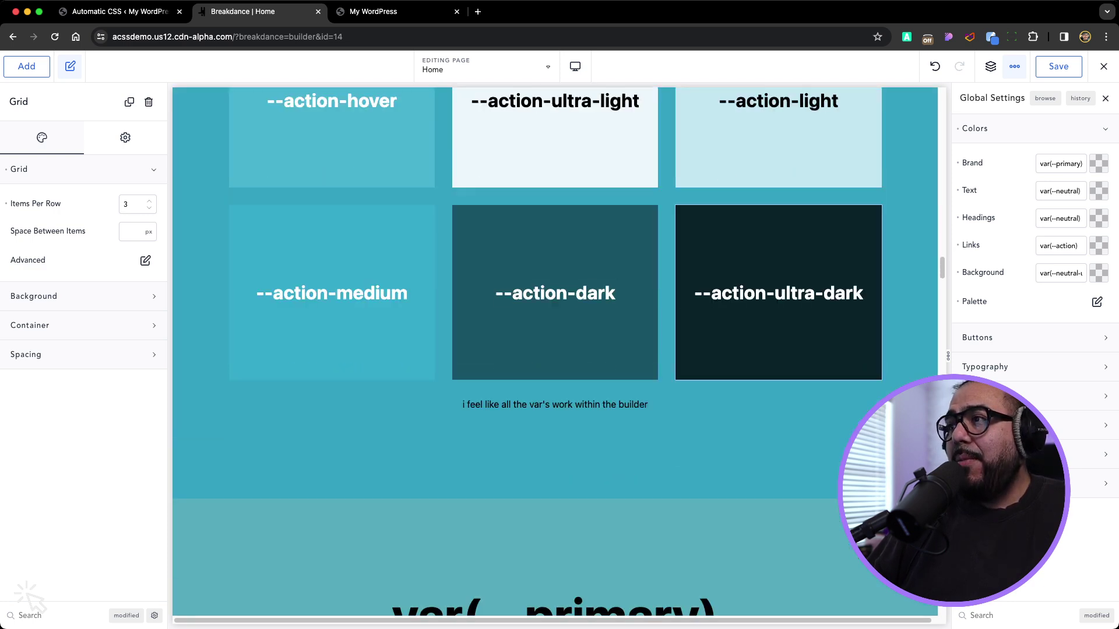
left_click(778, 244)
scroll(555, 350, "up", 2)
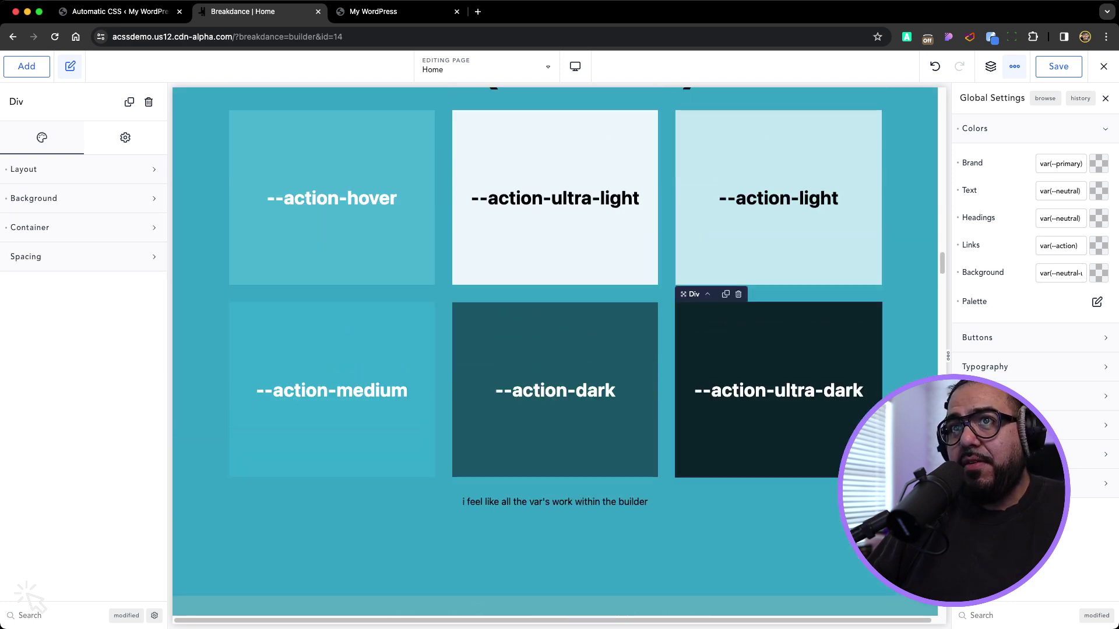
scroll(555, 350, "up", 3)
scroll(555, 350, "down", 1)
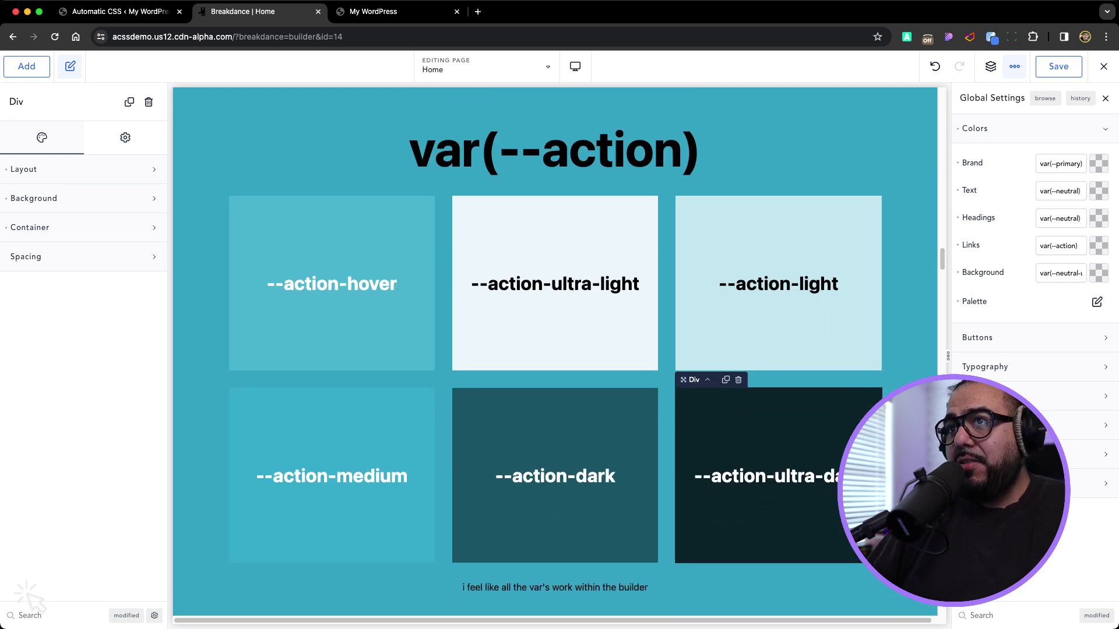
left_click(82, 198)
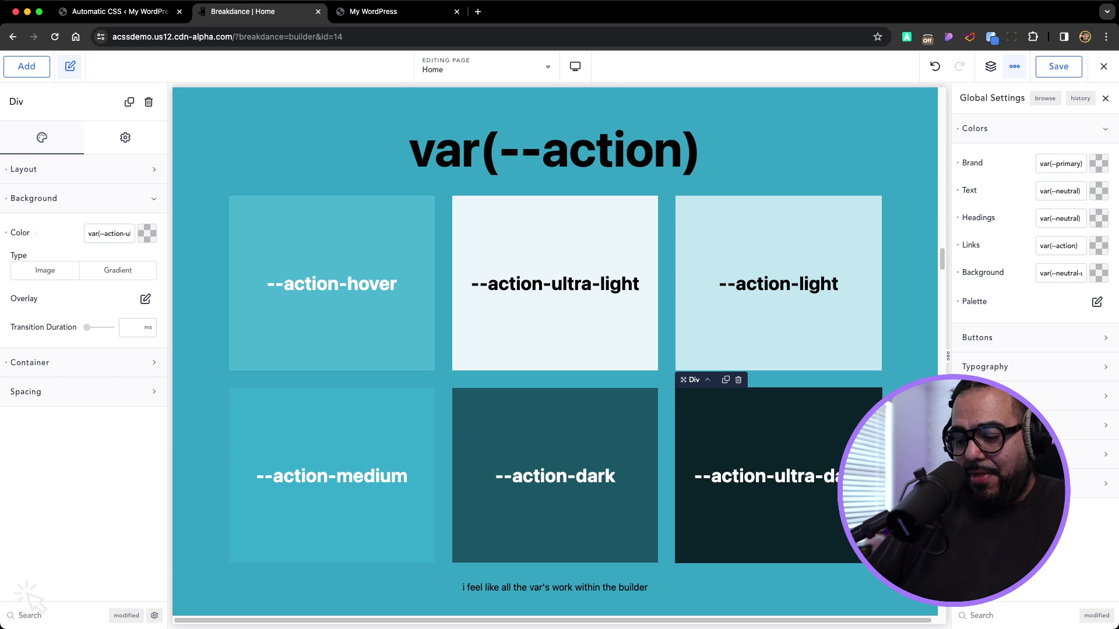
type("ltra-dar")
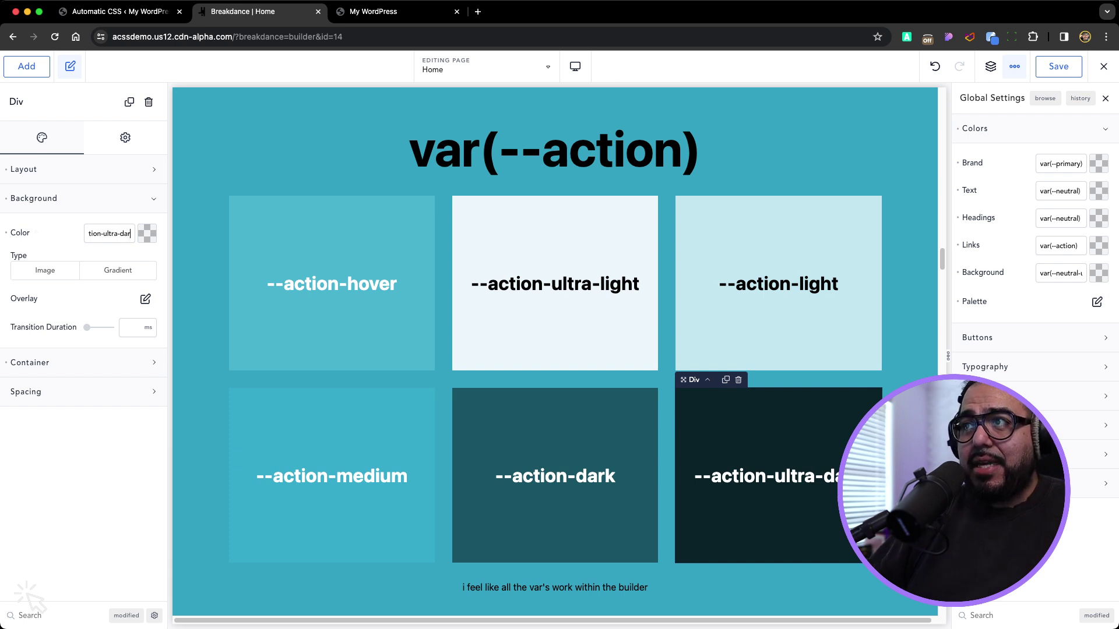
type("k")
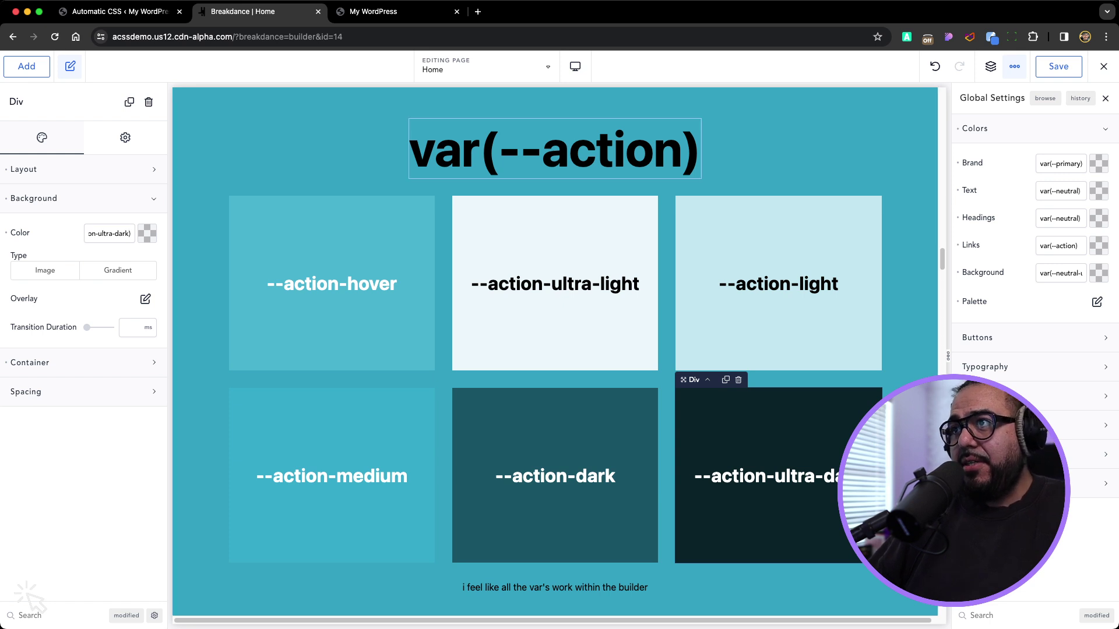
triple_click(555, 149)
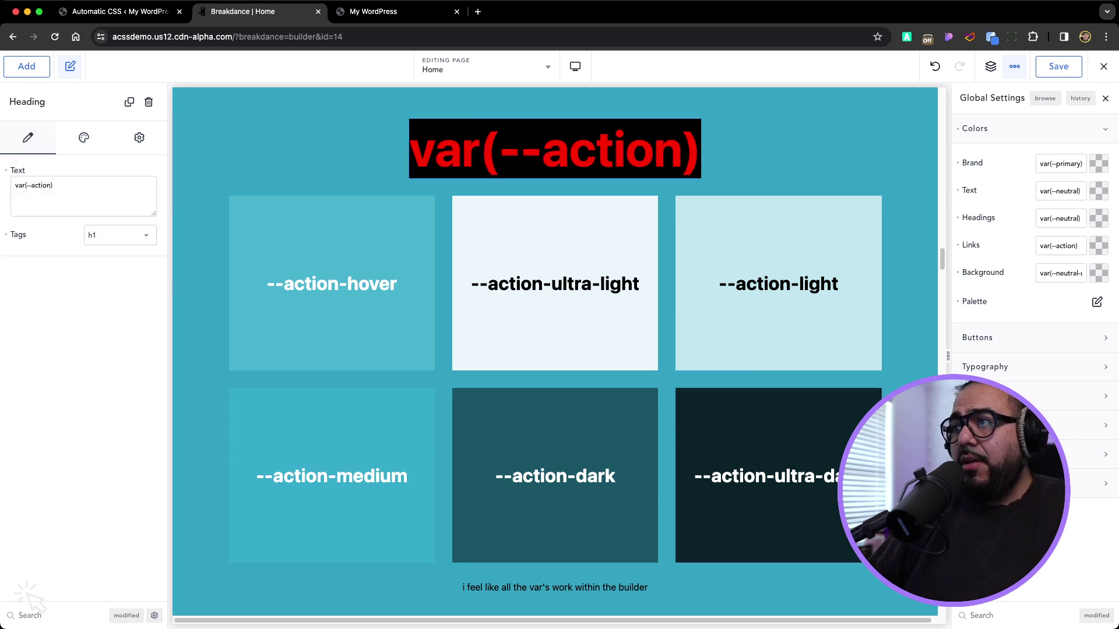
Clear the background color of the --action-ultra-dark swatch and re-enter it as var(--action-ultra-dark)
left_click(778, 420)
triple_click(111, 233)
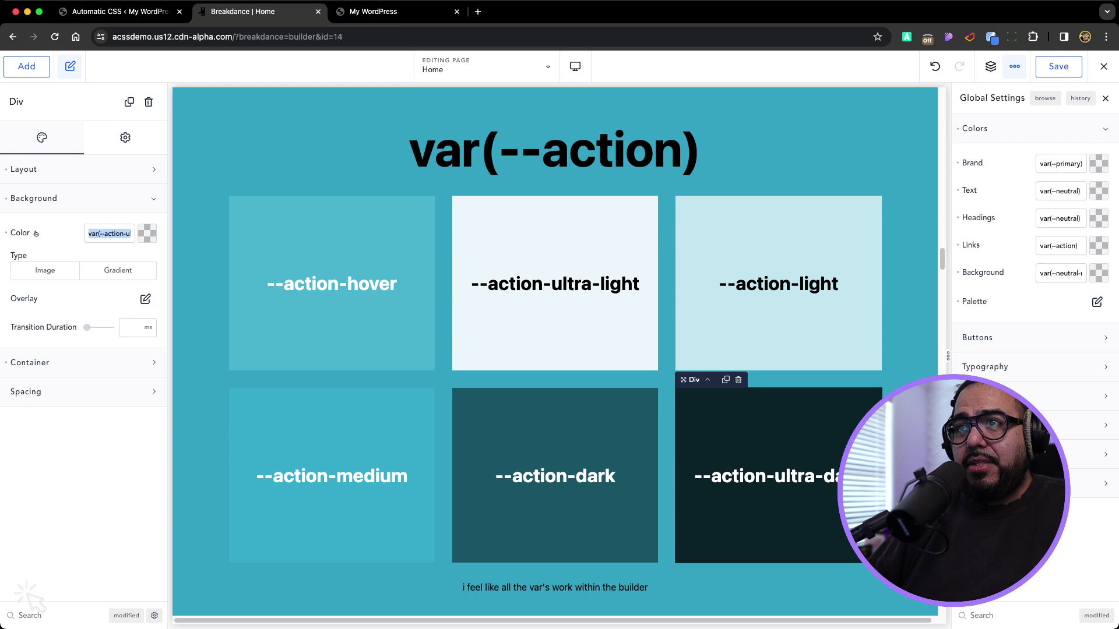
key("BackSpace")
key("Escape")
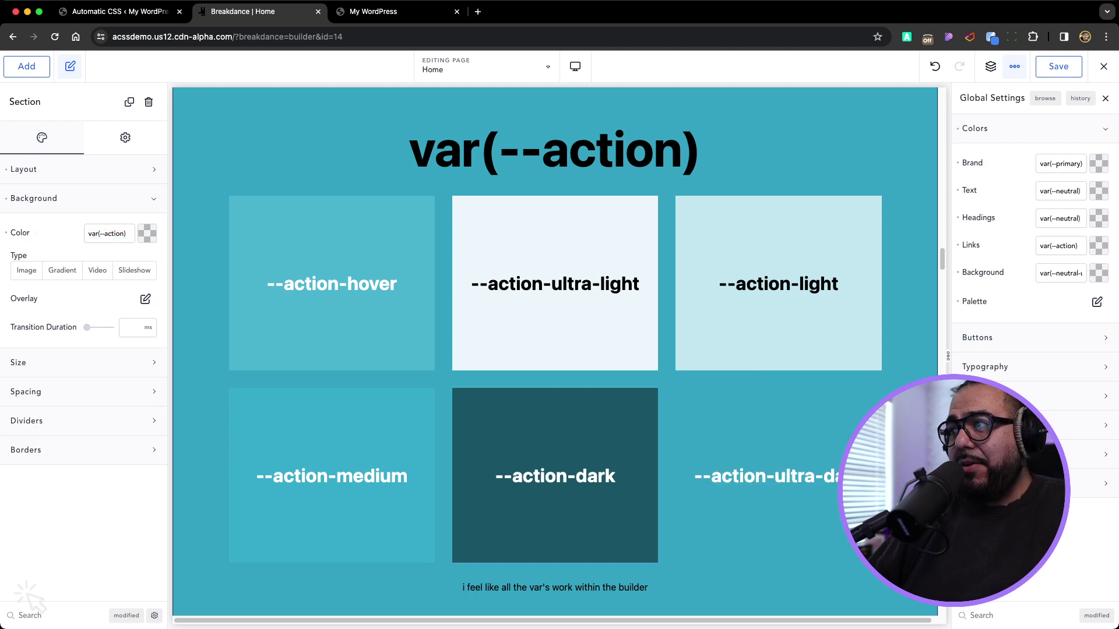
left_click(778, 419)
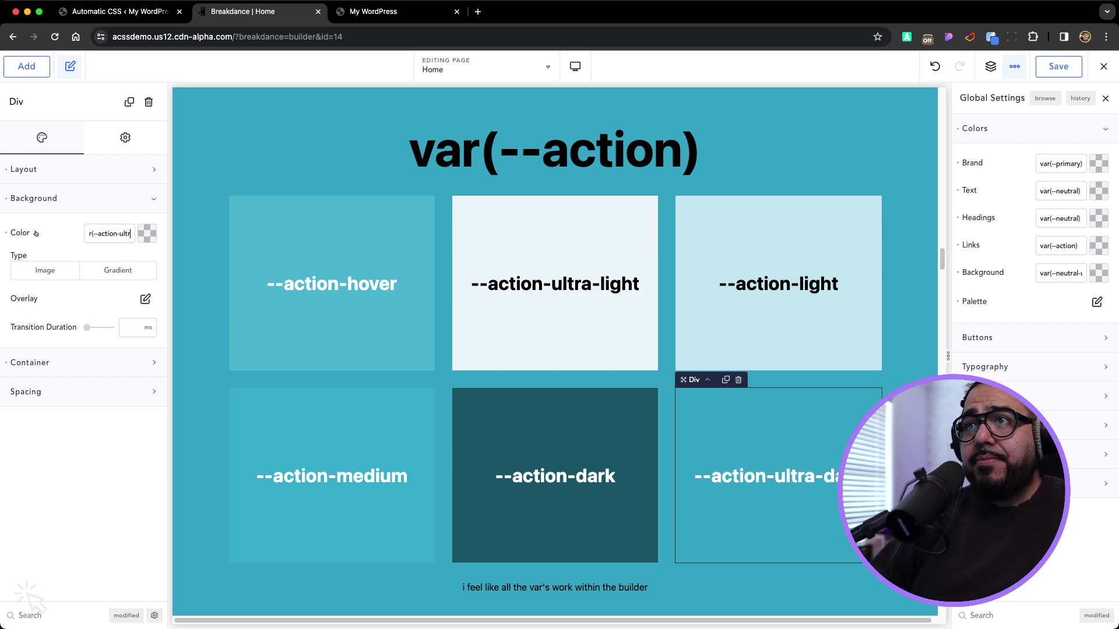
type("rk")
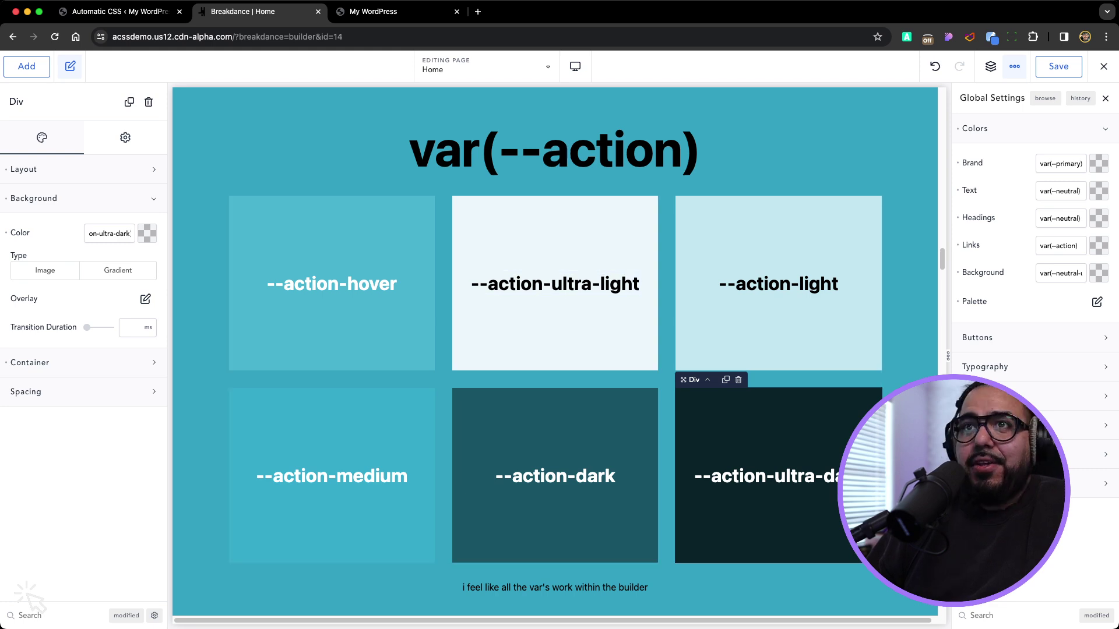
Switch to the Automatic.css palette settings, shift the Secondary color's hue to #30192D and save the changes
scroll(555, 350, "down", 10)
scroll(554, 350, "up", 2)
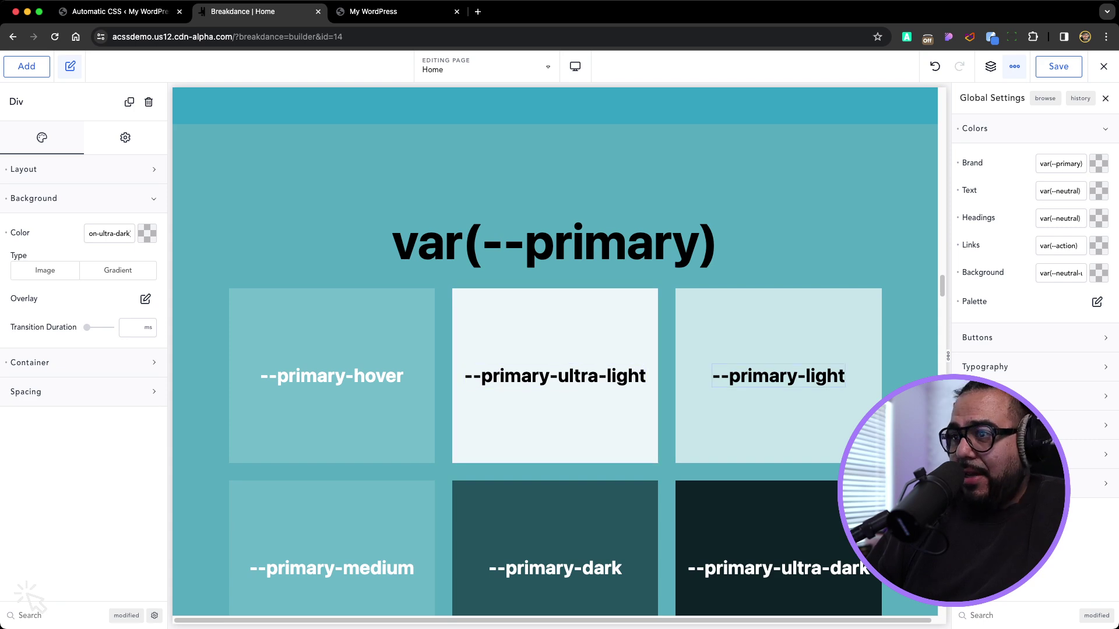
scroll(555, 350, "down", 3)
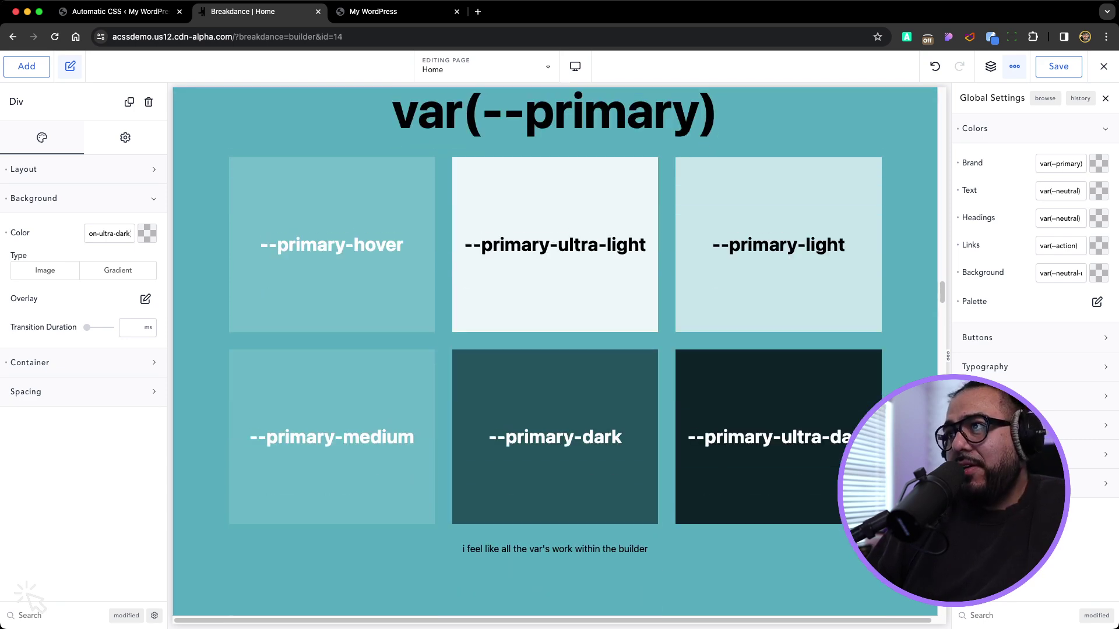
scroll(555, 350, "down", 6)
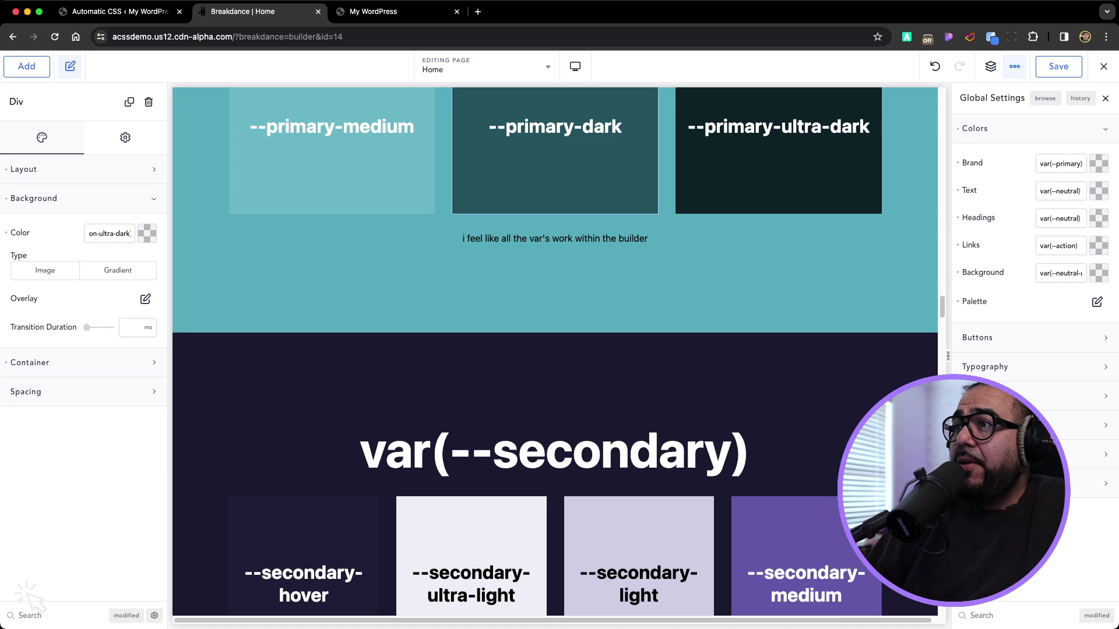
key("ctrl+shift+Tab")
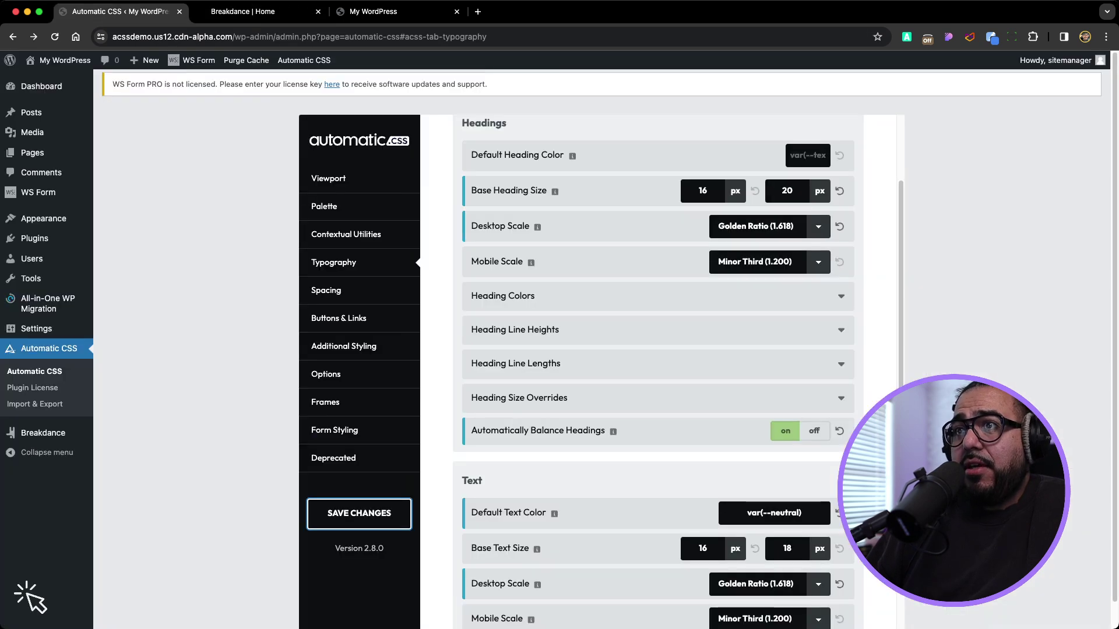
left_click(350, 206)
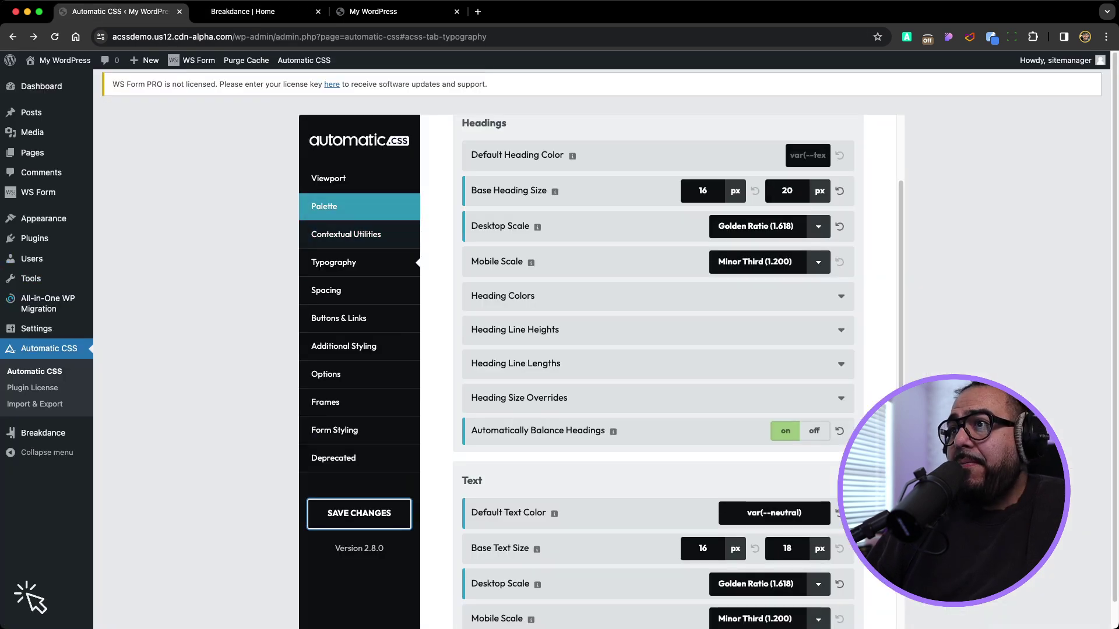
scroll(659, 373, "down", 4)
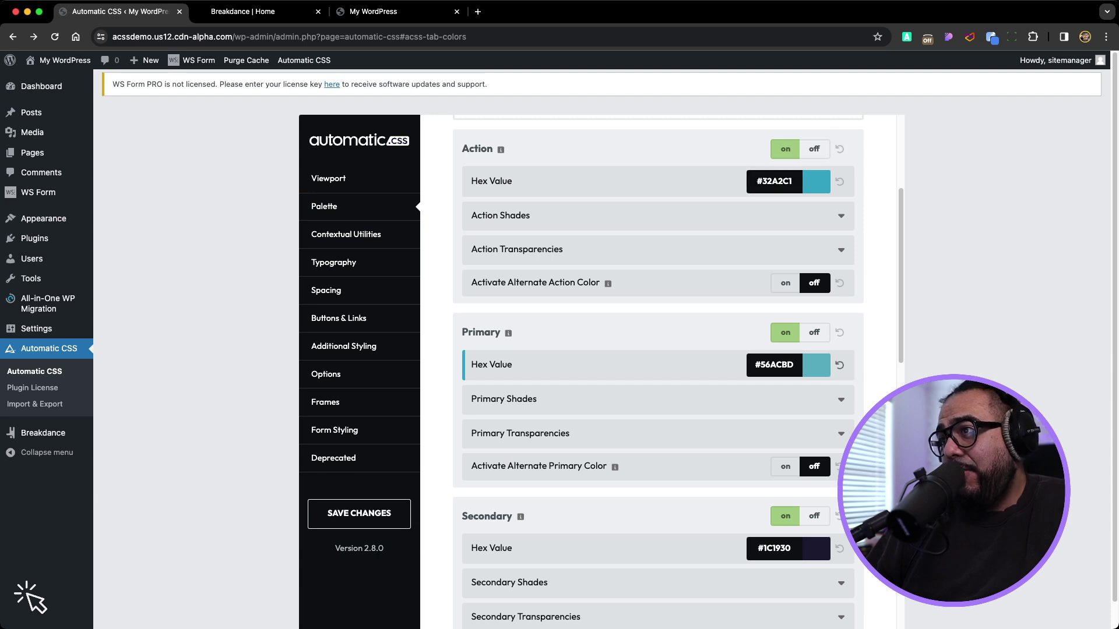
scroll(658, 373, "down", 5)
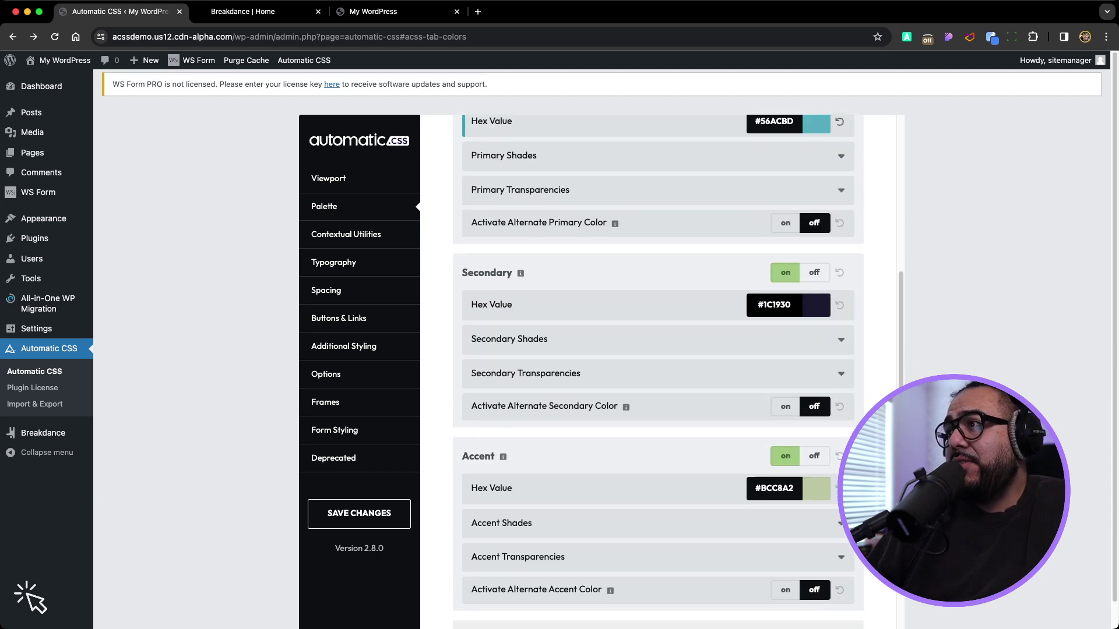
left_click(791, 305)
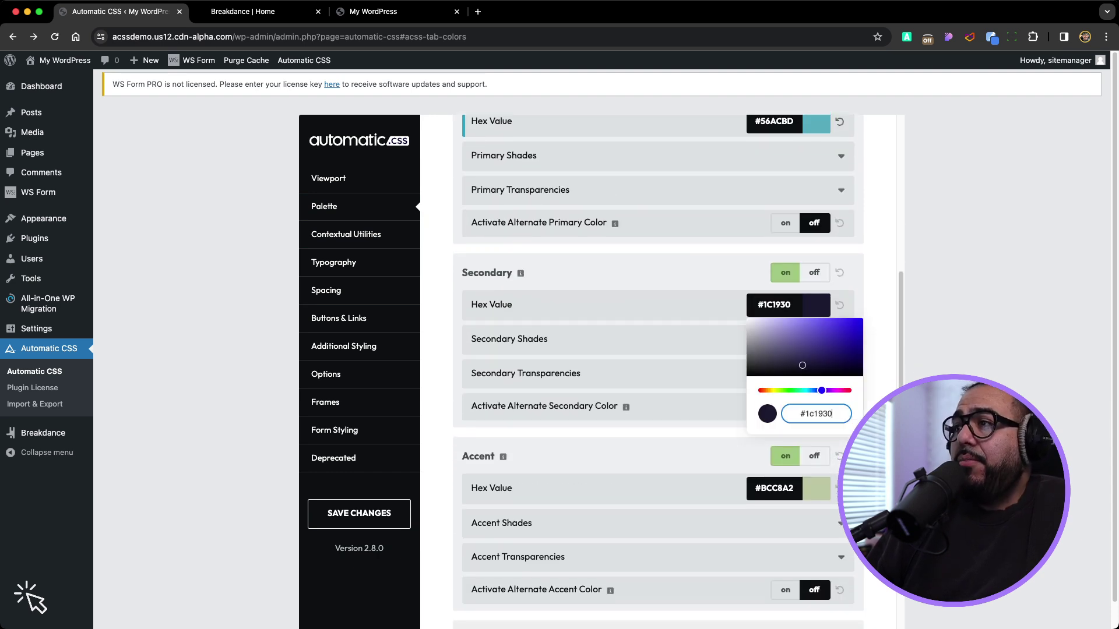
left_click_drag(821, 391, 839, 390)
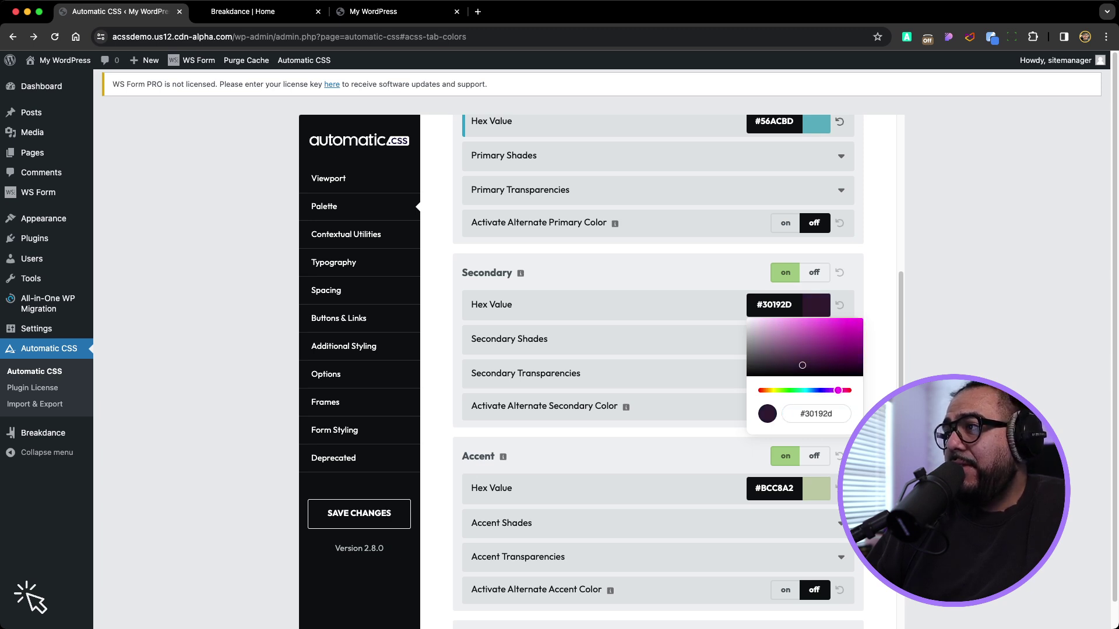
left_click(688, 391)
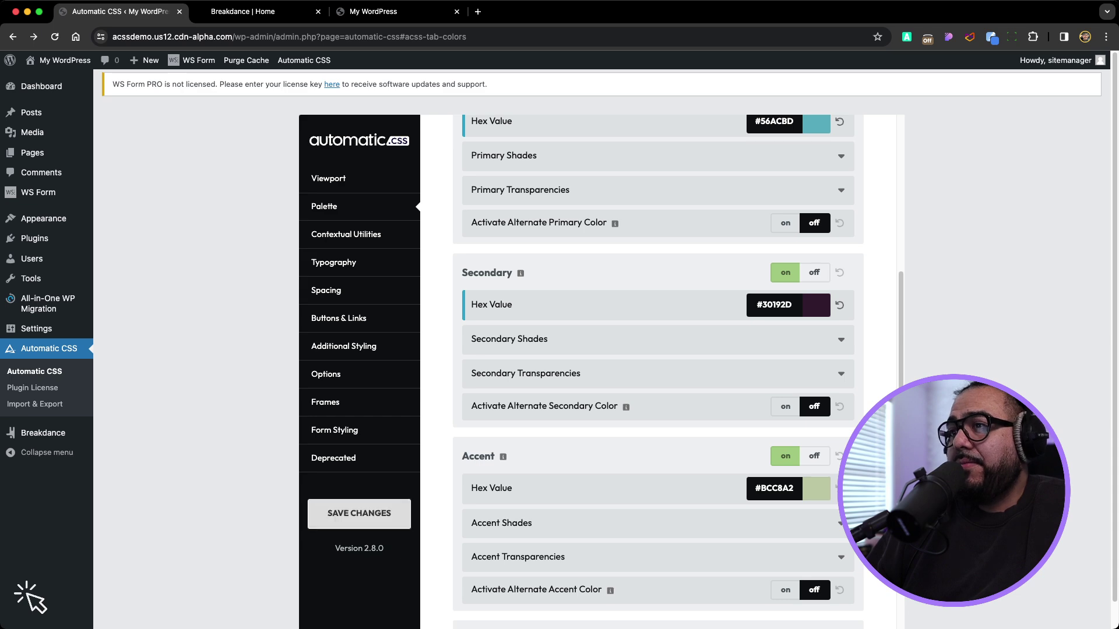
left_click(359, 514)
Reload the front-end Home page and examine the swatches in the var(--secondary) section
left_click(397, 12)
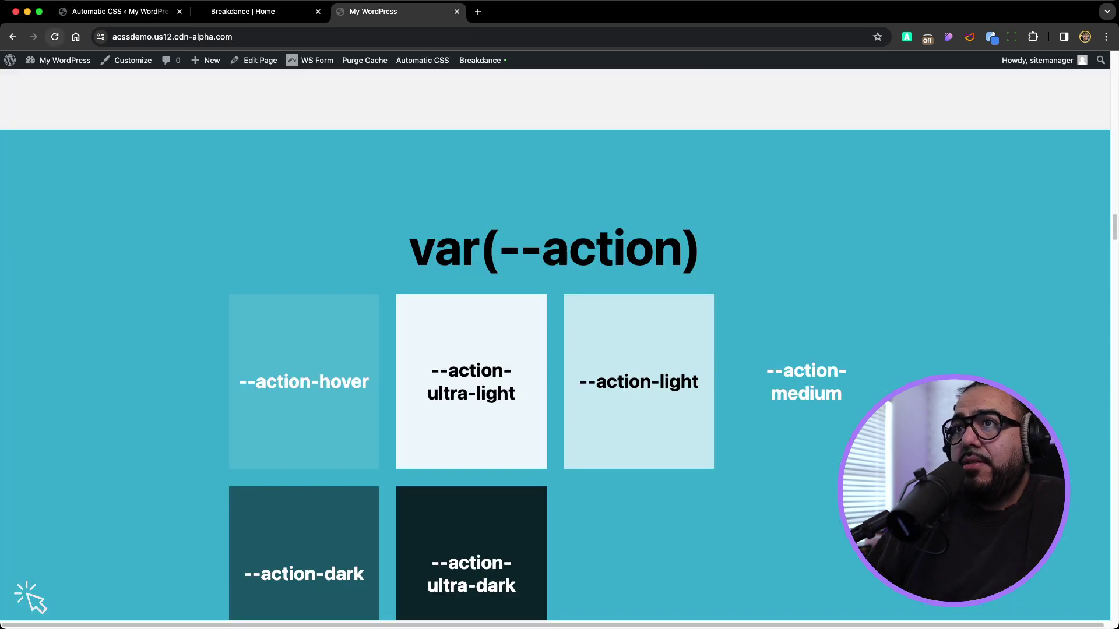
left_click(54, 37)
scroll(555, 343, "down", 2)
scroll(560, 350, "down", 15)
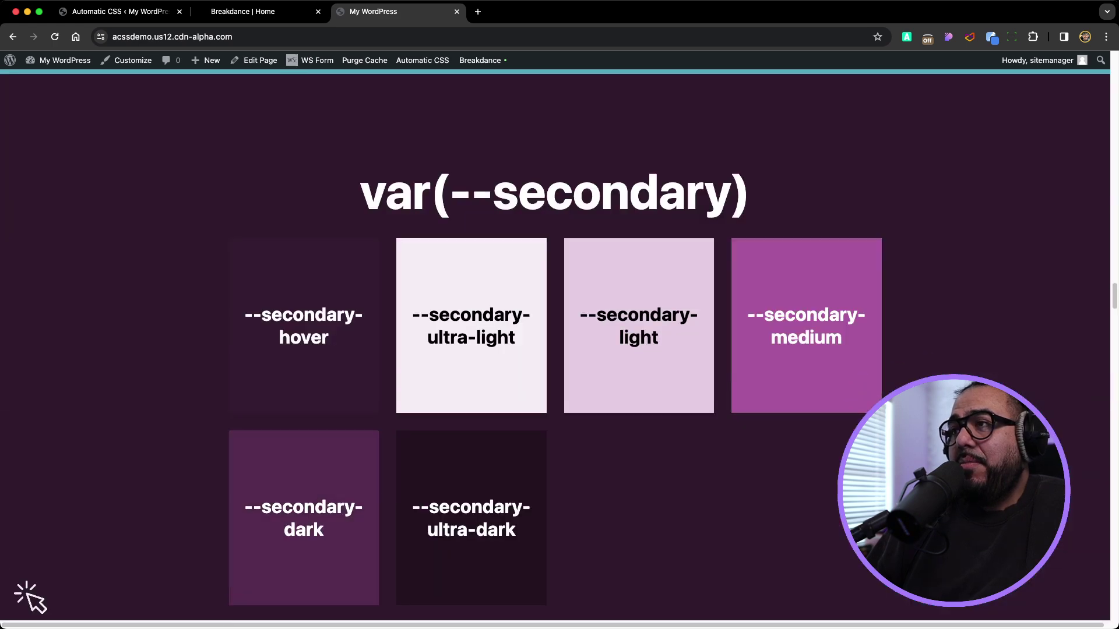
scroll(559, 350, "down", 1)
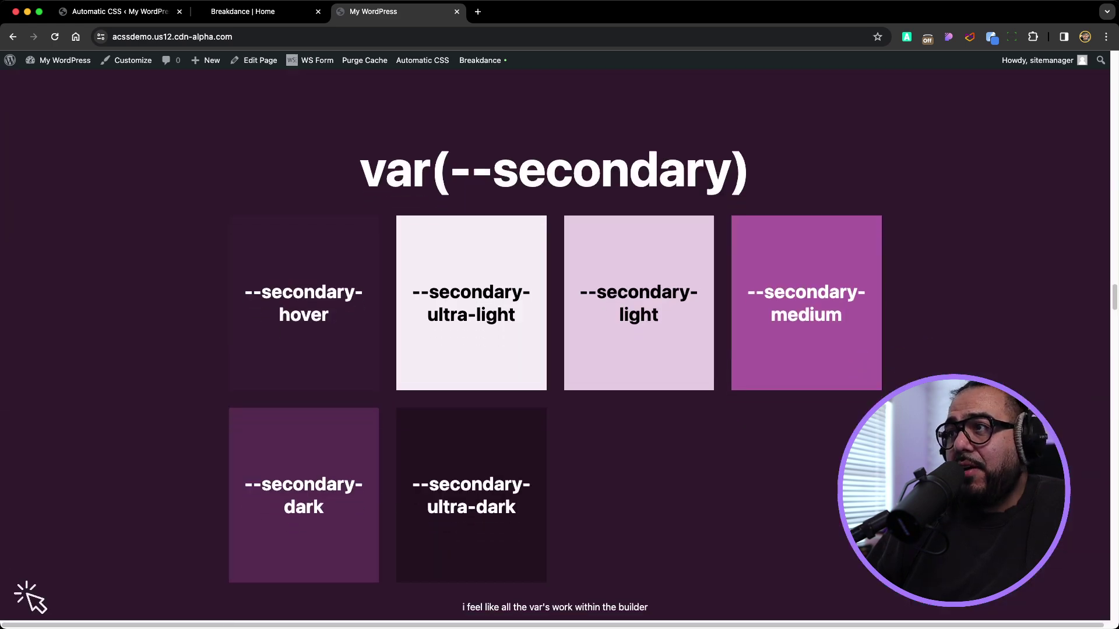
Return to the Breakdance builder, set the var(--secondary) swatch grid to 3 items per row and save the Home page
key("ctrl+shift+Tab")
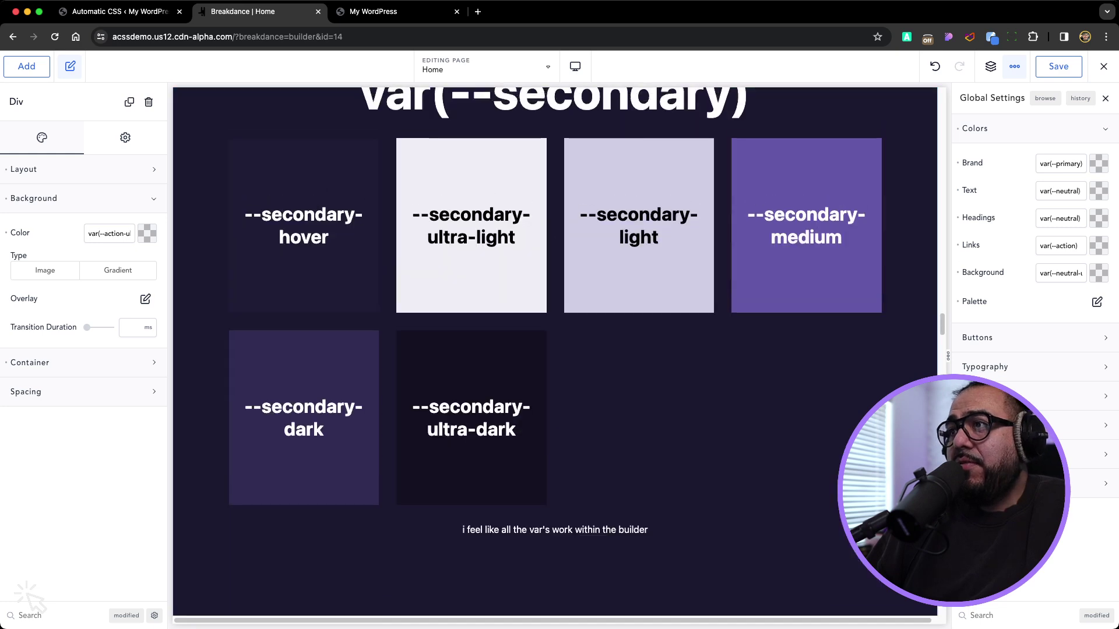
left_click(388, 401)
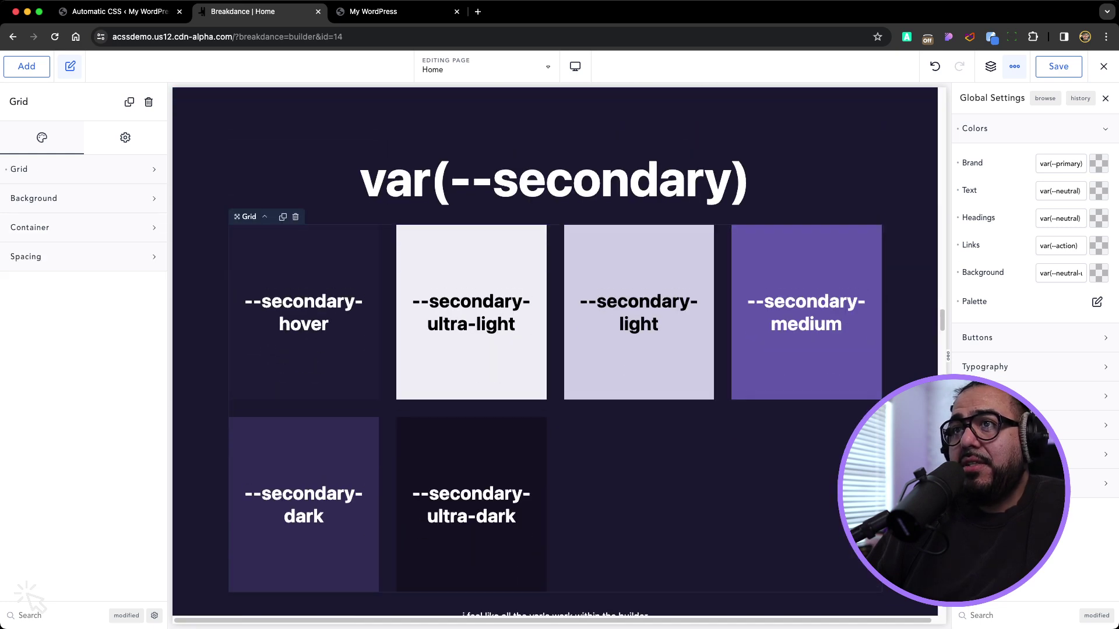
left_click(82, 169)
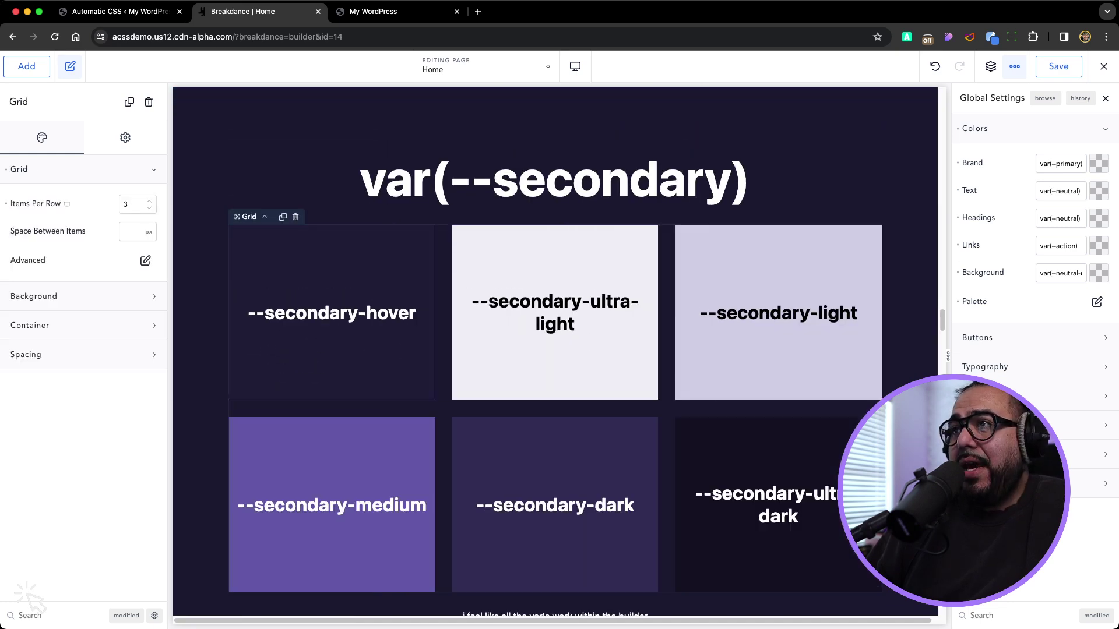
key("ctrl+Tab")
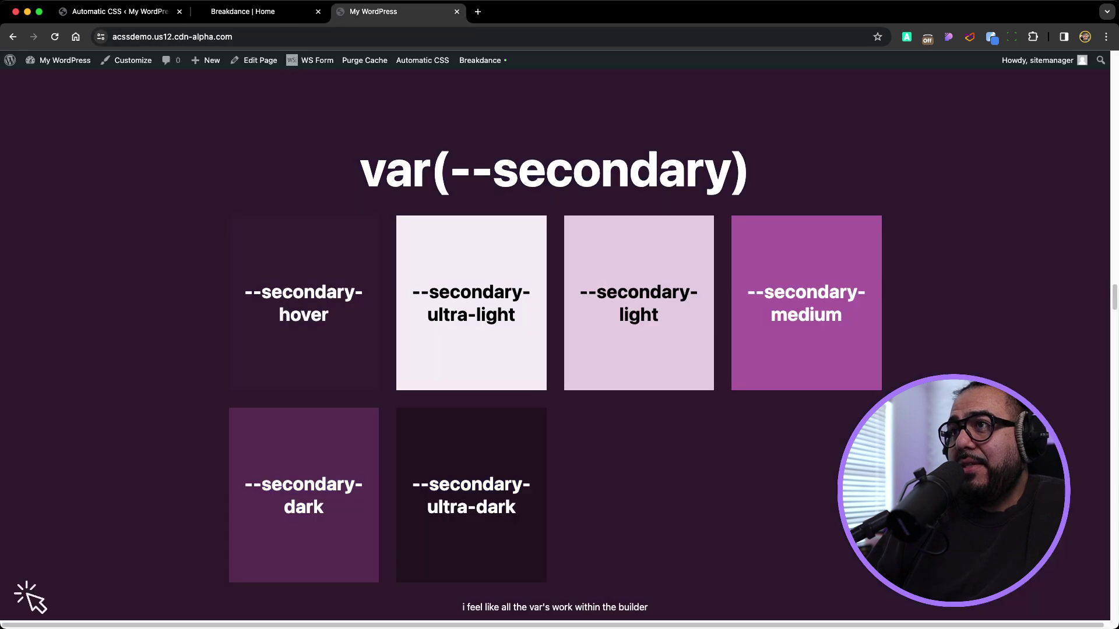
key("ctrl+shift+Tab")
key("ctrl+s")
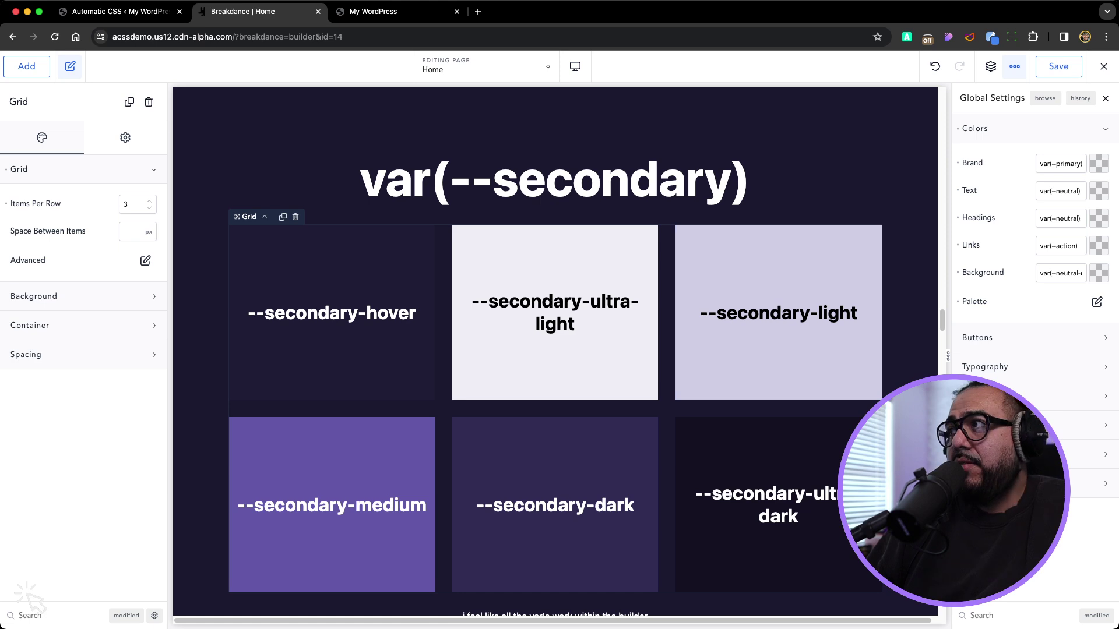
Exit the builder to the front-end page, check the var(--secondary) grid, and reopen the Home page in Breakdance
mouse_move(1104, 66)
left_click(1061, 93)
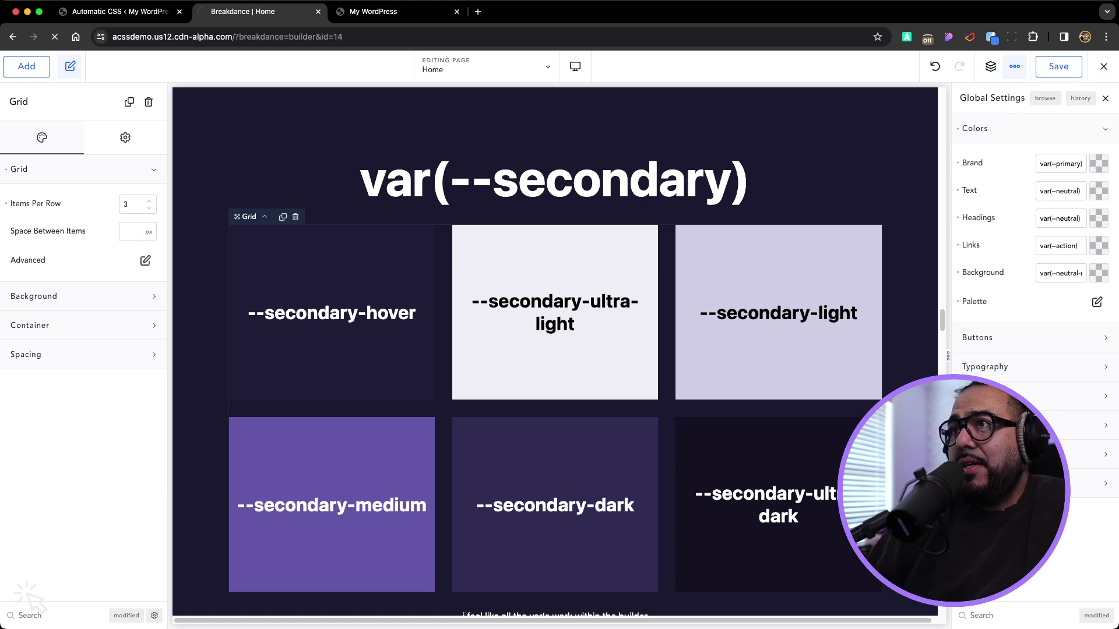
scroll(555, 343, "down", 20)
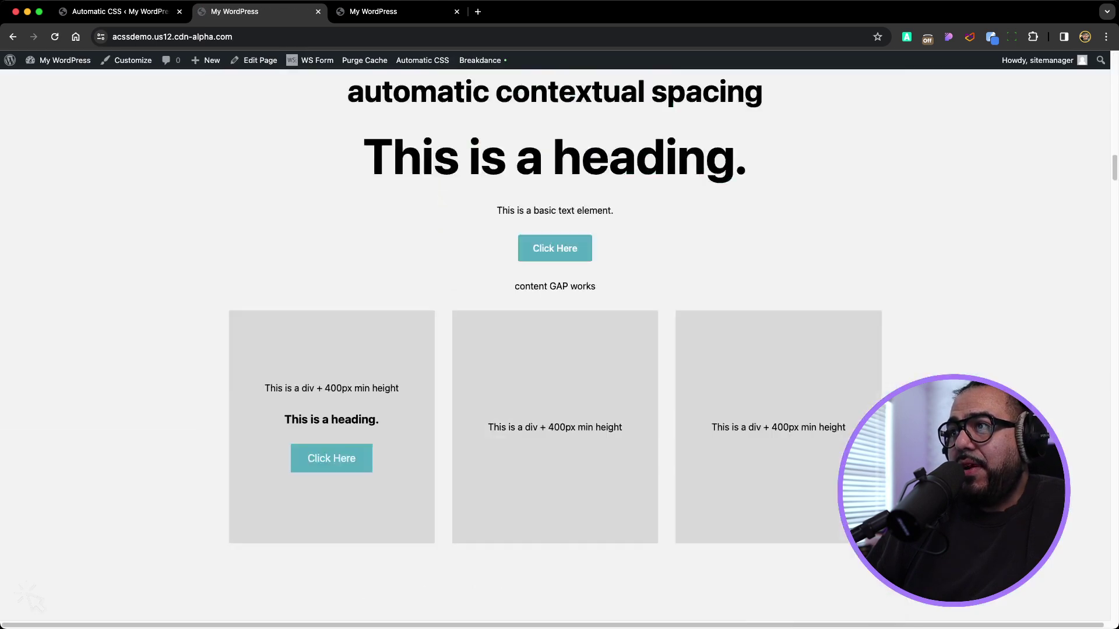
scroll(28, 595, "down", 20)
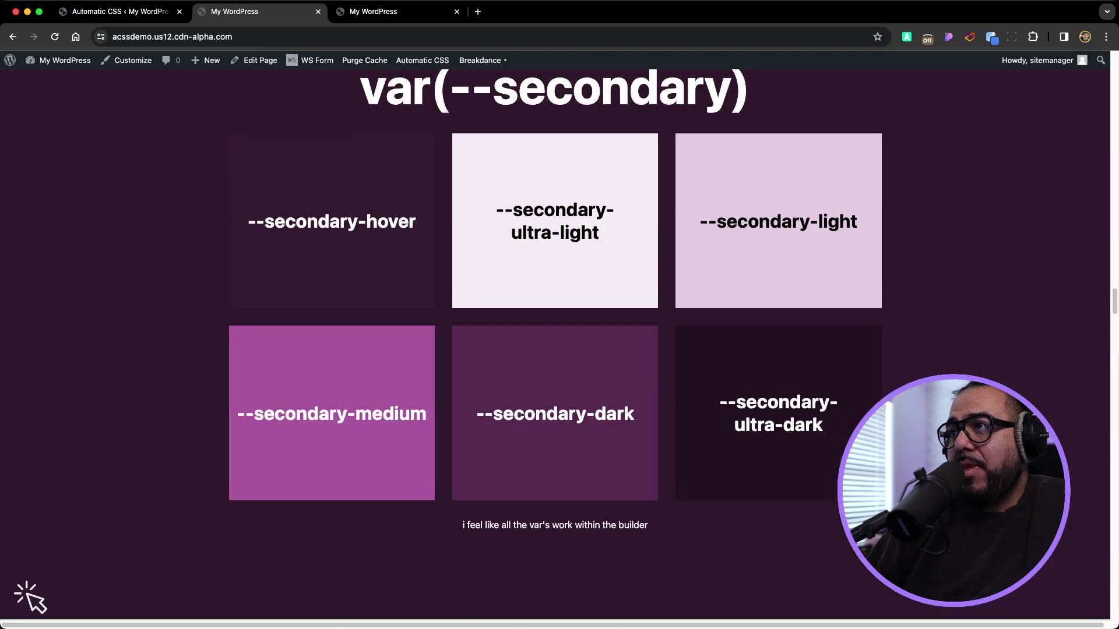
scroll(29, 597, "up", 2)
mouse_move(483, 60)
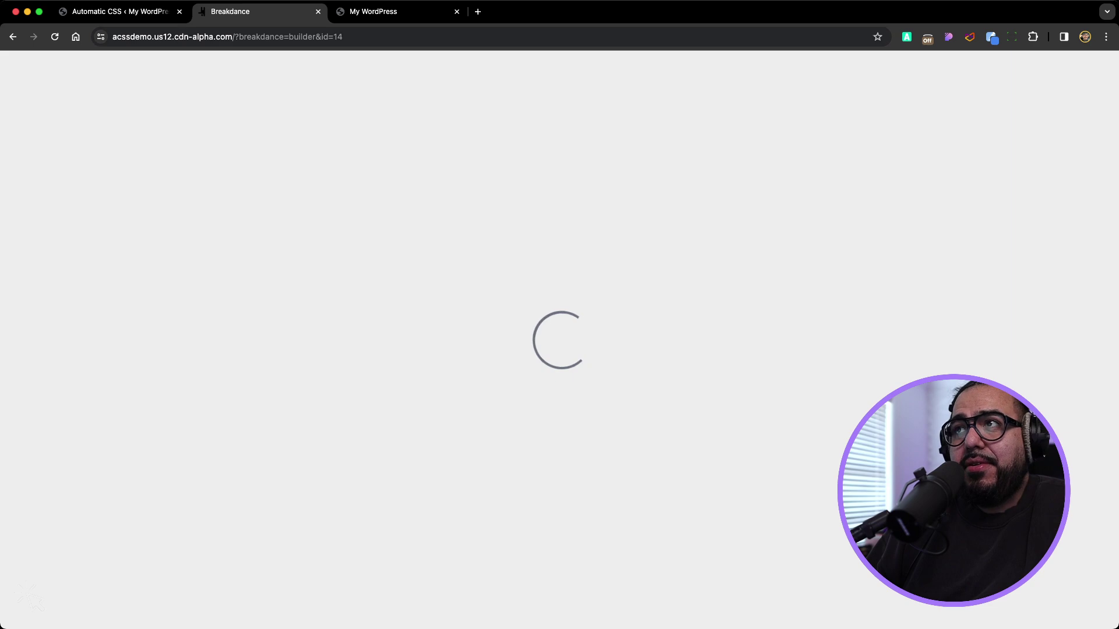
Examine the accent and base swatch sections on the front-end page, and compare the color sections in the reloaded builder
left_click(398, 11)
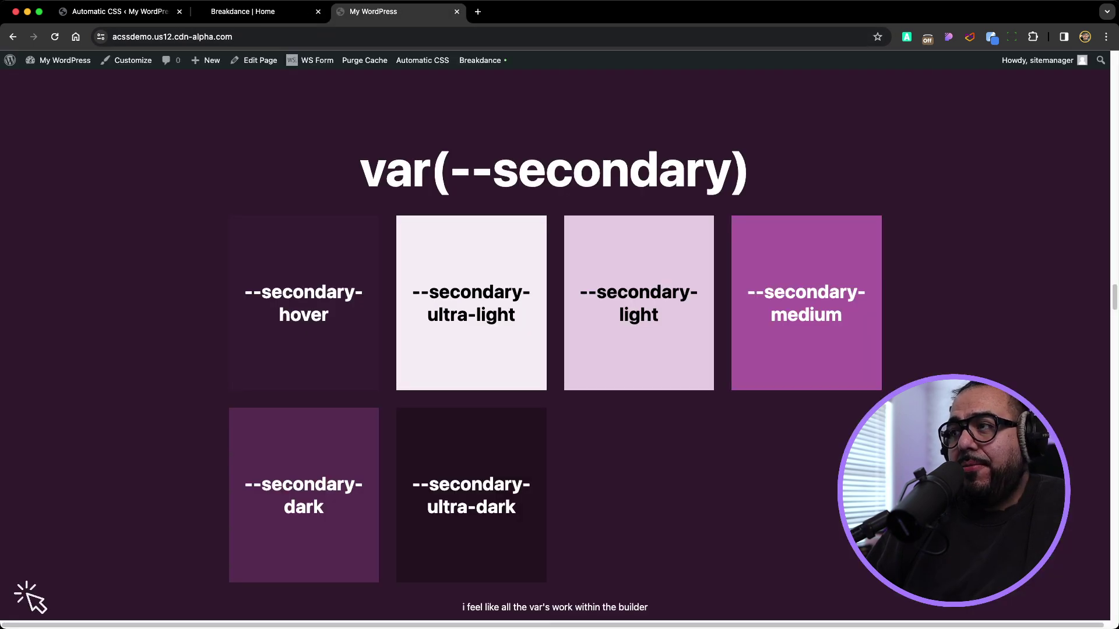
scroll(29, 597, "down", 6)
scroll(29, 597, "down", 15)
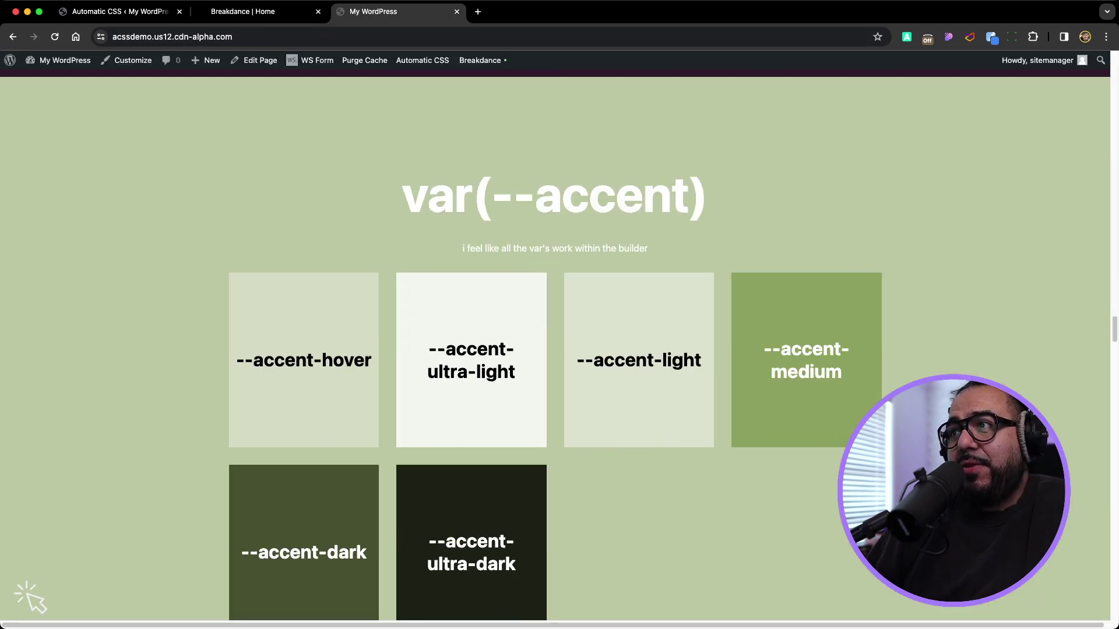
scroll(30, 597, "down", 2)
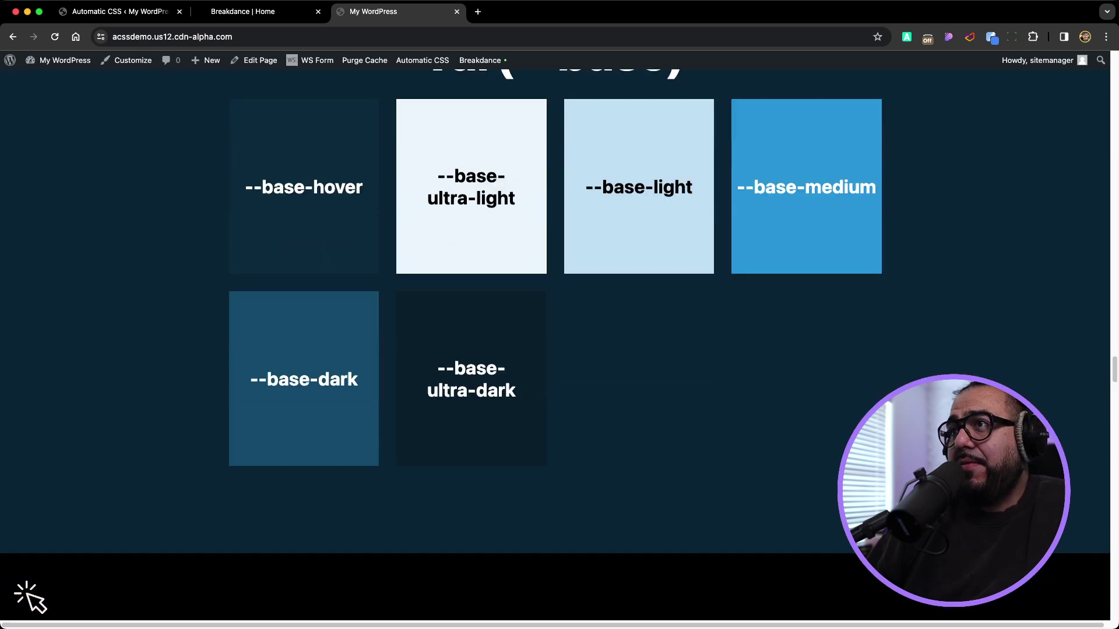
key("ctrl+shift+Tab")
scroll(29, 597, "down", 15)
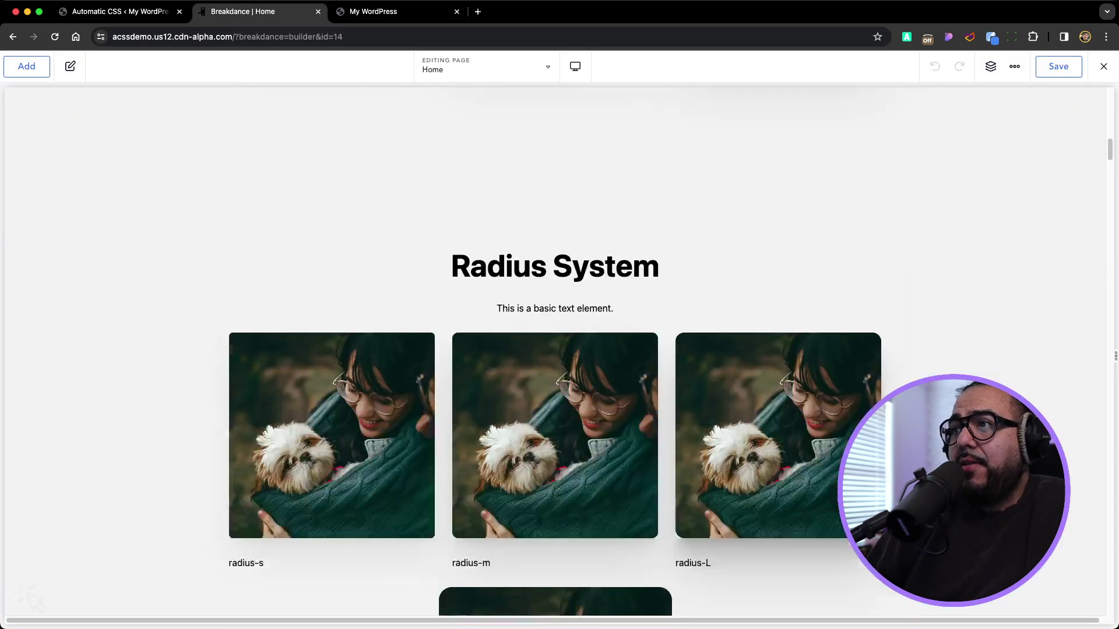
scroll(29, 598, "down", 20)
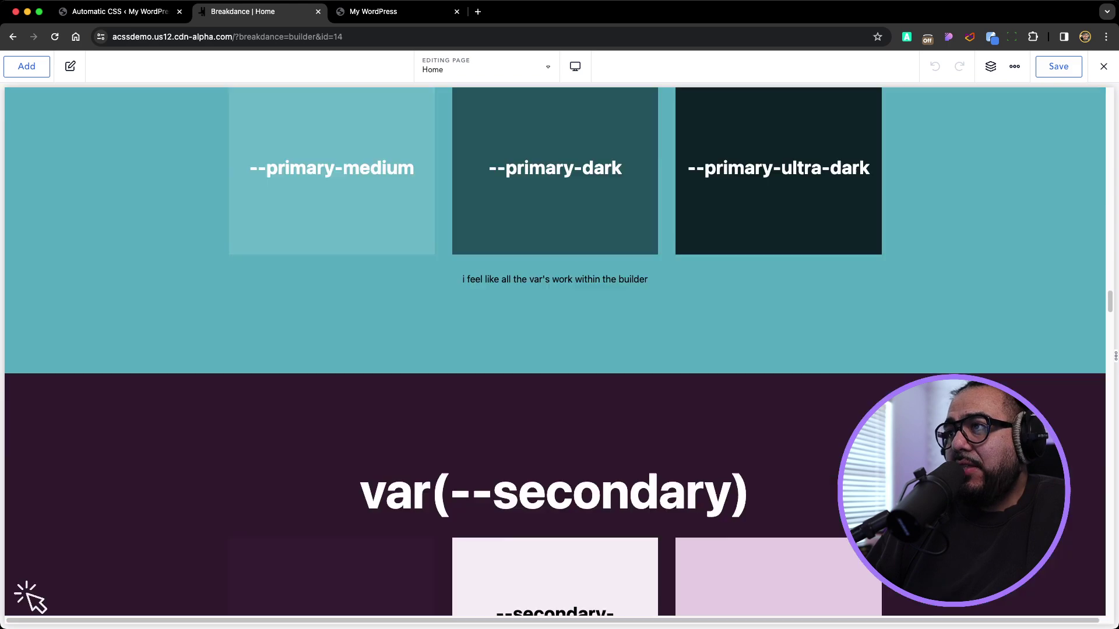
scroll(29, 598, "down", 20)
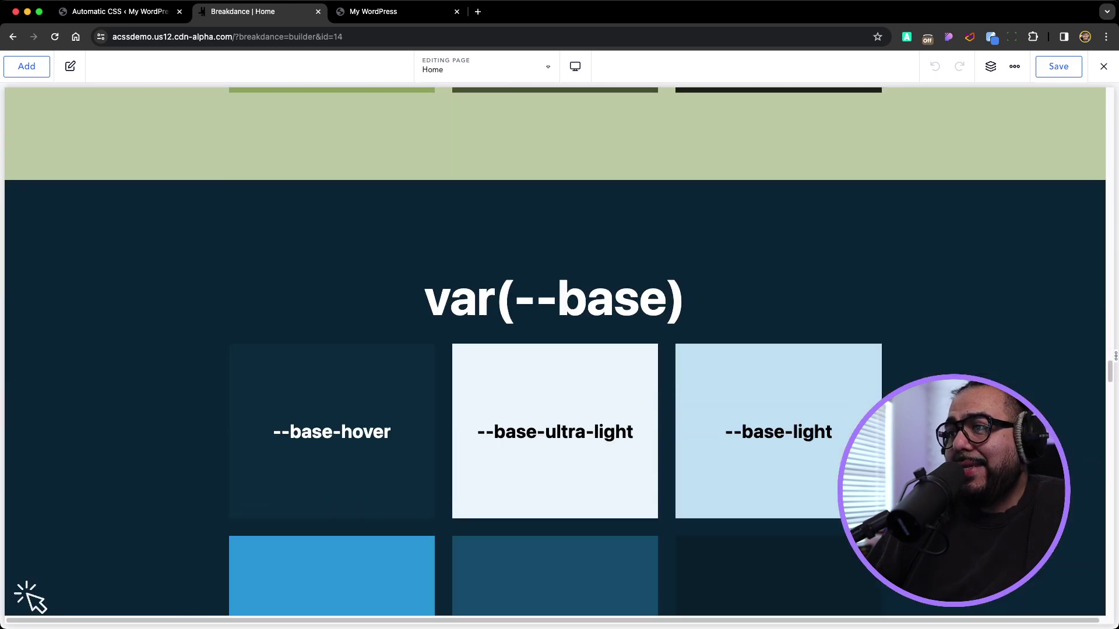
scroll(29, 597, "down", 15)
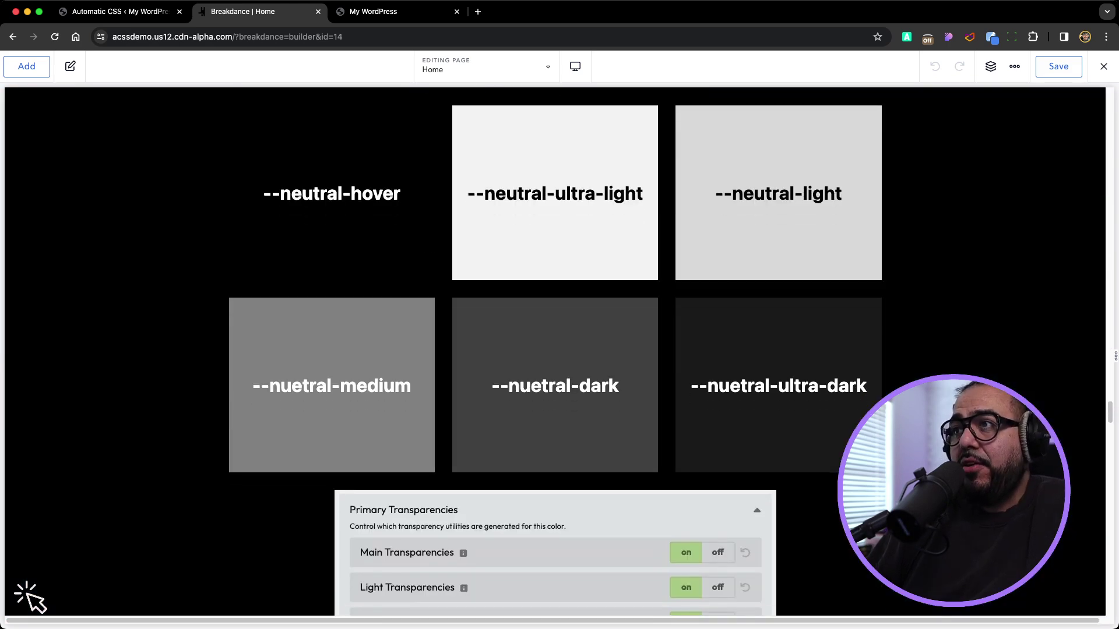
Inspect the background overlay color of the image section headed var(--neutral-trans-50)
scroll(29, 598, "down", 15)
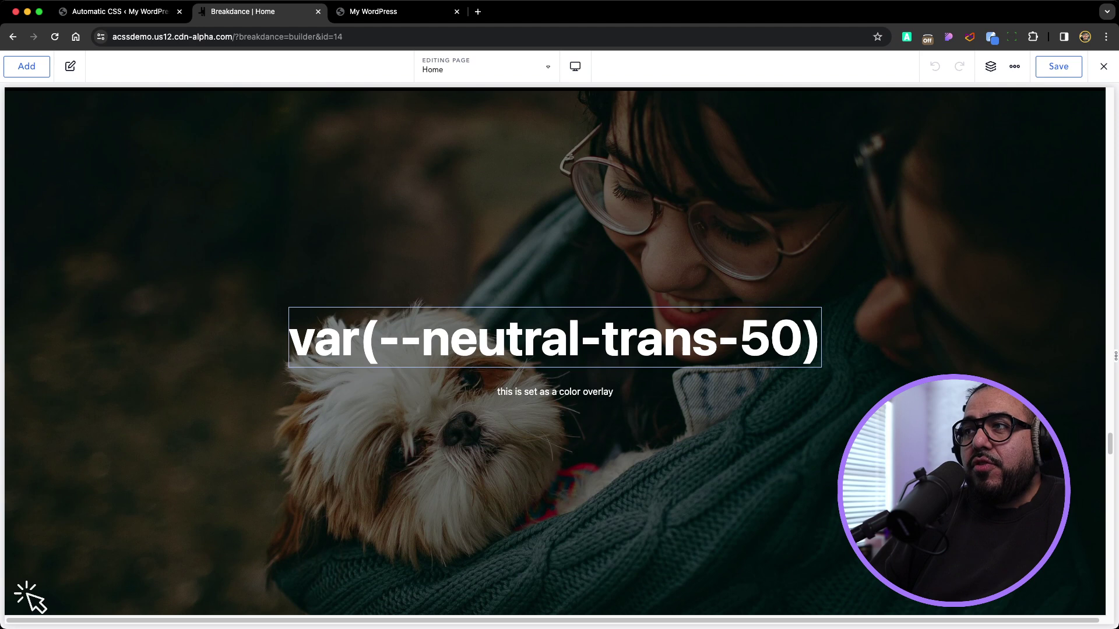
left_click(29, 597)
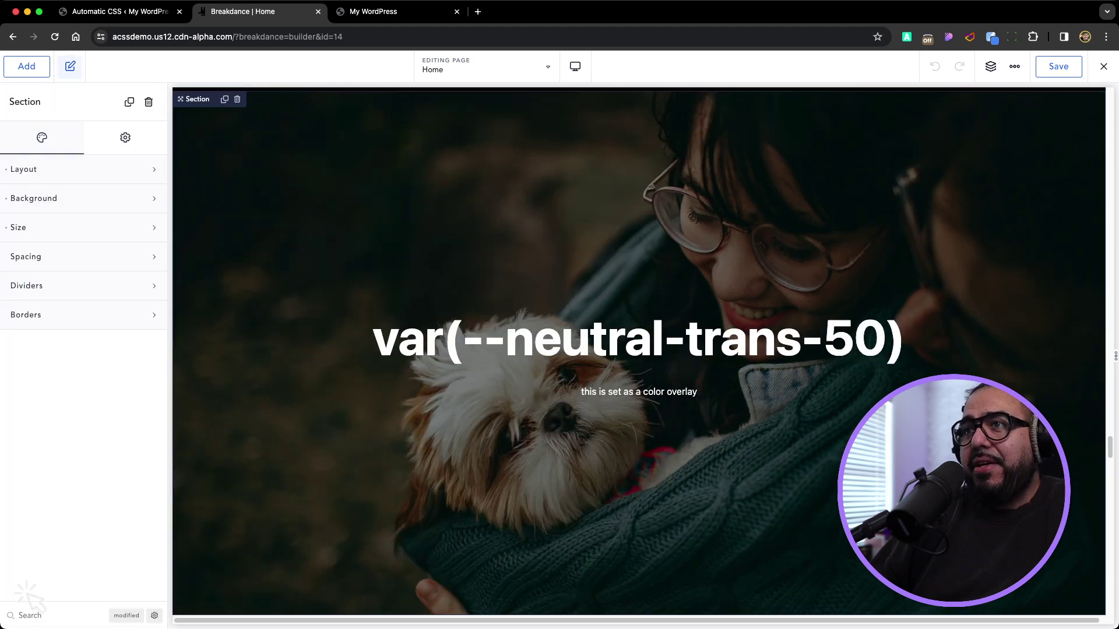
left_click(82, 198)
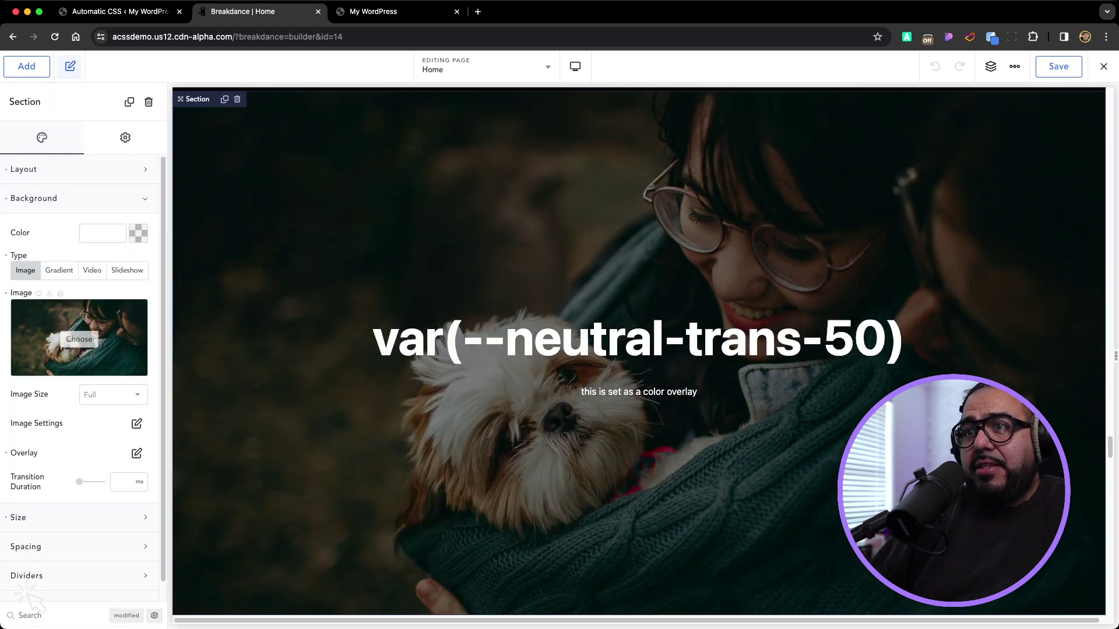
left_click(137, 454)
left_click_drag(133, 507, 43, 507)
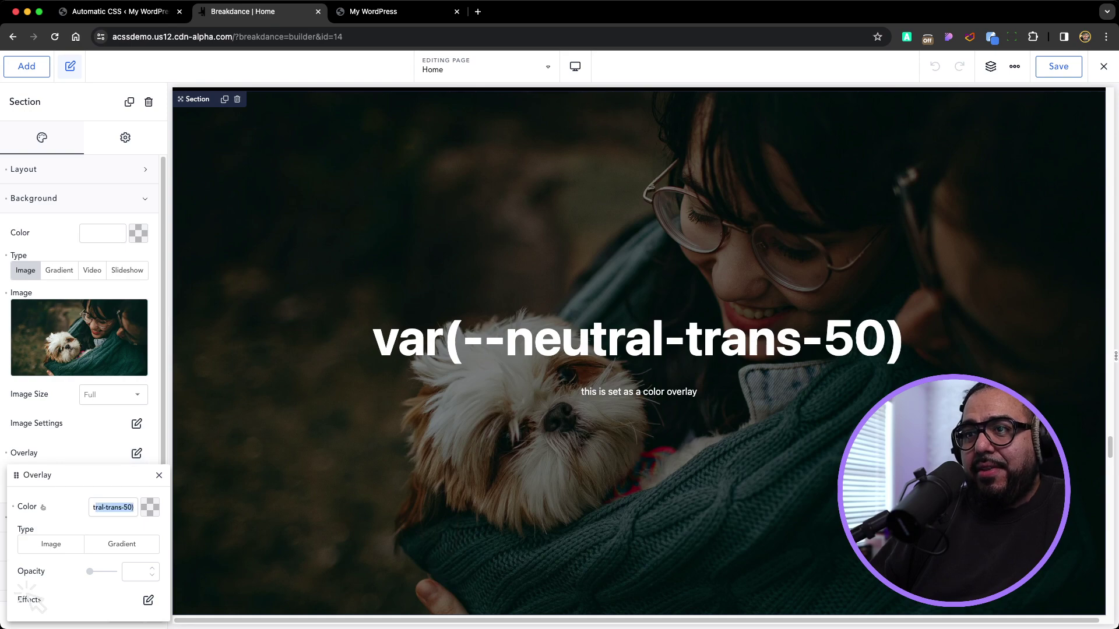
Try the section's overlay color as var(--neutral-trans-10), and with the transparency steps 40, 50 and 60
left_click(127, 507)
key("BackSpace")
type("1(")
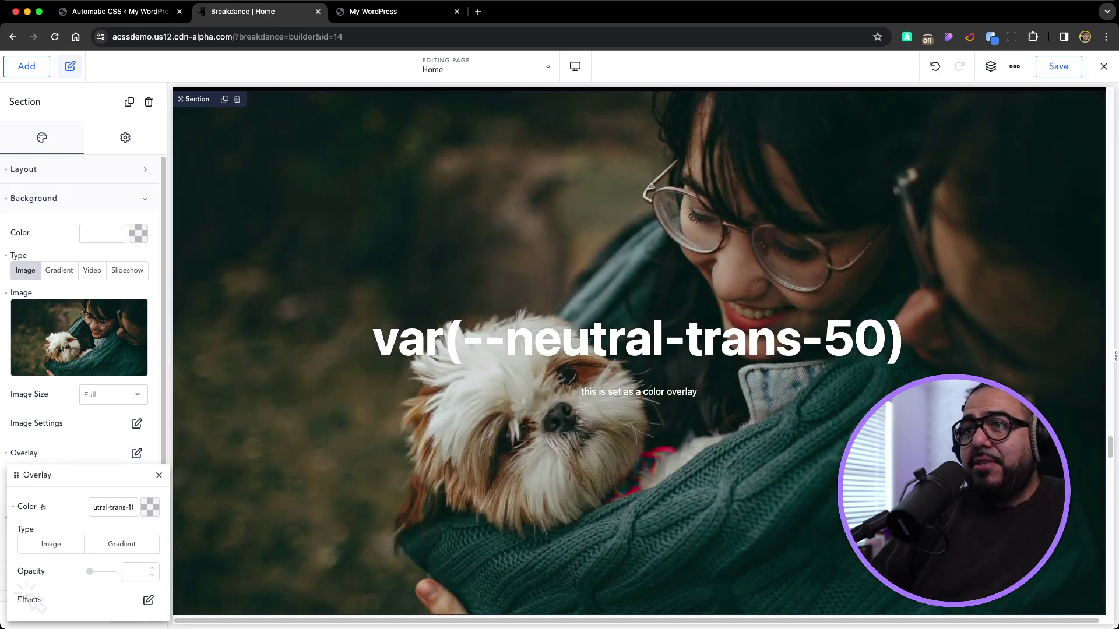
key("BackSpace")
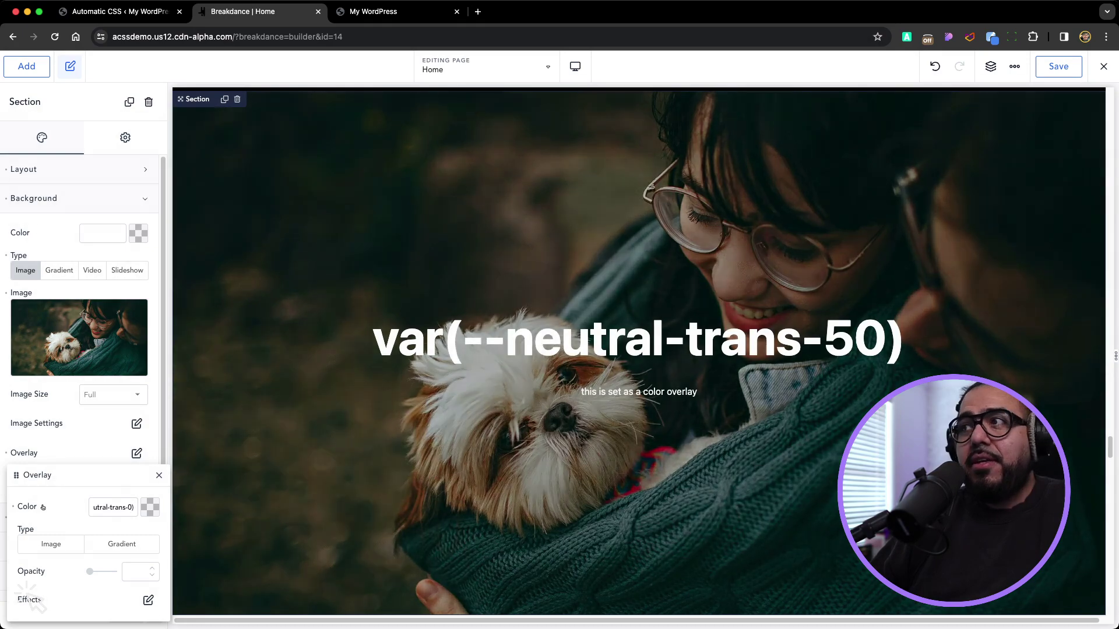
type("4")
key("BackSpace")
type("5")
key("BackSpace")
type("6")
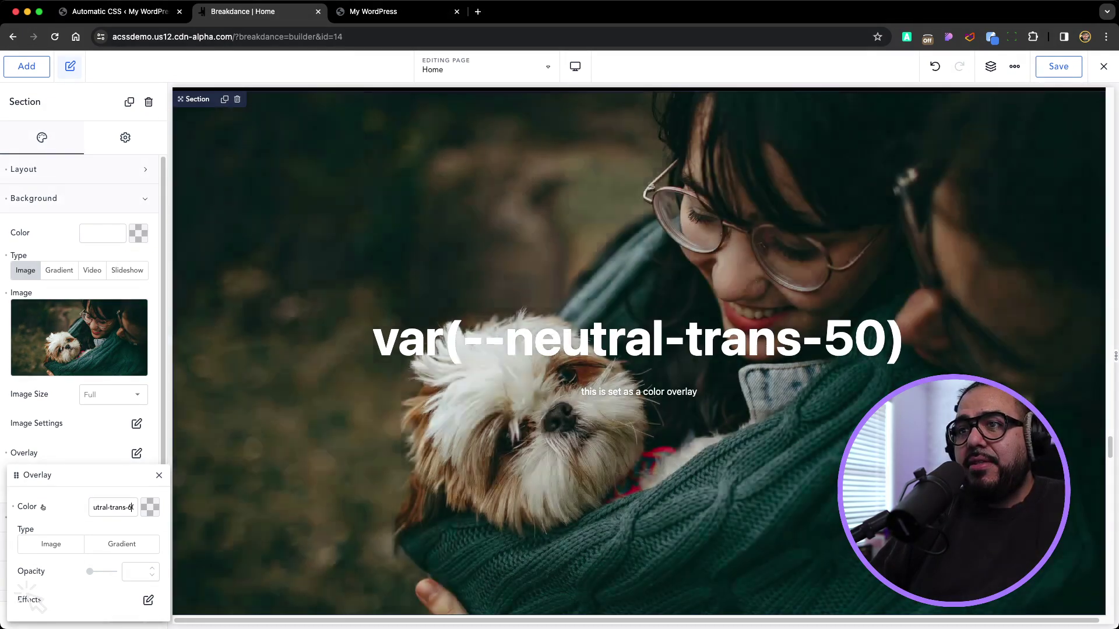
Try the overlay color with the transparency steps 80 and 90, and return it to var(--neutral-trans-50)
key("BackSpace")
type("8")
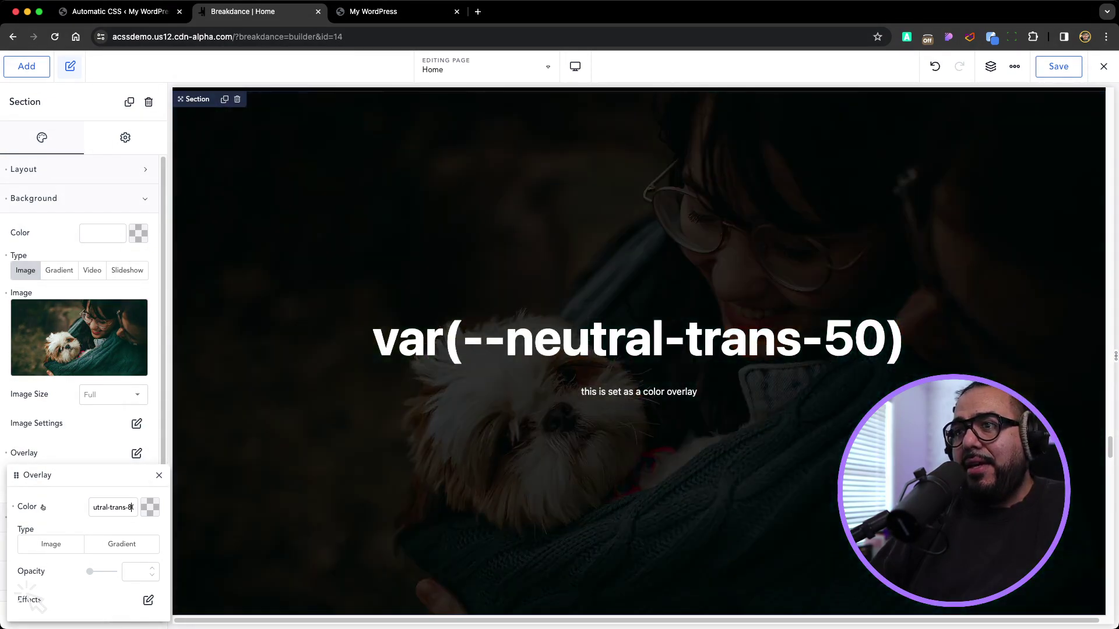
key("BackSpace")
type("9")
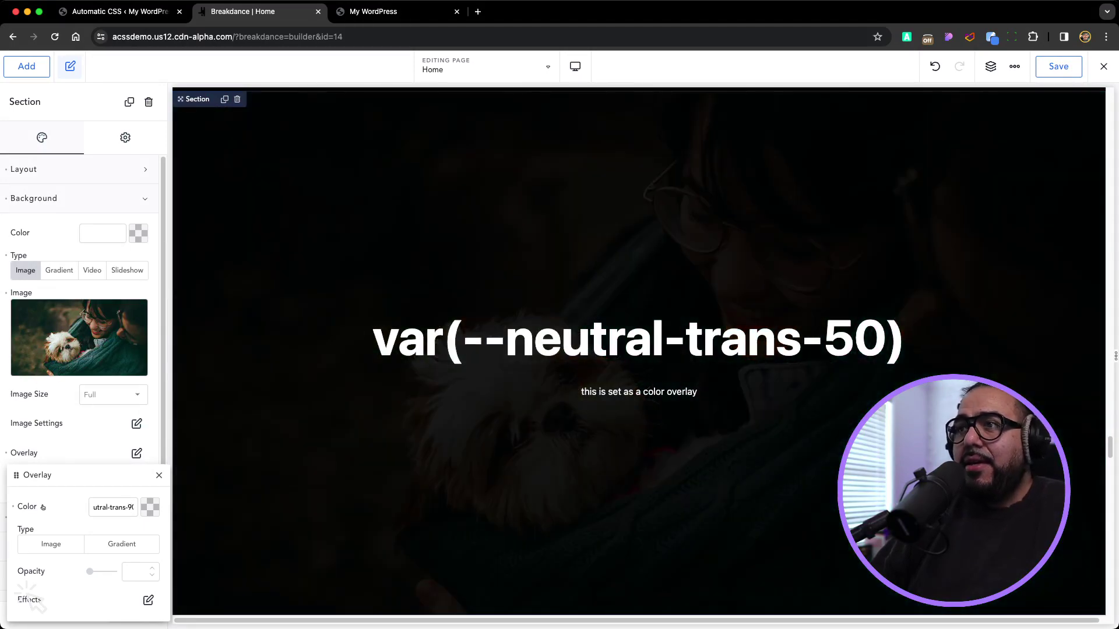
key("BackSpace")
type("5")
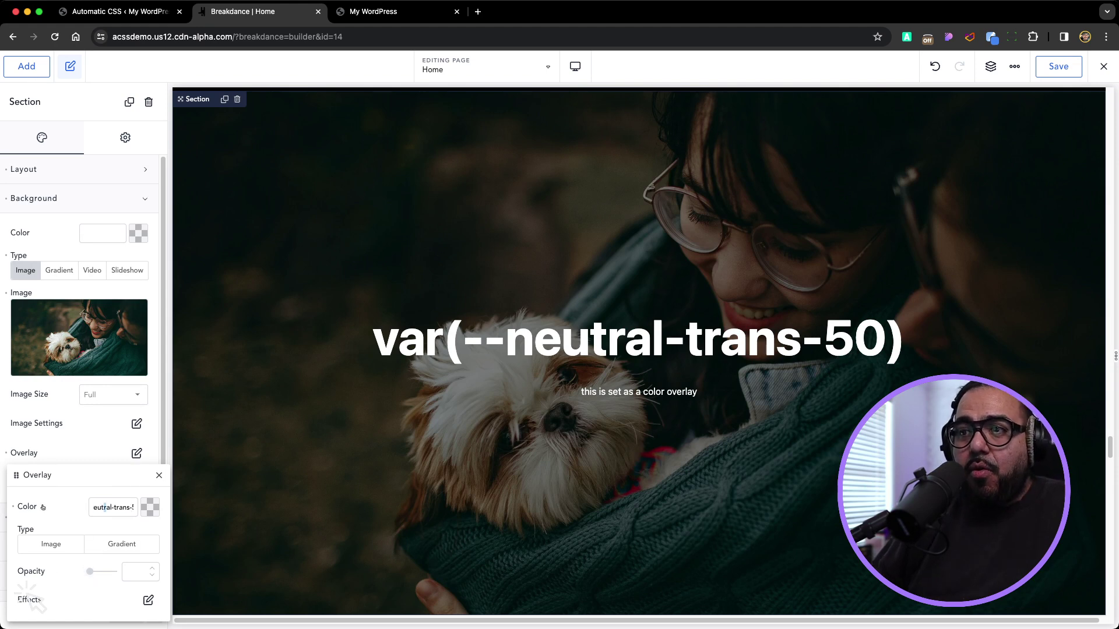
Try var(--accent-trans-50), var(--primary-trans-50) and var(--base-trans-50) as the image section's overlay color
left_click(117, 507)
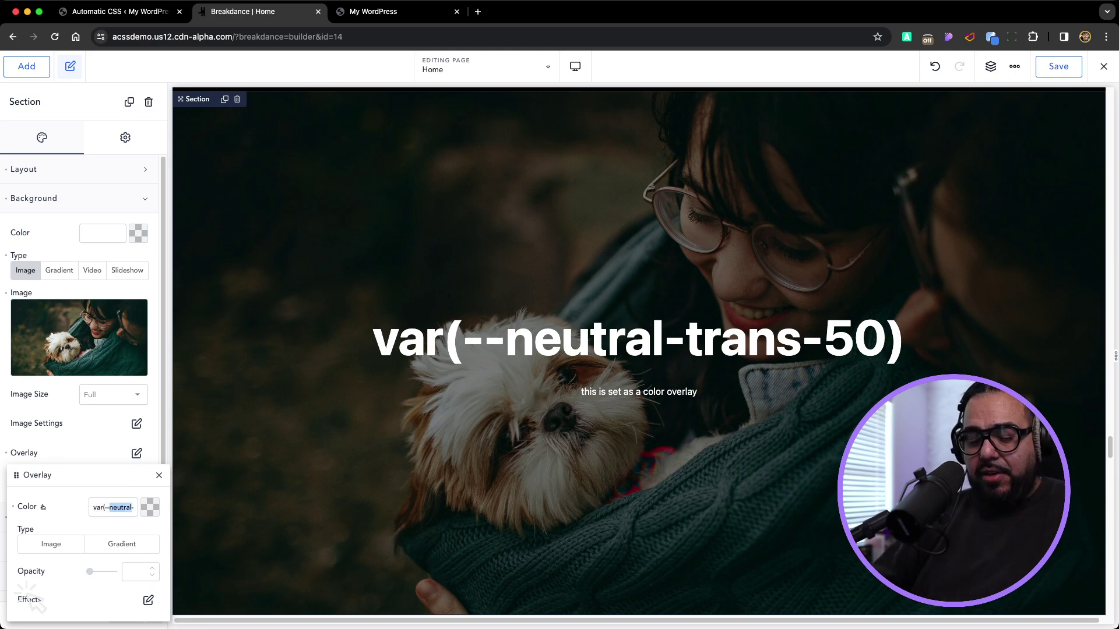
type("acce")
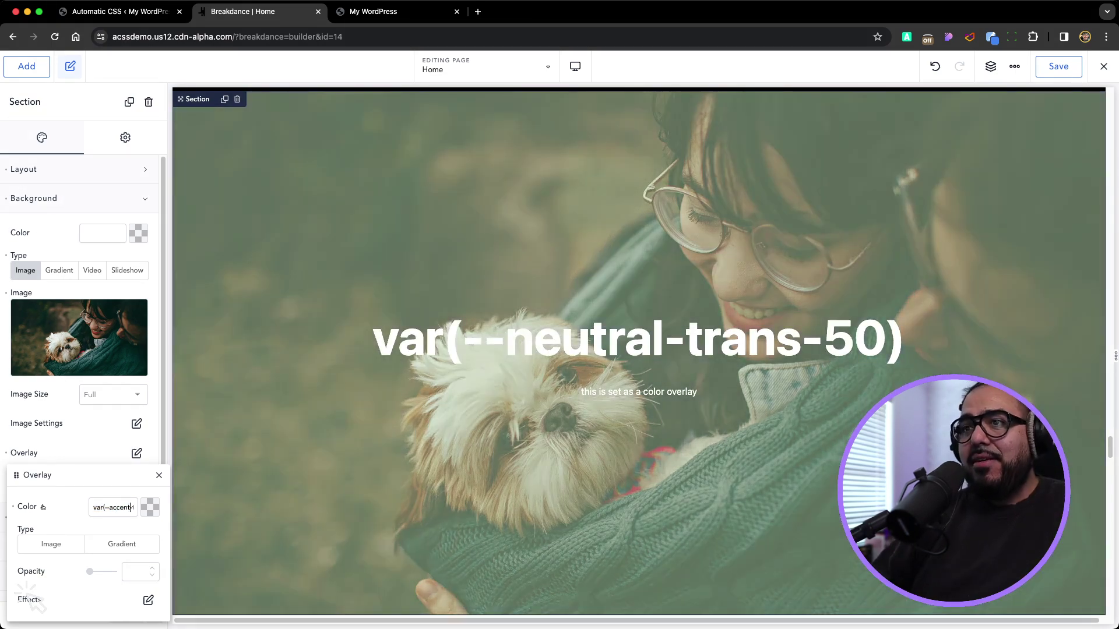
key("BackSpace")
key("BackSpace")
key("BackSpace")
key("BackSpace")
key("BackSpace")
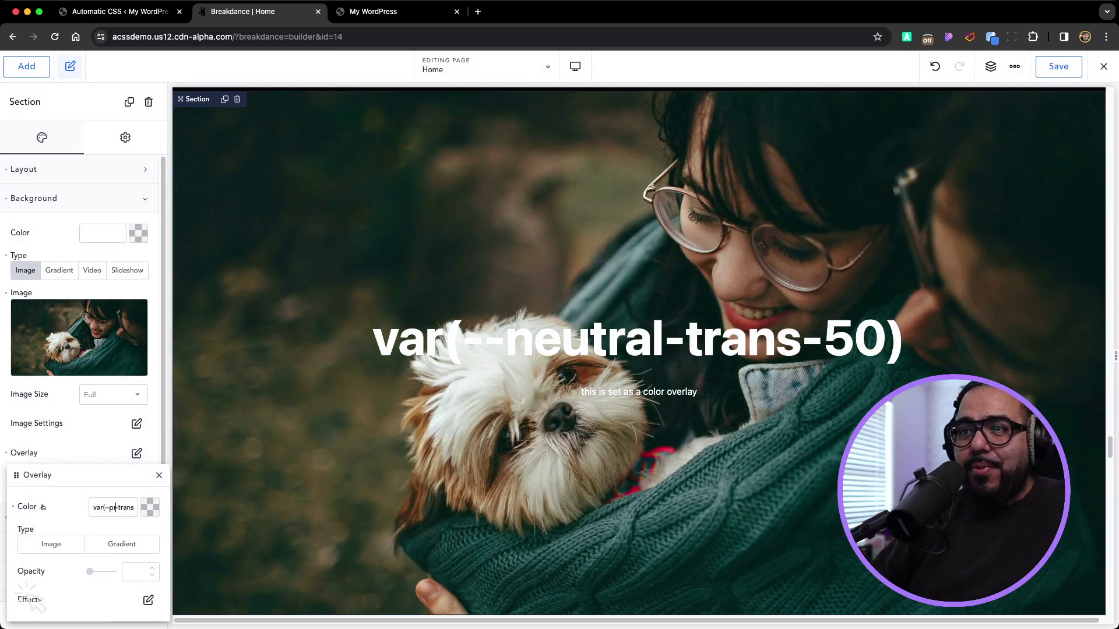
type("primary")
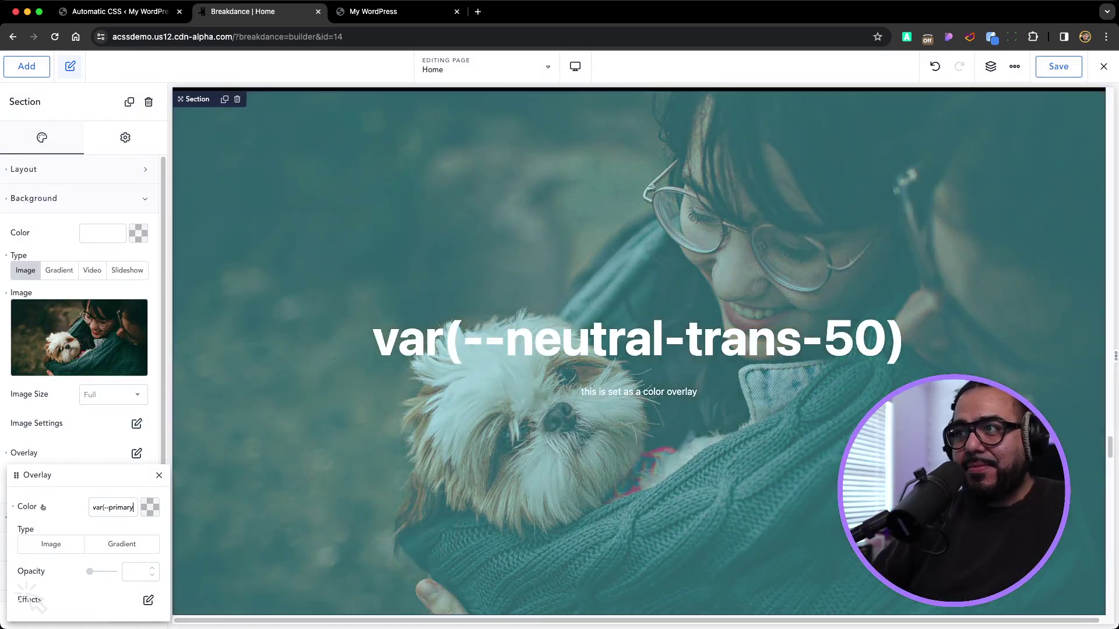
key("BackSpace")
key("BackSpace")
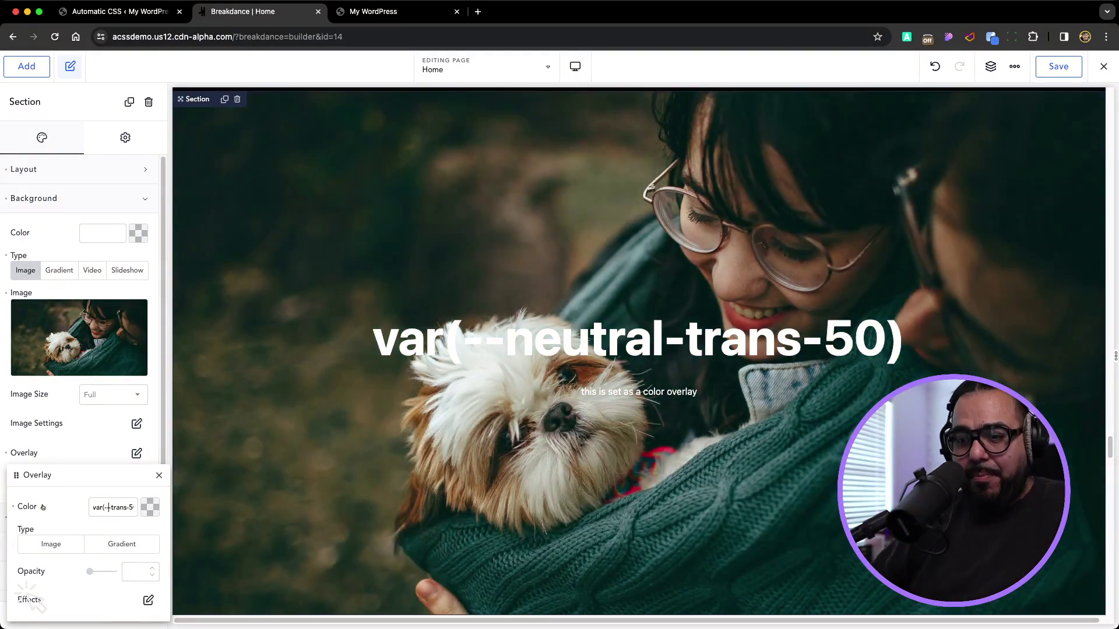
type("base-")
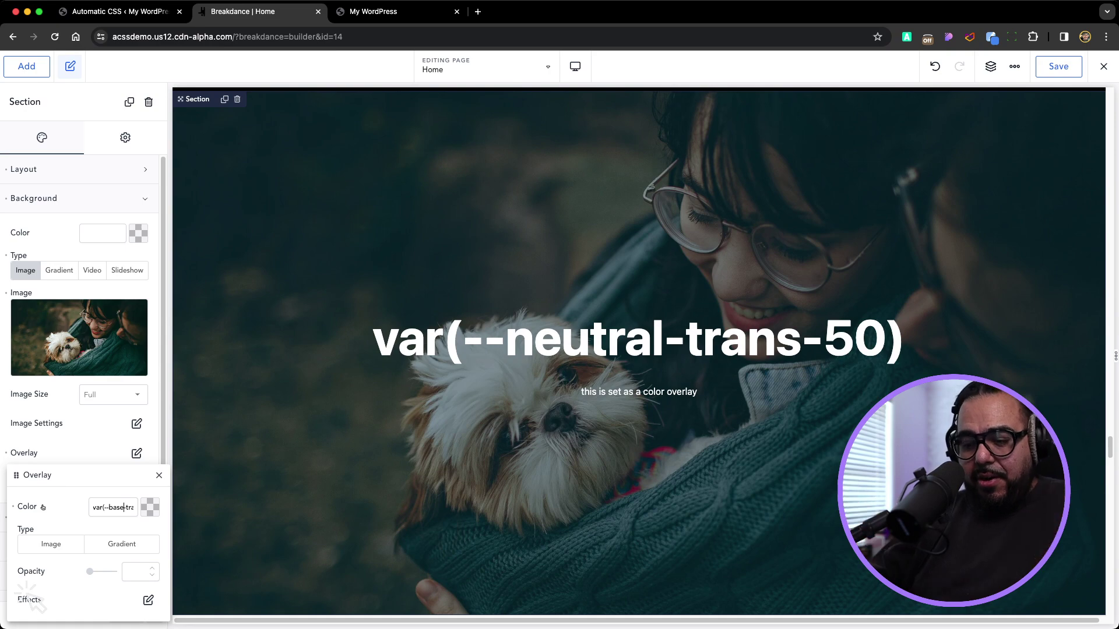
Change the image section's overlay color back to the neutral transparency variable
key("BackSpace")
key("BackSpace")
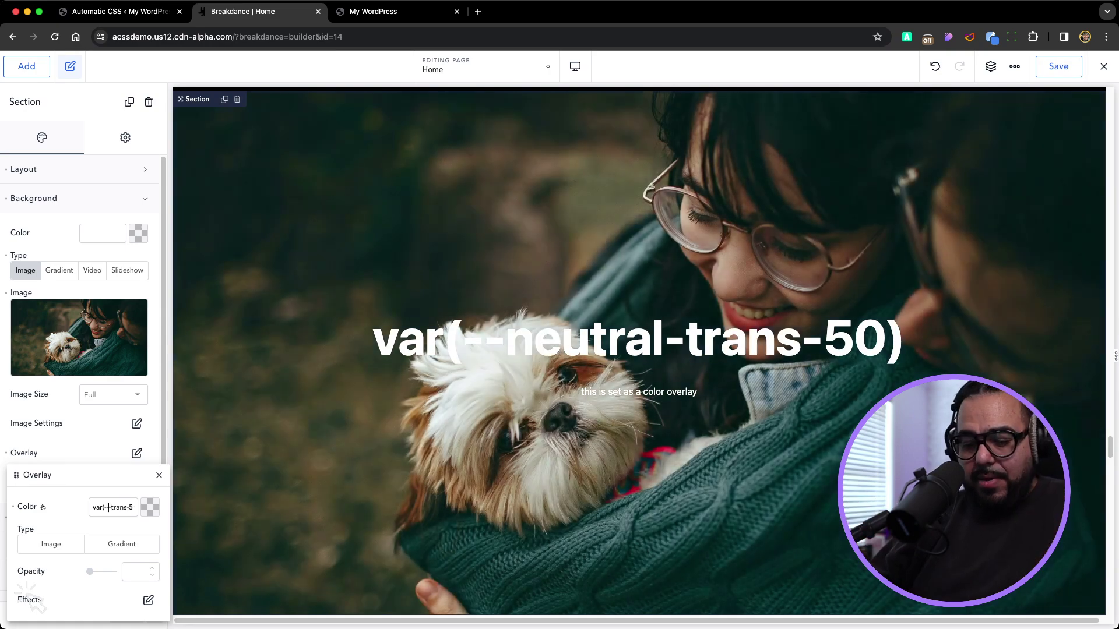
type("al")
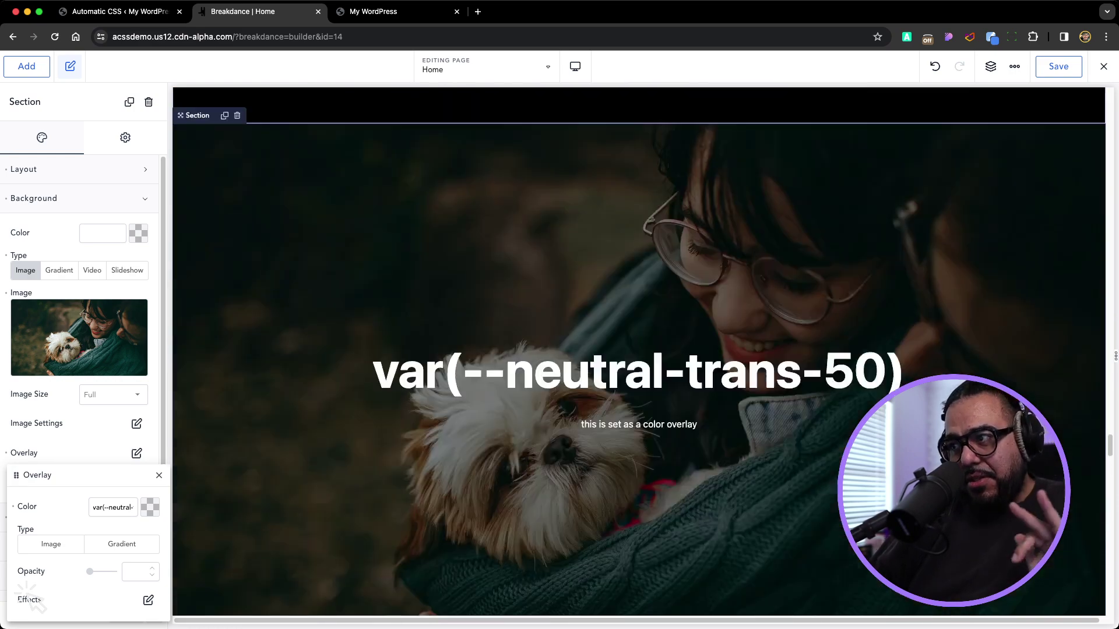
scroll(638, 352, "down", 7)
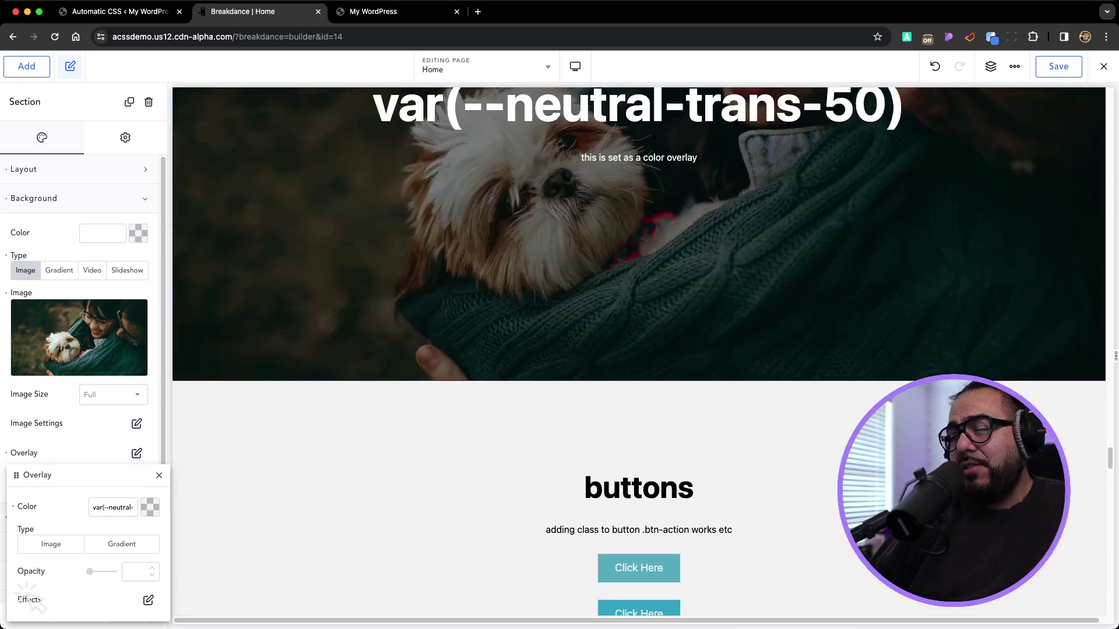
Inspect the classes assigned to the first and second buttons in the buttons section
scroll(639, 349, "down", 5)
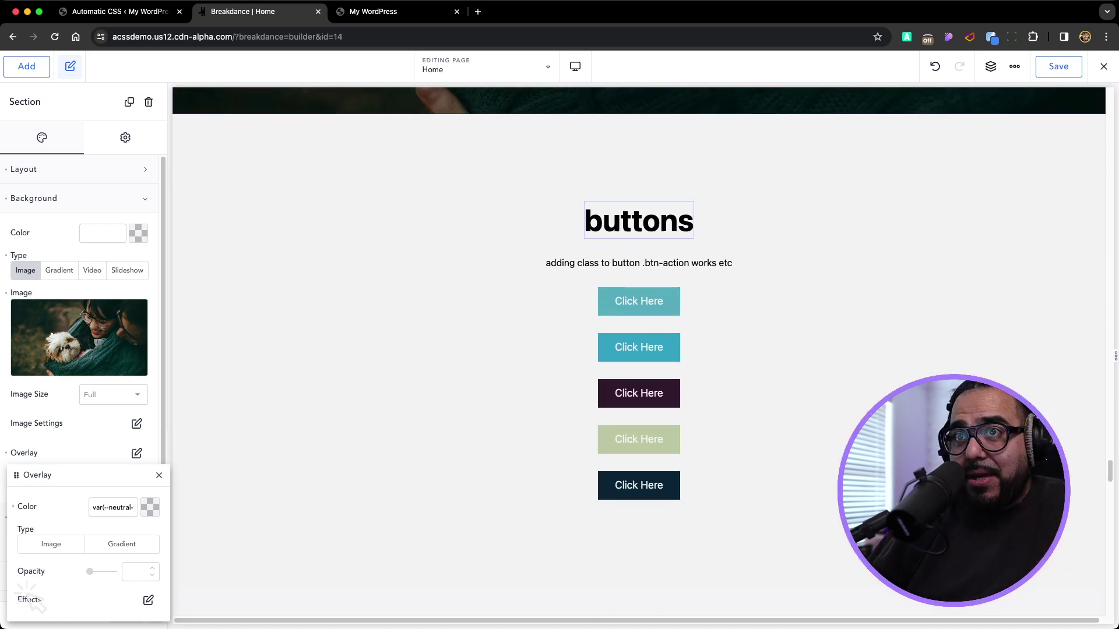
scroll(639, 351, "up", 2)
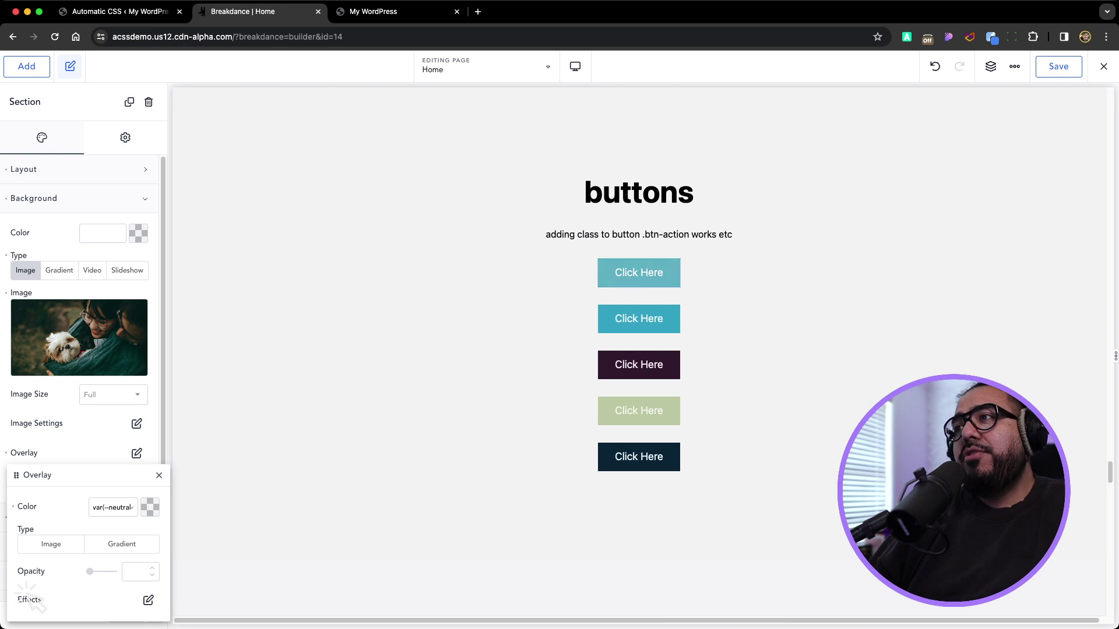
left_click(639, 272)
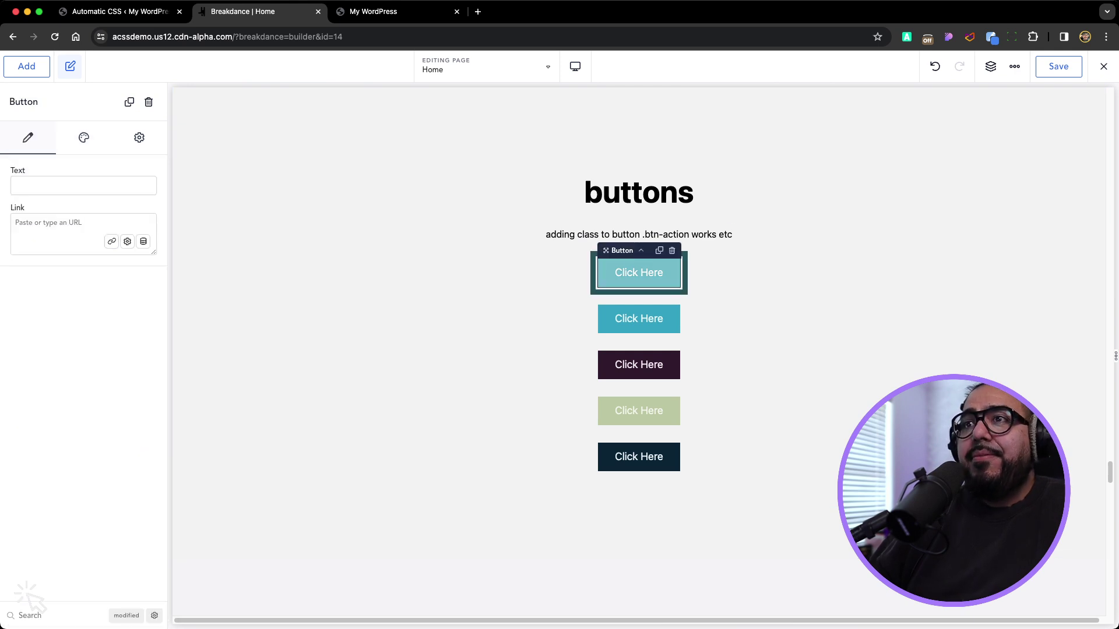
left_click(139, 137)
left_click(79, 169)
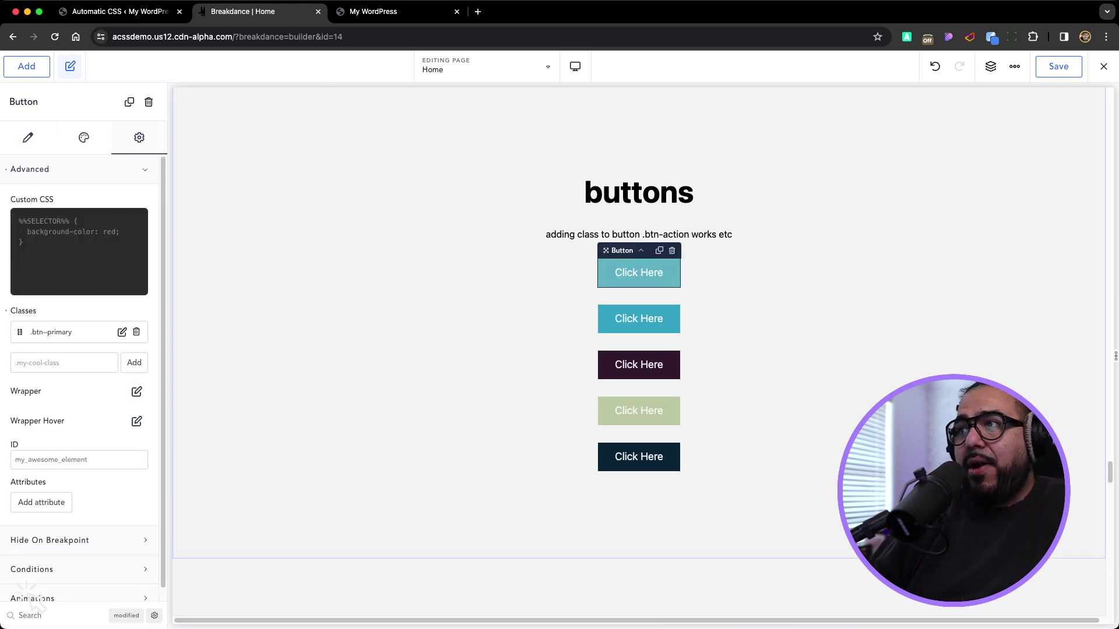
left_click(639, 319)
left_click(138, 137)
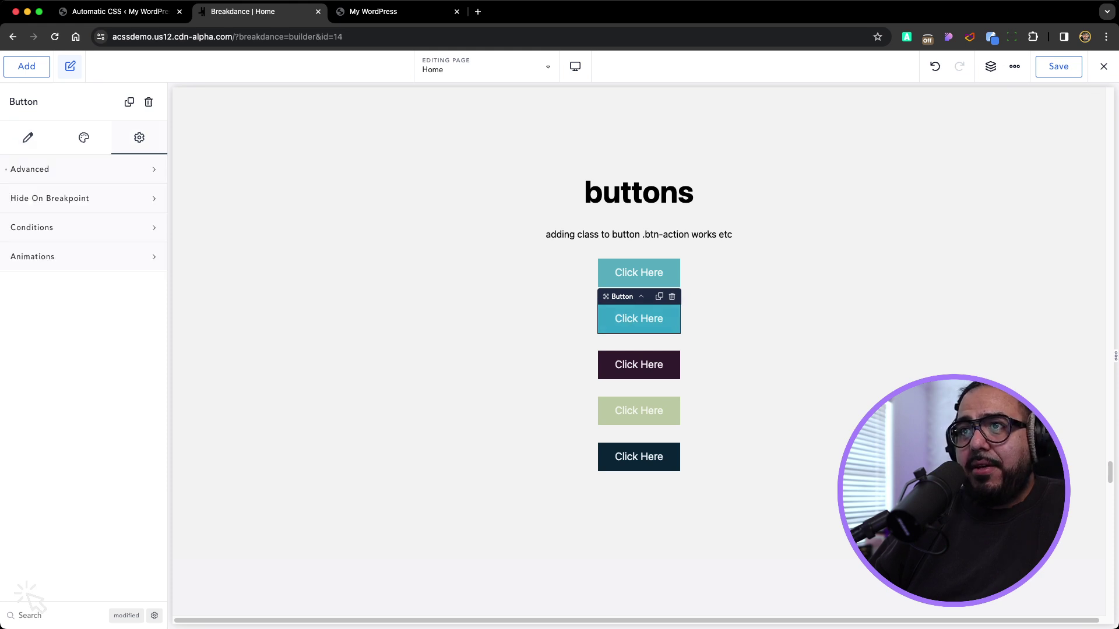
left_click(78, 169)
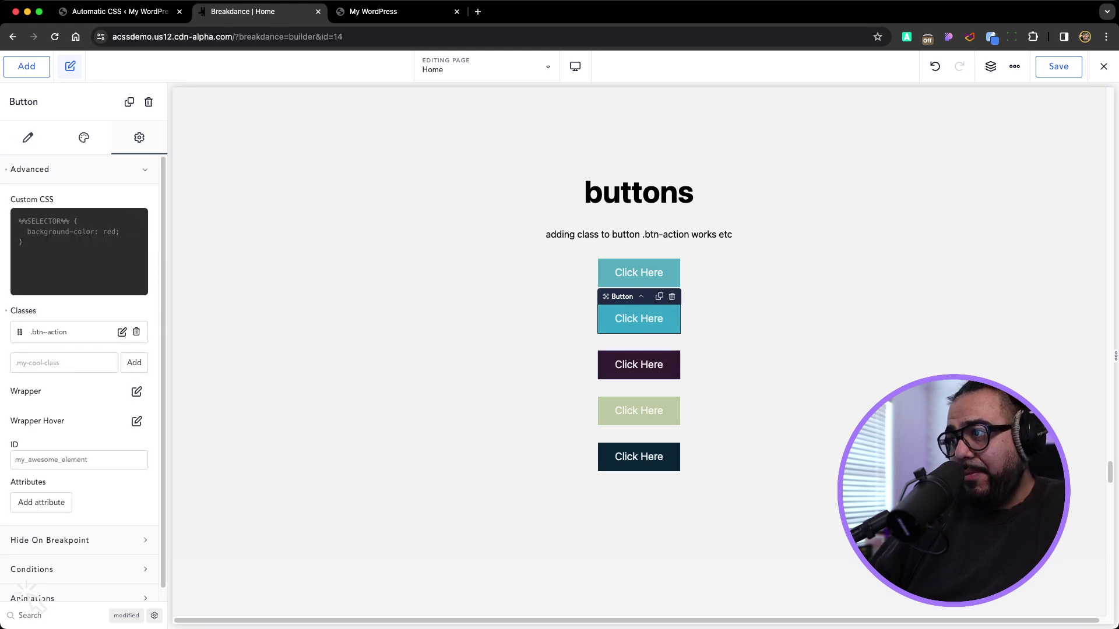
Inspect the advanced settings of the third, fourth and fifth buttons for their assigned classes
left_click(639, 364)
left_click(138, 138)
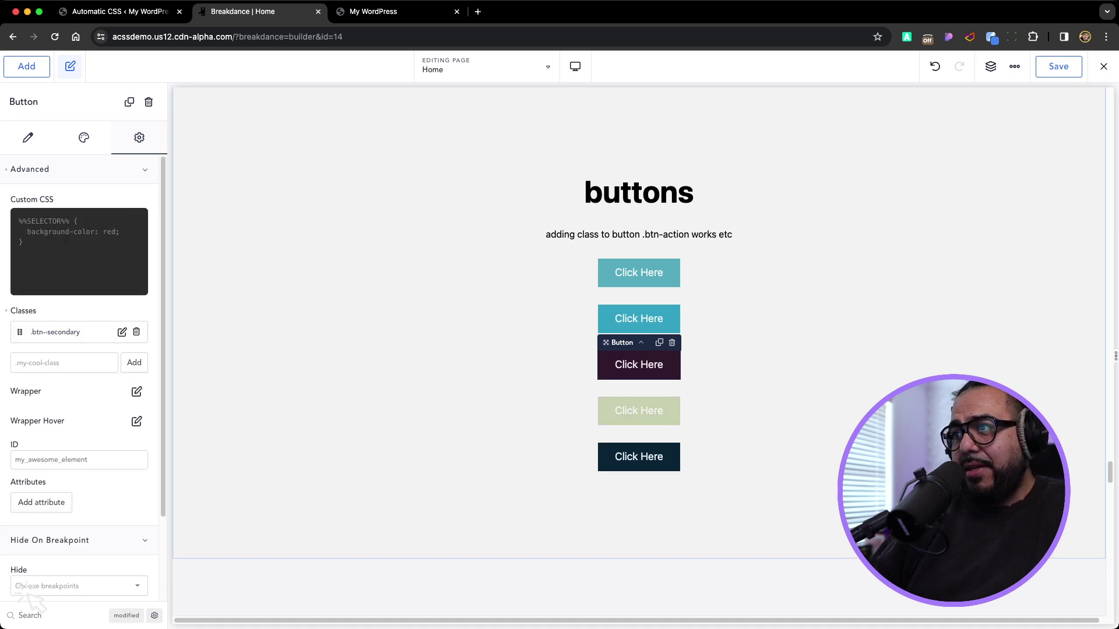
left_click(638, 411)
left_click(139, 137)
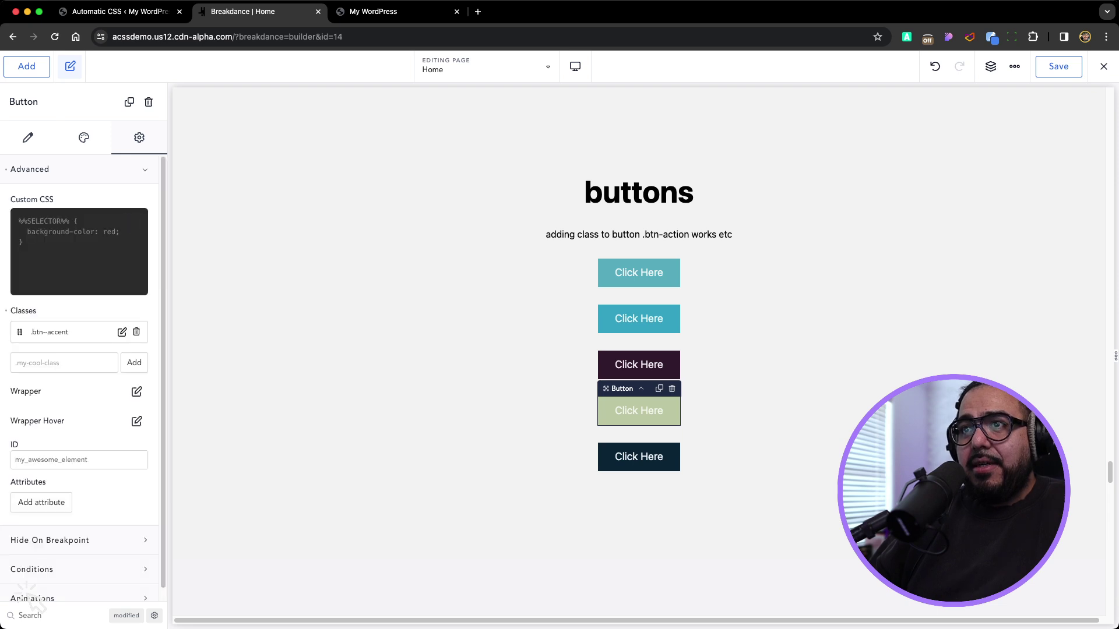
left_click(639, 457)
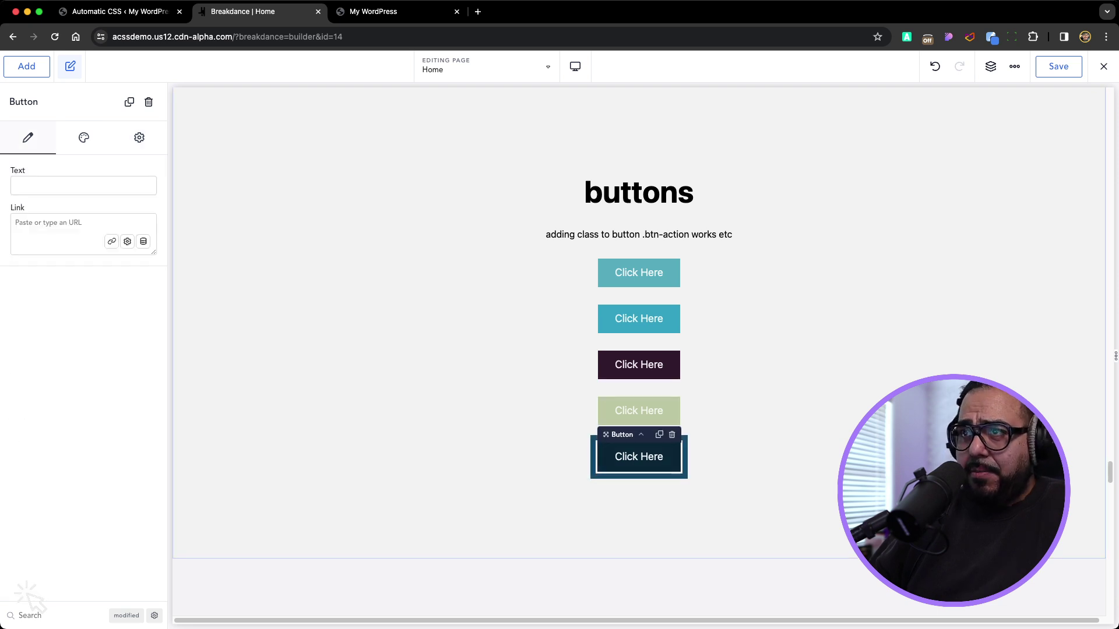
left_click(139, 137)
left_click(78, 169)
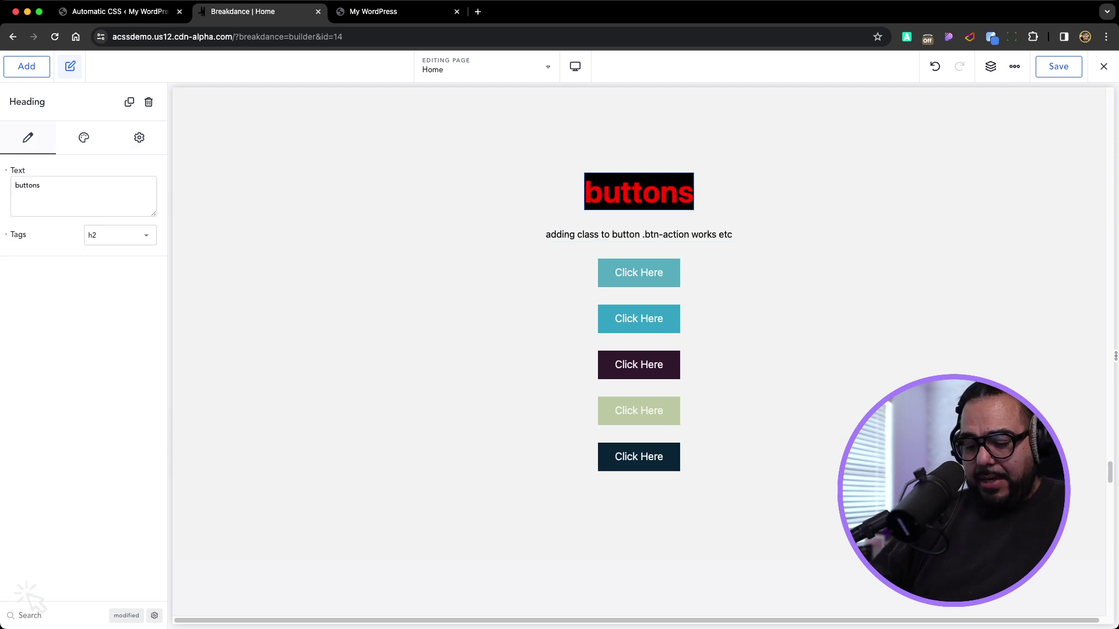
Replace the buttons section's heading text with ".btn-action" and recheck the class on the second button
type("btn")
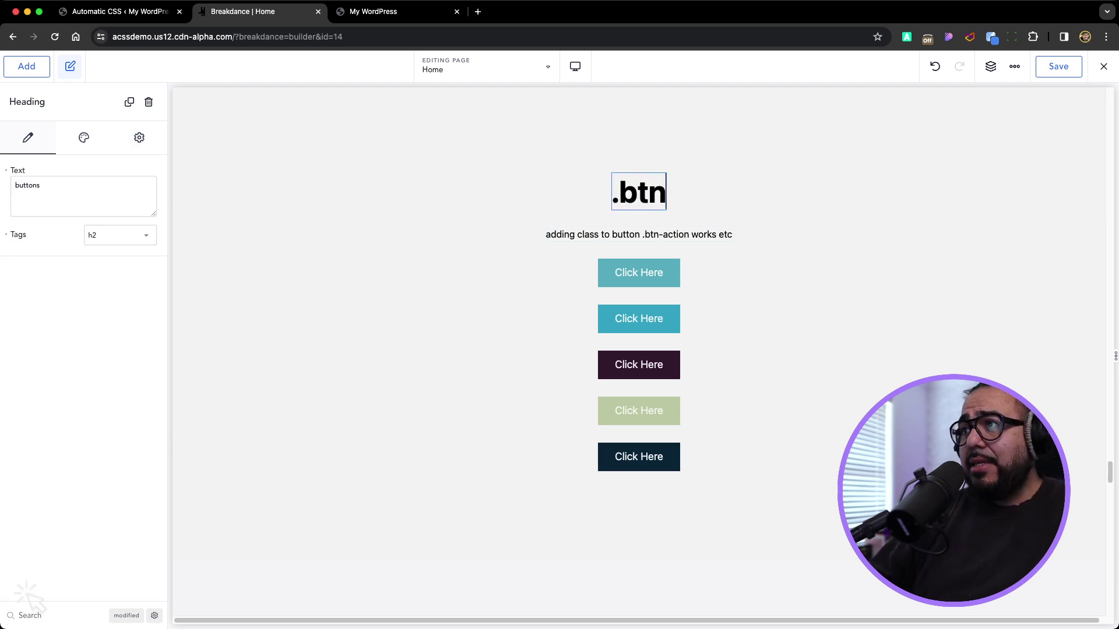
type("-action")
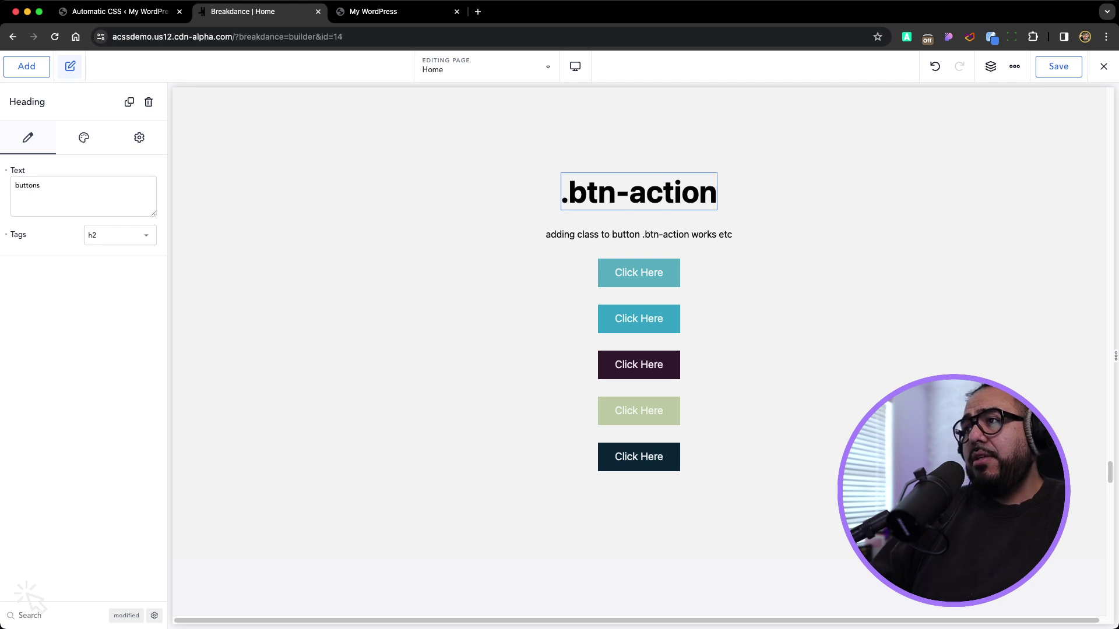
left_click(638, 319)
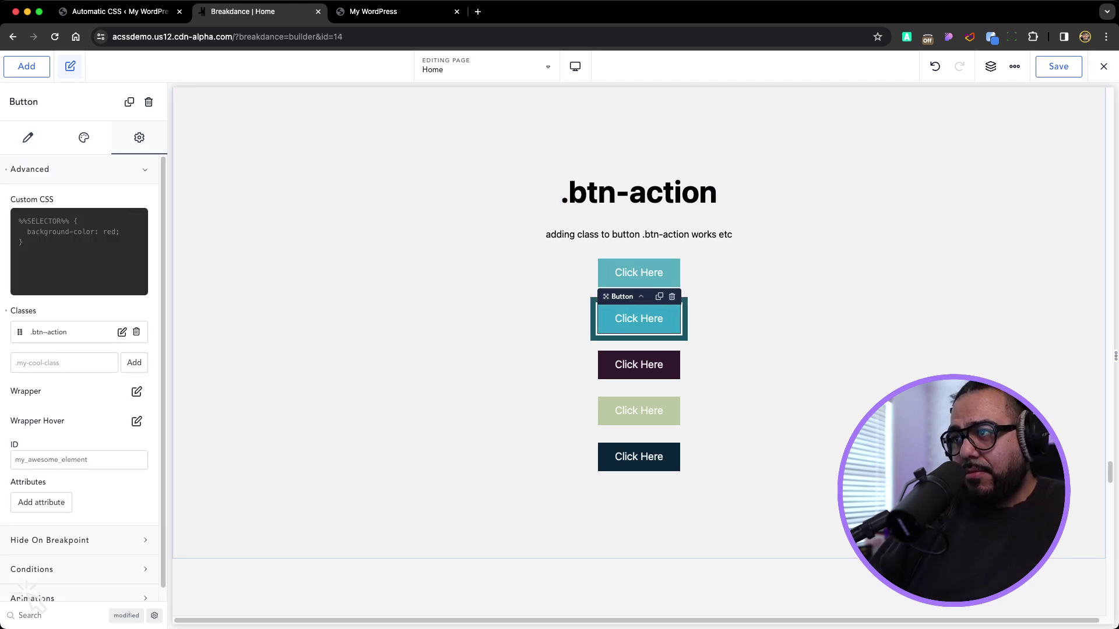
left_click(495, 251)
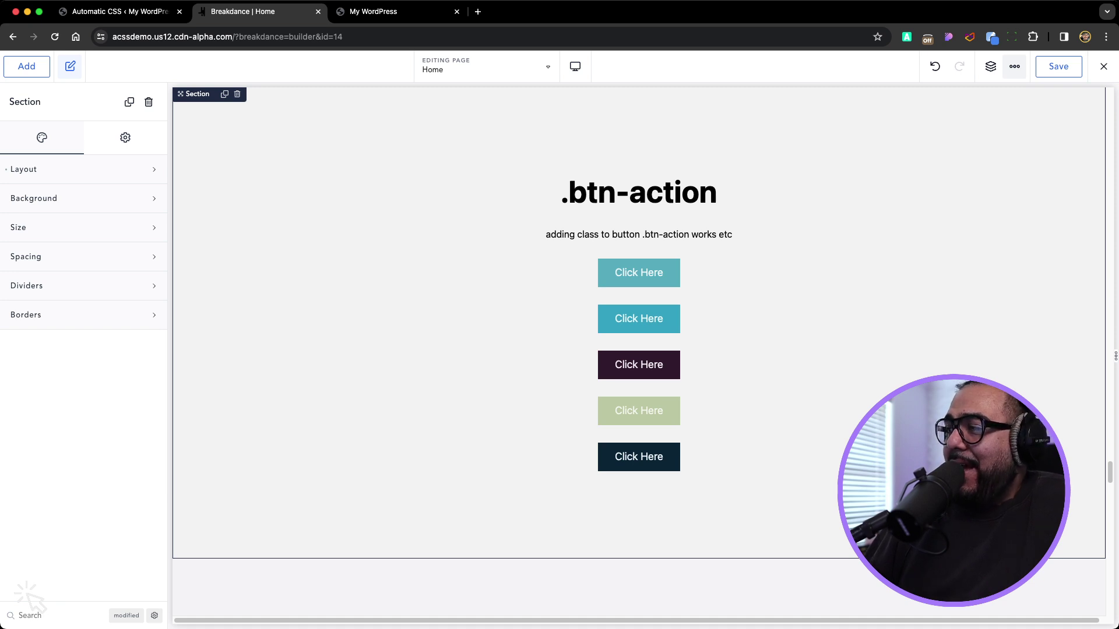
Open the global color settings and review the variables for Brand, Text, Headings, Links and Background
left_click(1014, 66)
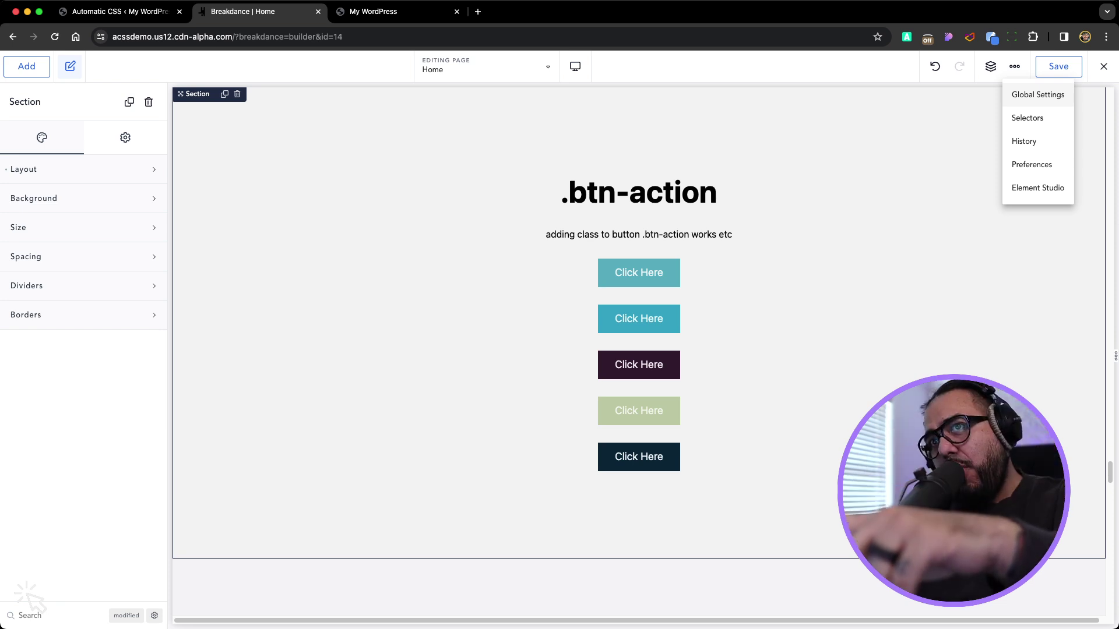
left_click(1037, 94)
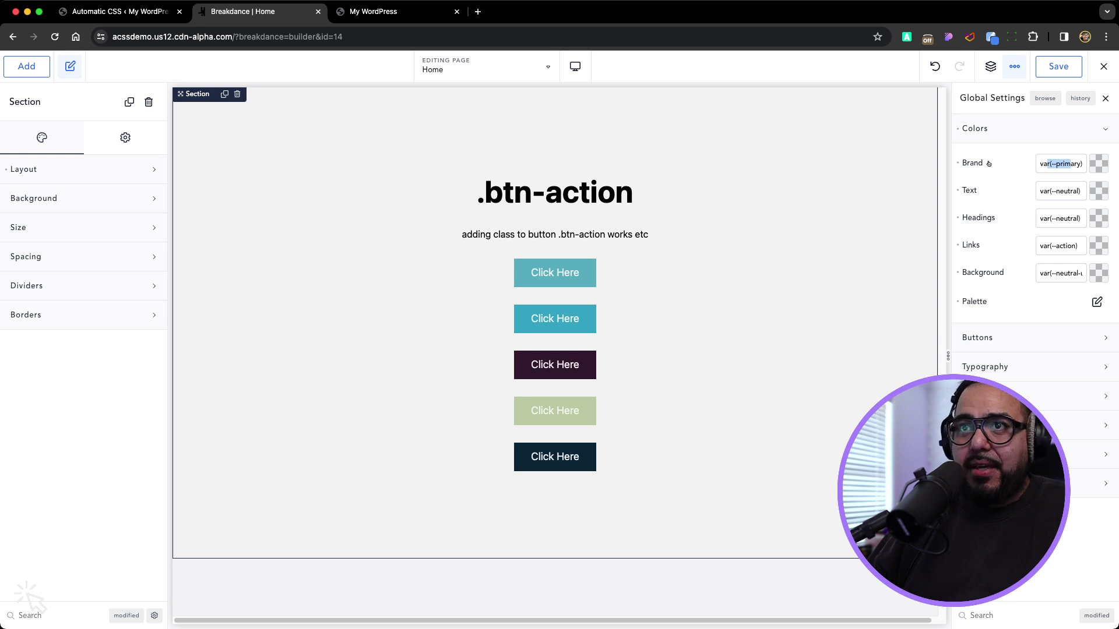
left_click(1047, 163)
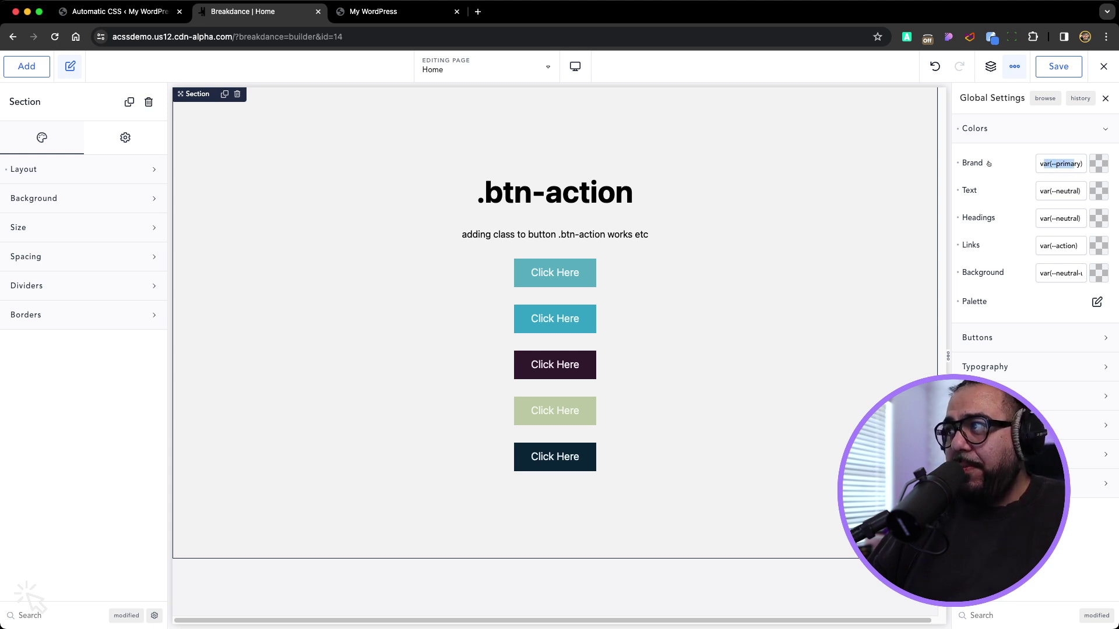
double_click(1061, 190)
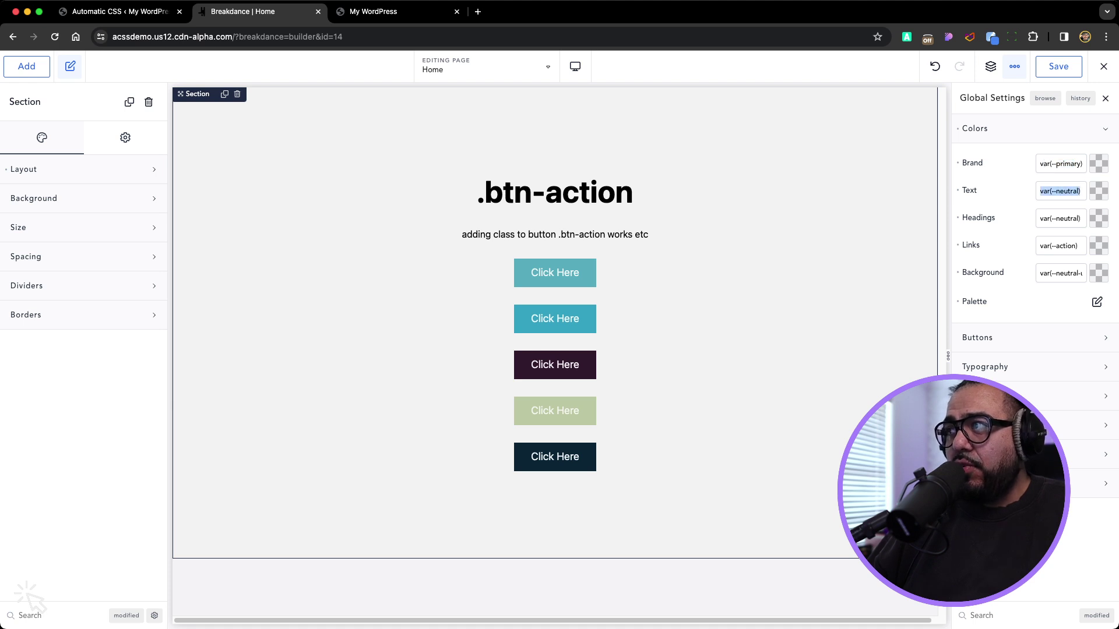
double_click(1068, 218)
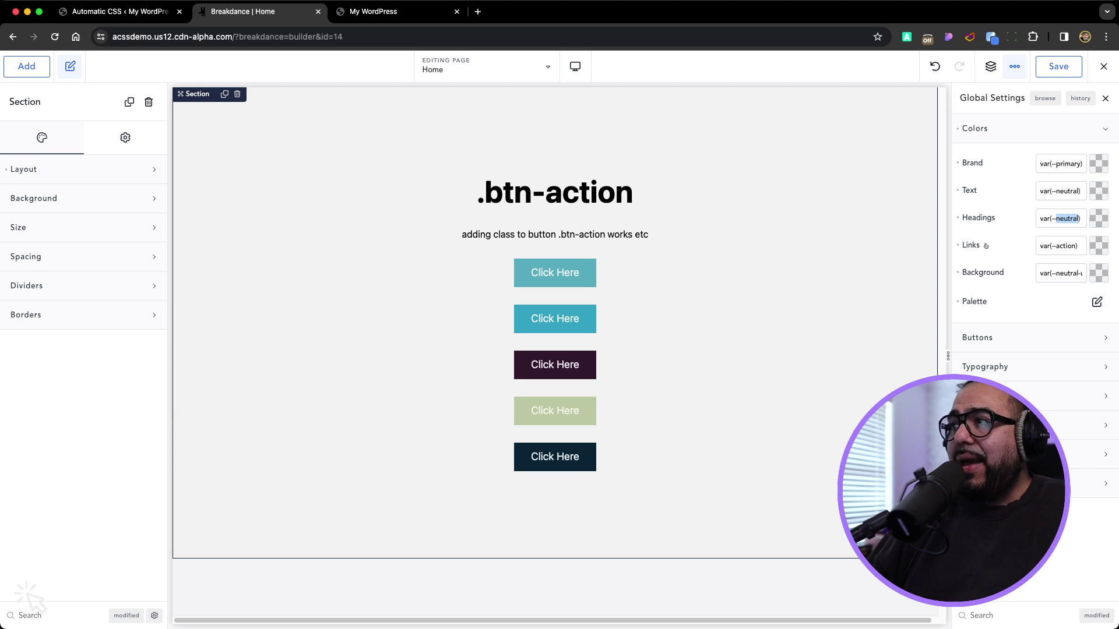
left_click(1062, 246)
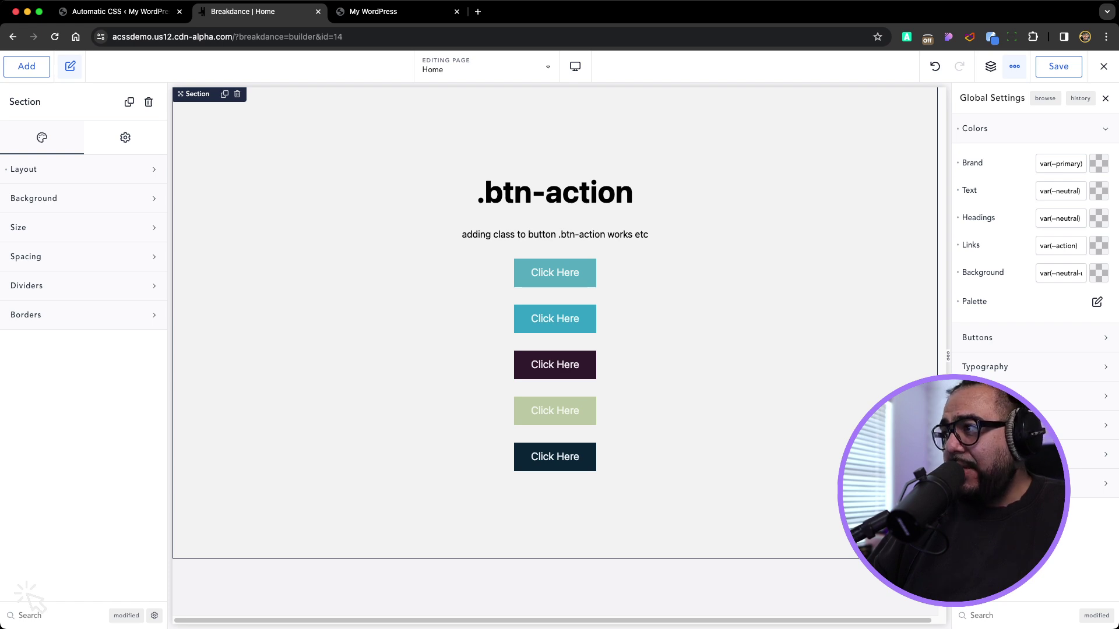
triple_click(1060, 273)
Compare the global background variable with the --neutral-ultra-light swatch in the neutral color section
scroll(554, 351, "up", 20)
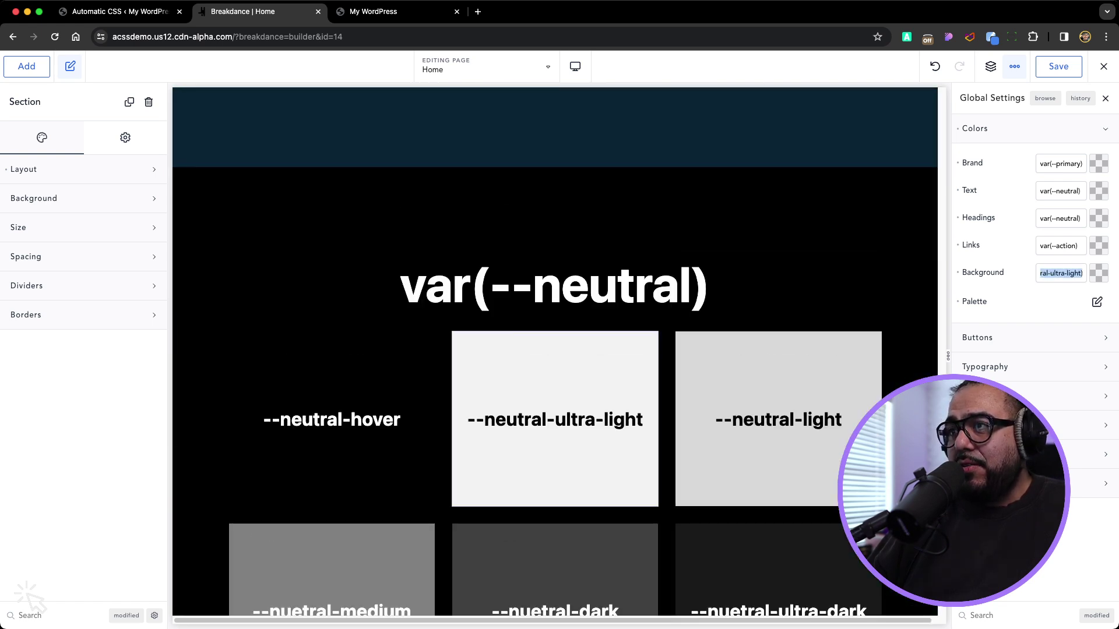
left_click(555, 369)
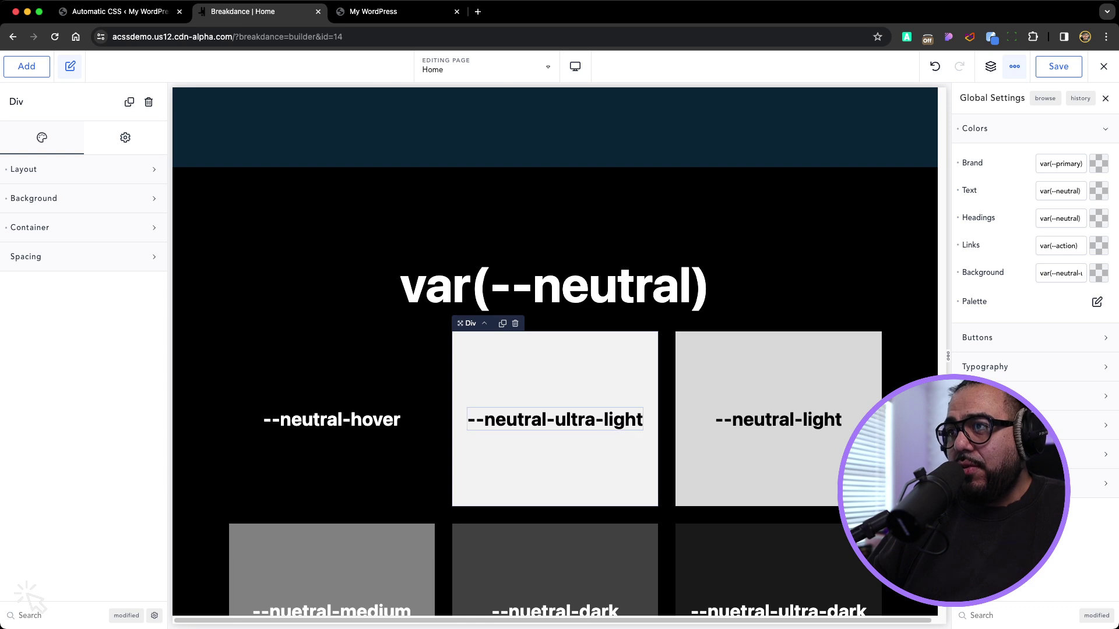
scroll(555, 352, "down", 15)
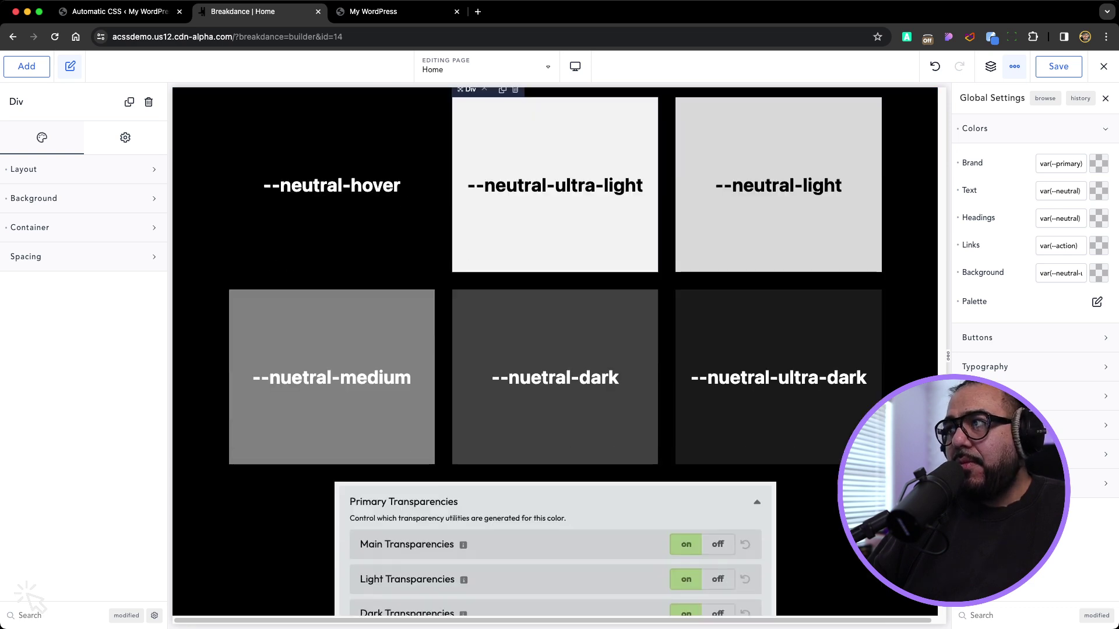
Examine the smart spacing section's rich text sample and the Typography Spacing settings image below it
scroll(555, 353, "down", 10)
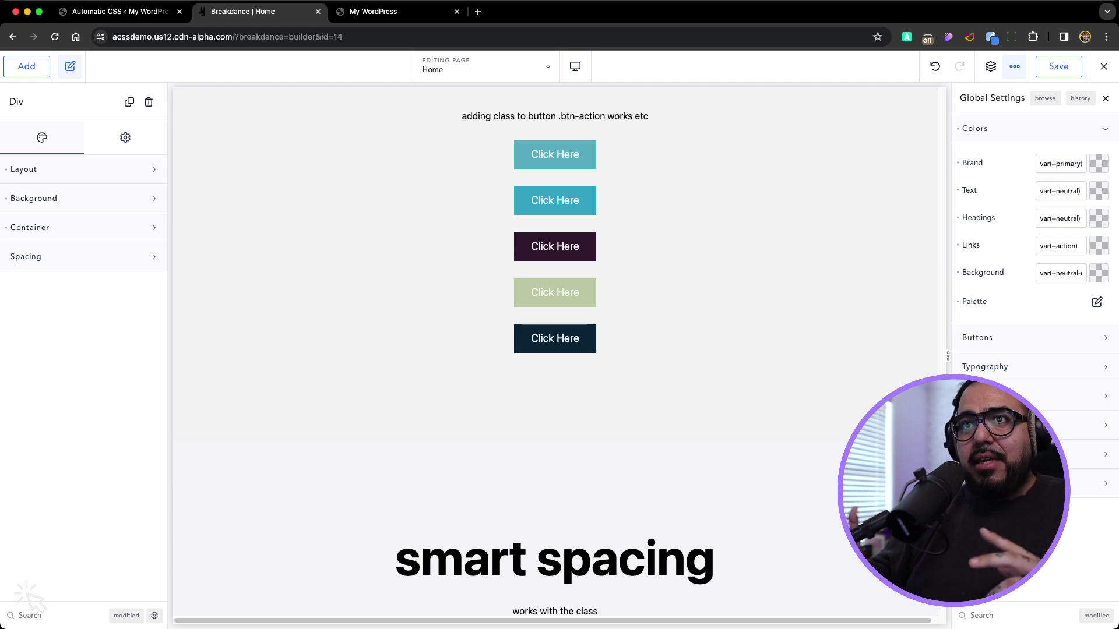
scroll(445, 219, "down", 6)
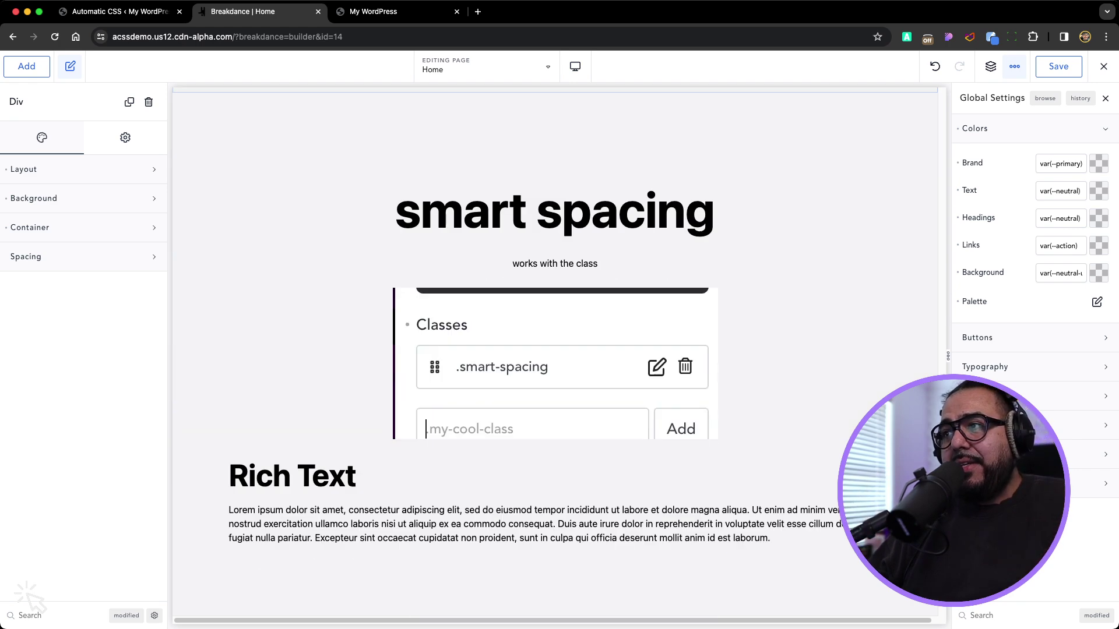
scroll(554, 349, "down", 1)
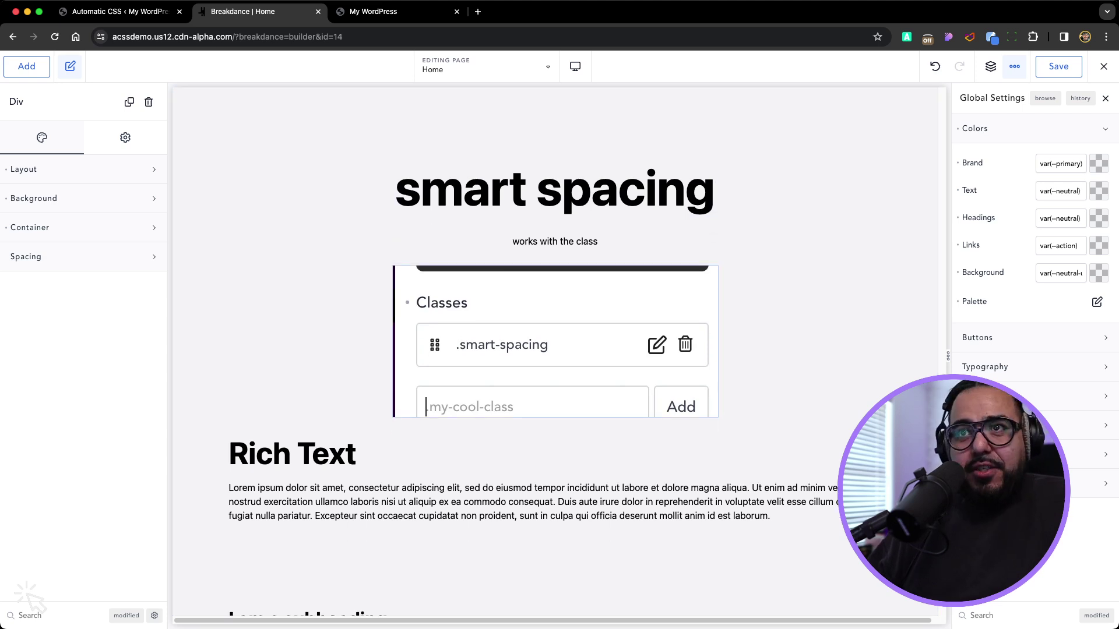
scroll(554, 350, "down", 10)
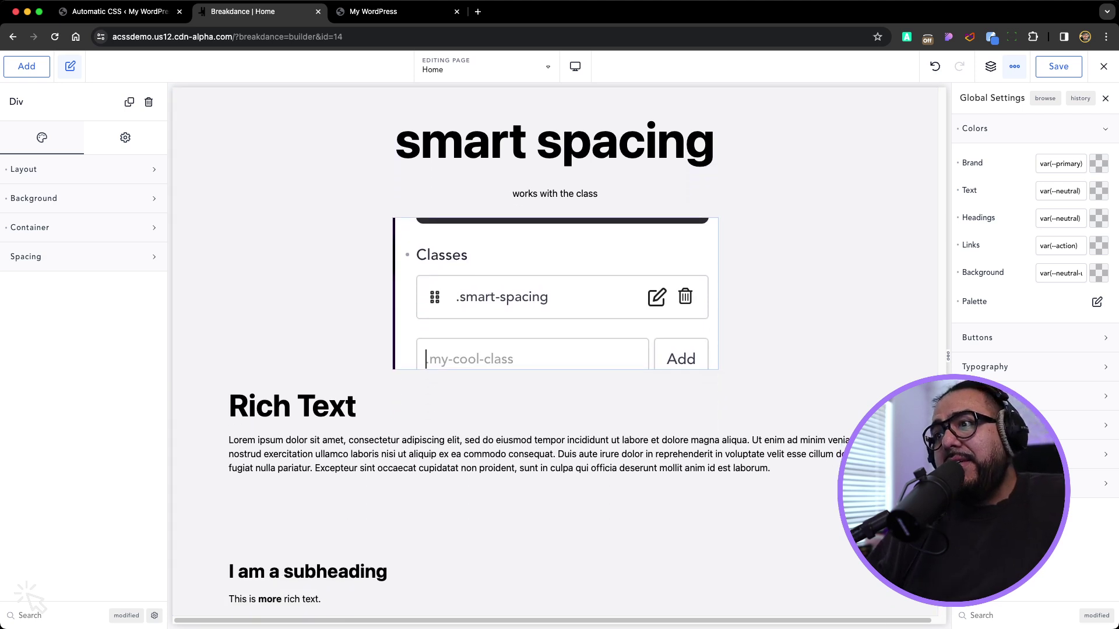
scroll(553, 350, "up", 4)
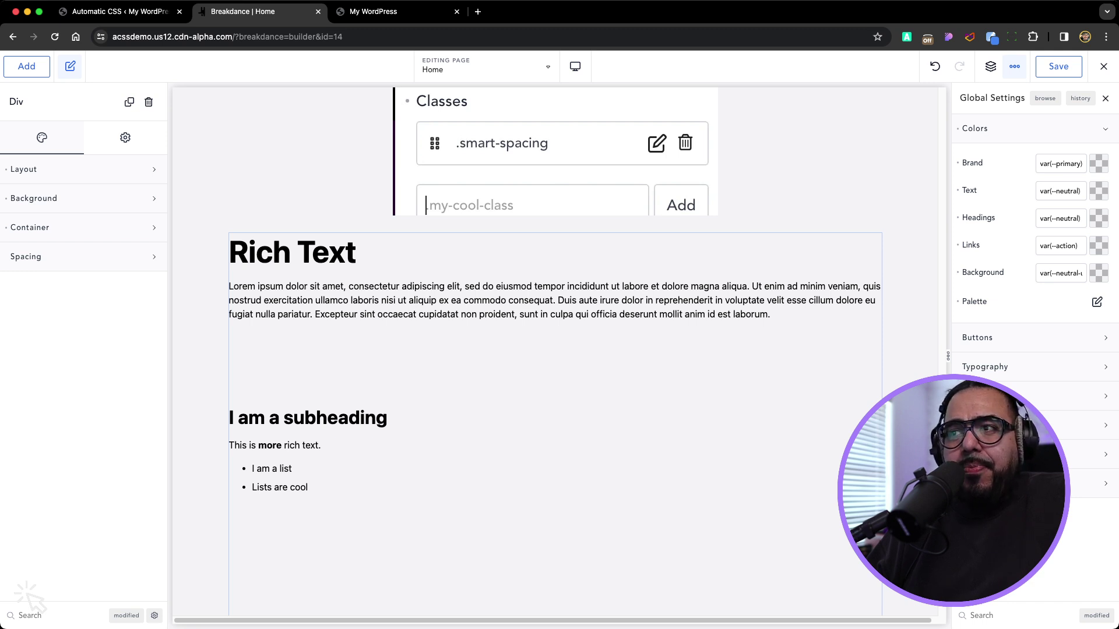
scroll(554, 351, "down", 2)
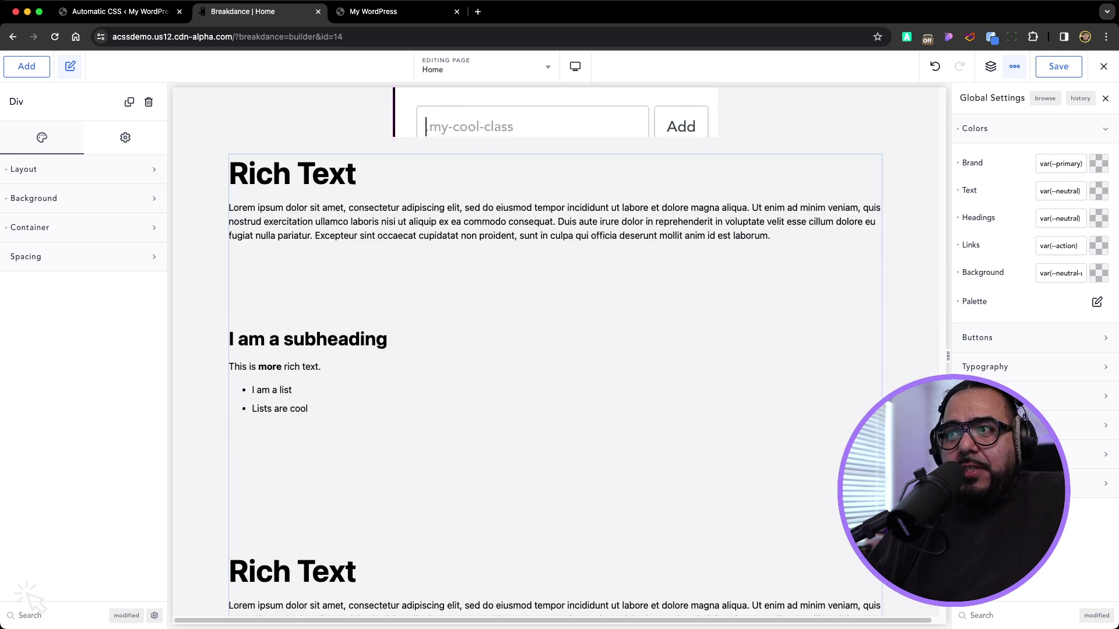
scroll(554, 350, "down", 10)
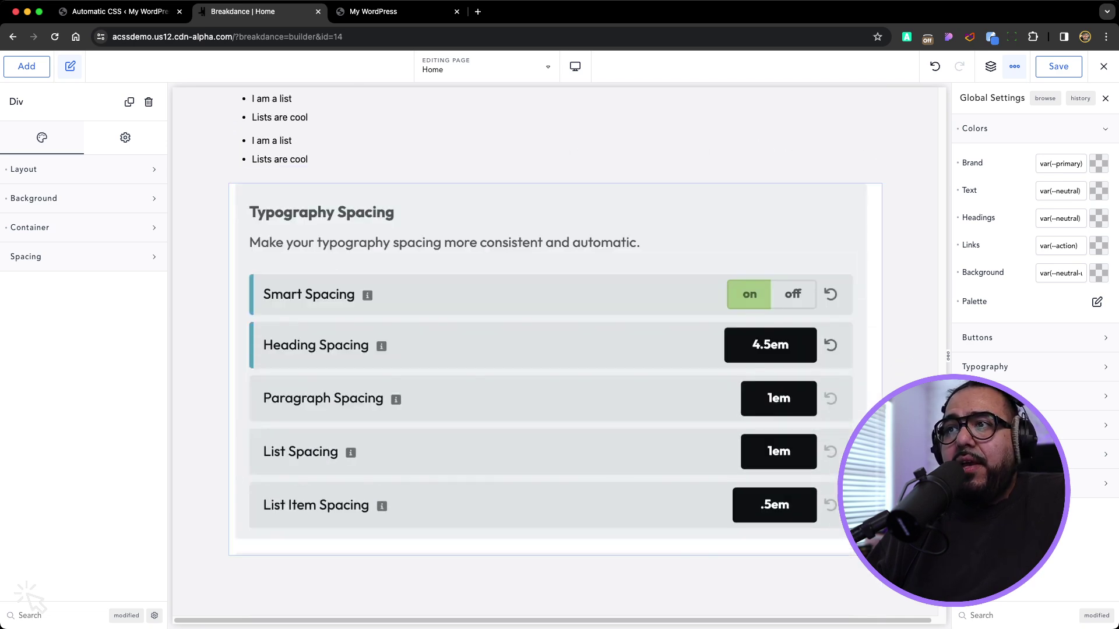
scroll(554, 349, "up", 10)
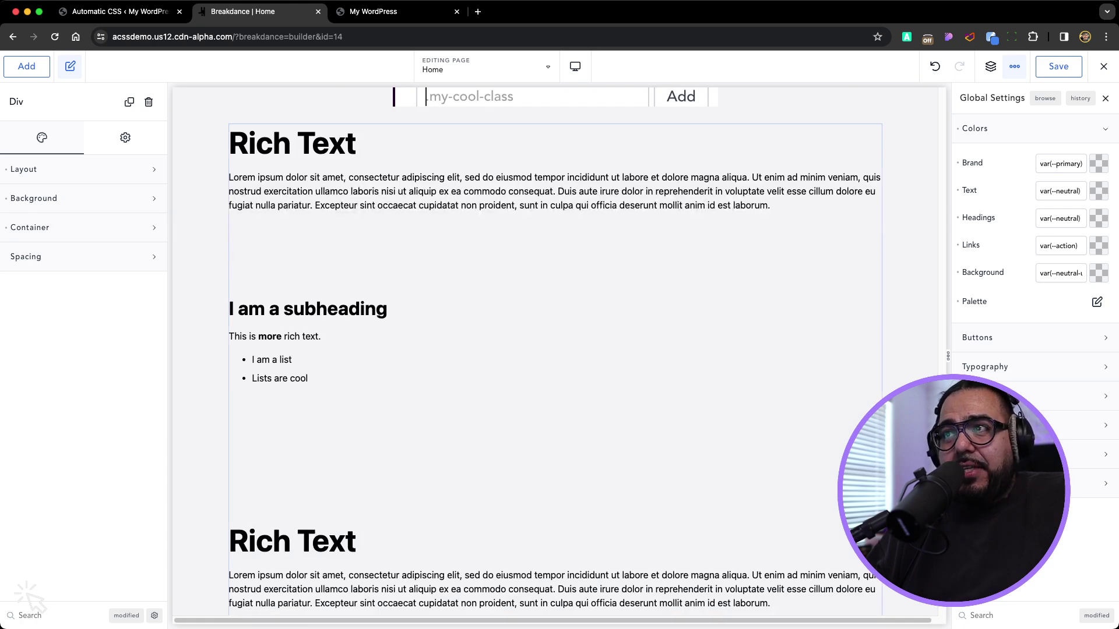
Inspect the smart spacing section's rich text element and class image, and view the .breakout-full example
scroll(555, 350, "up", 4)
left_click(554, 432)
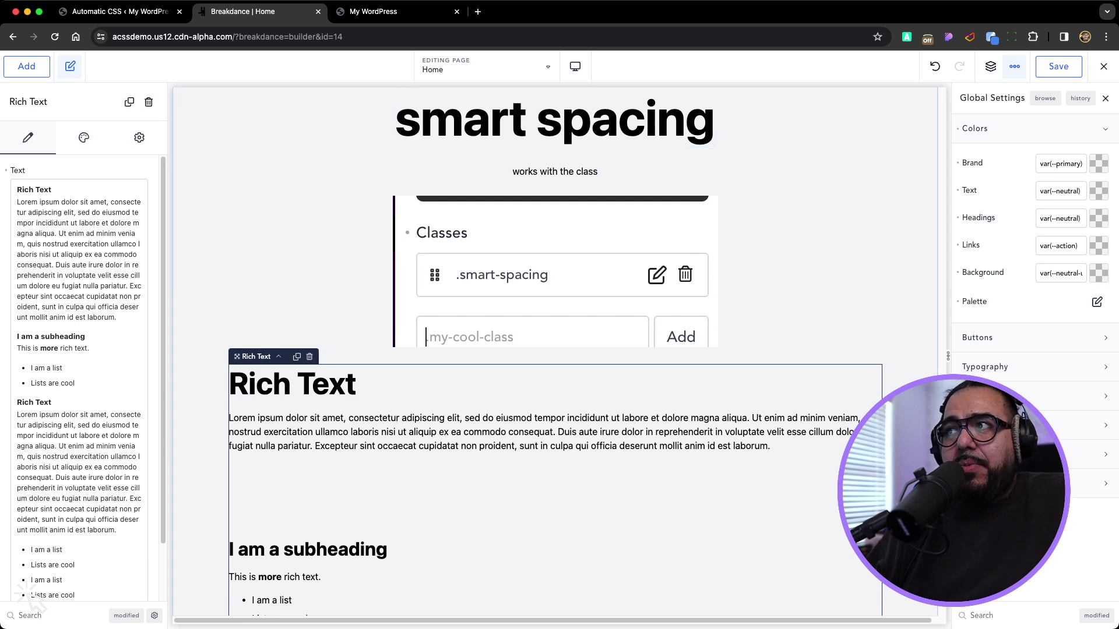
scroll(554, 349, "down", 2)
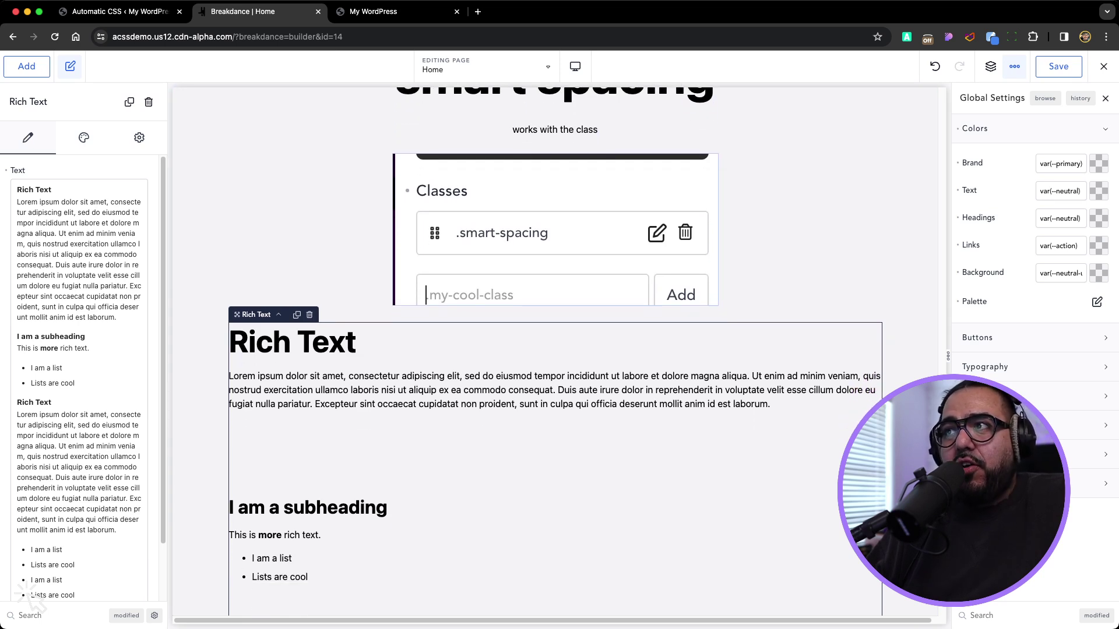
left_click(554, 230)
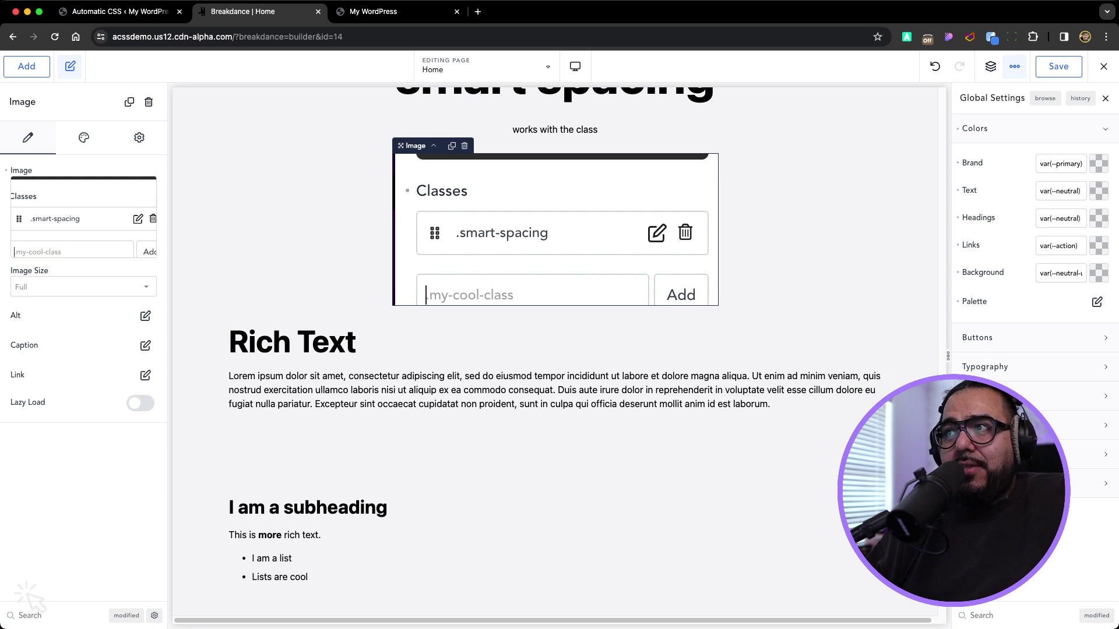
scroll(553, 350, "down", 20)
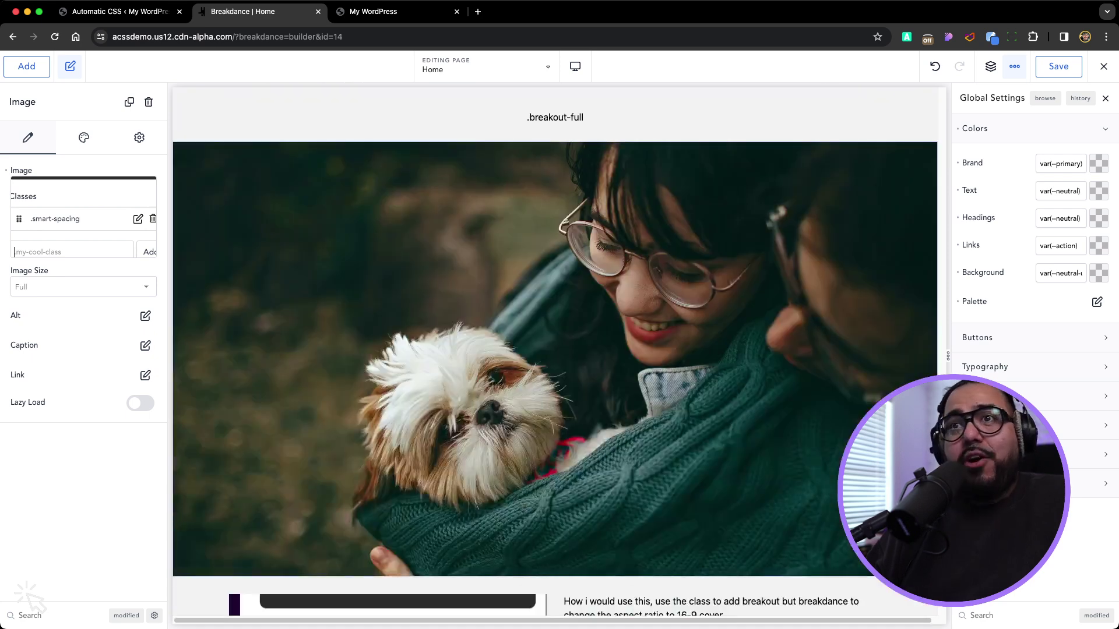
Remove the .breakout--full class from the large image in the breakout section
scroll(555, 378, "up", 3)
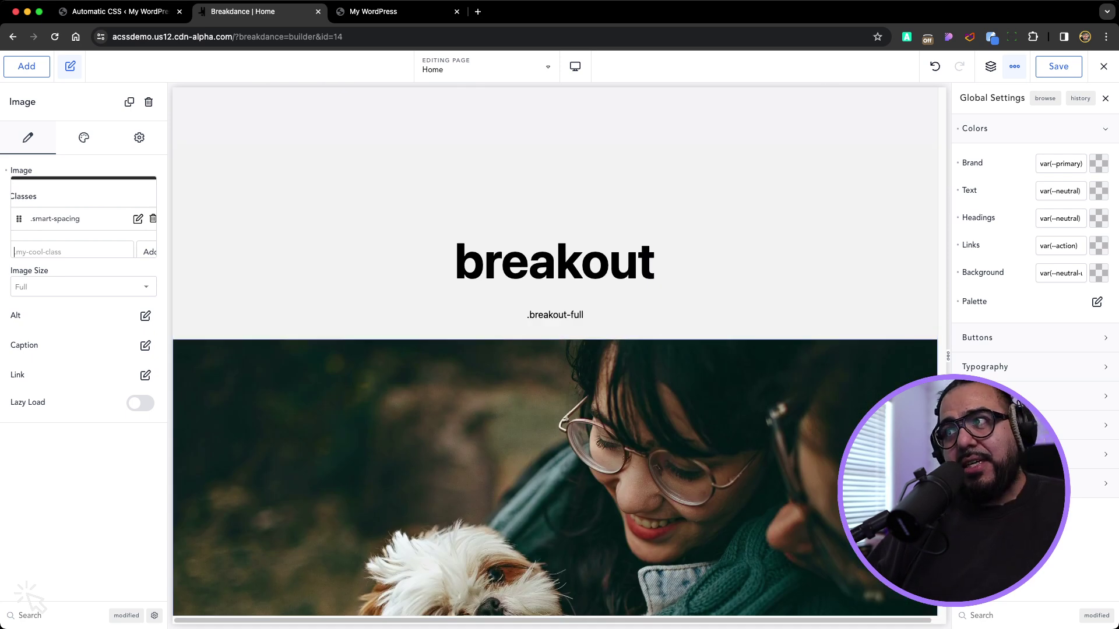
scroll(555, 350, "down", 4)
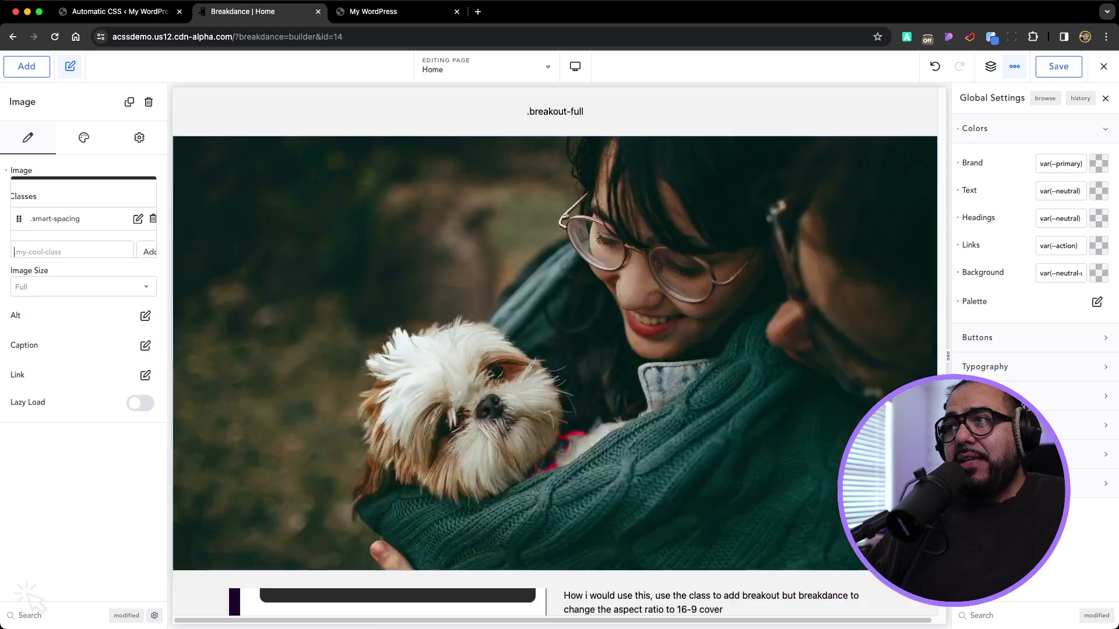
left_click(554, 353)
left_click(140, 138)
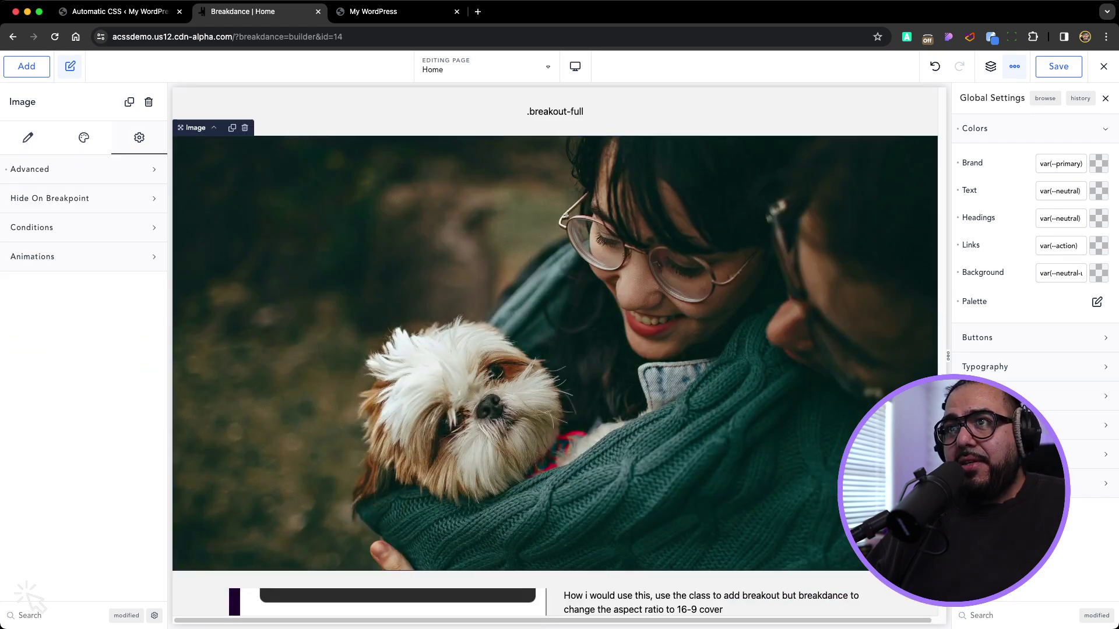
left_click(82, 169)
left_click(137, 332)
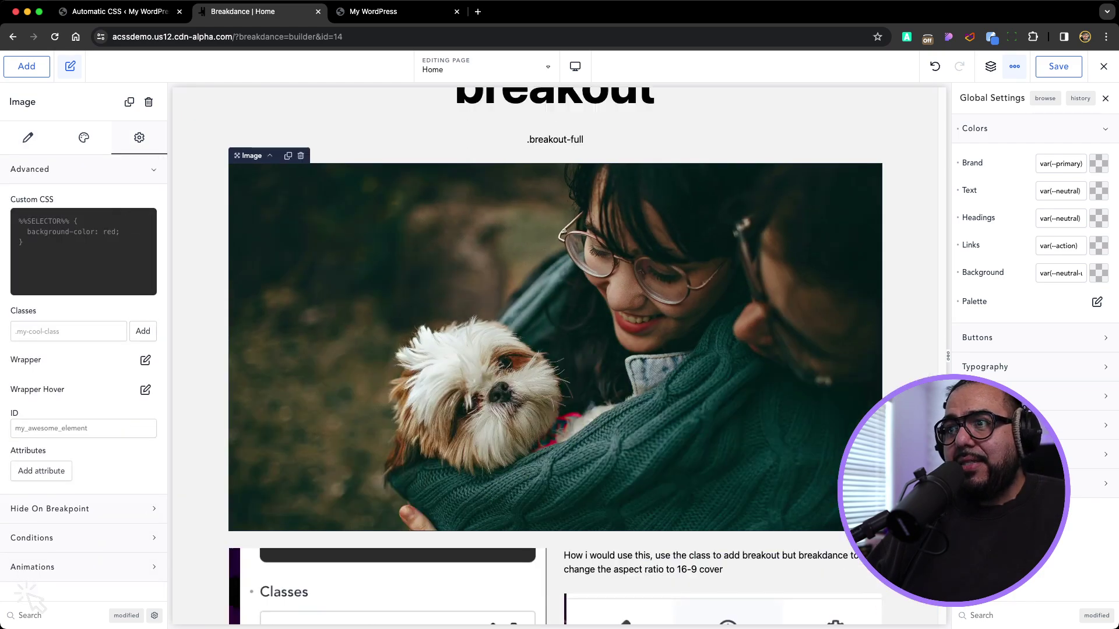
Compare the image's width with its surrounding breakout section by selecting each of them and checking the image's advanced settings
scroll(554, 350, "up", 4)
left_click(555, 233)
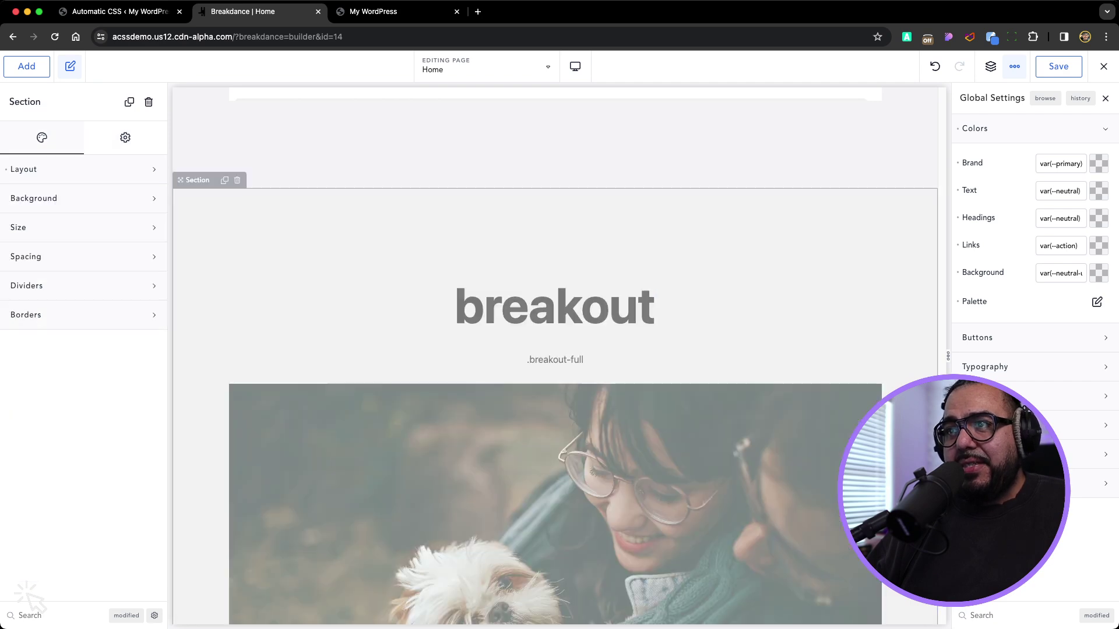
left_click(555, 504)
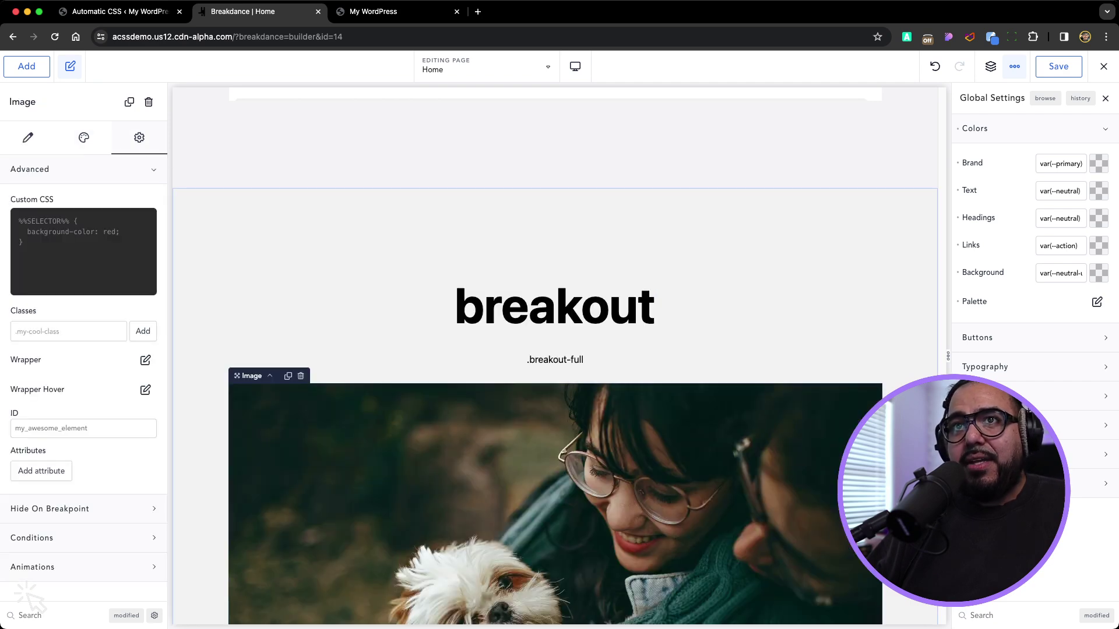
scroll(555, 349, "down", 4)
scroll(554, 349, "up", 2)
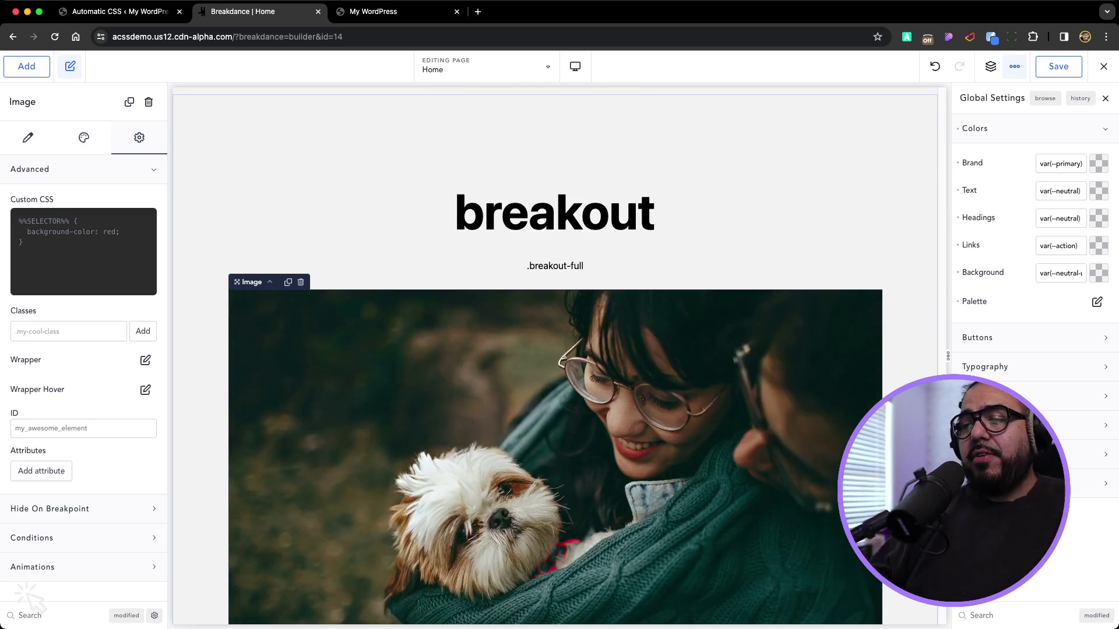
left_click(555, 139)
left_click(555, 457)
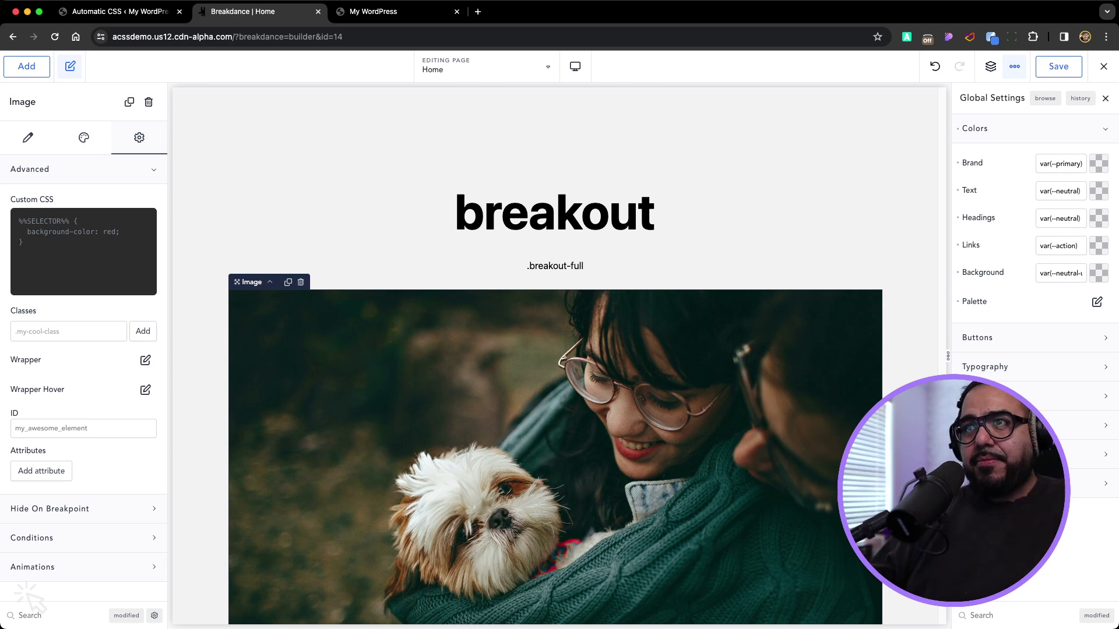
left_click(83, 169)
left_click(83, 169)
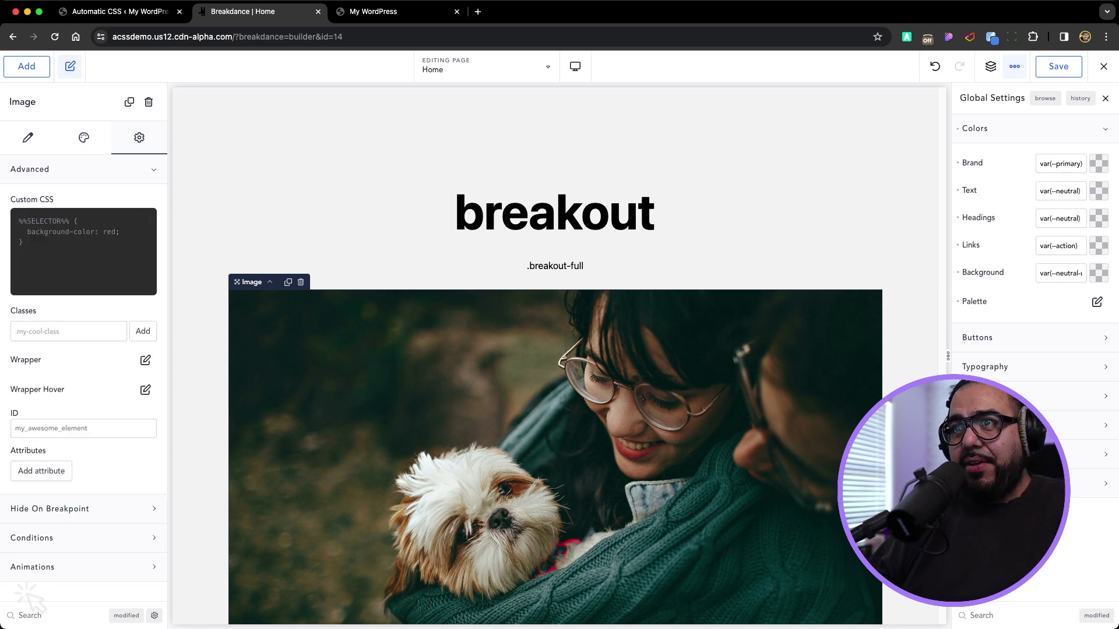
Add the existing .breakout--full class to the image in the breakout section
left_click(68, 331)
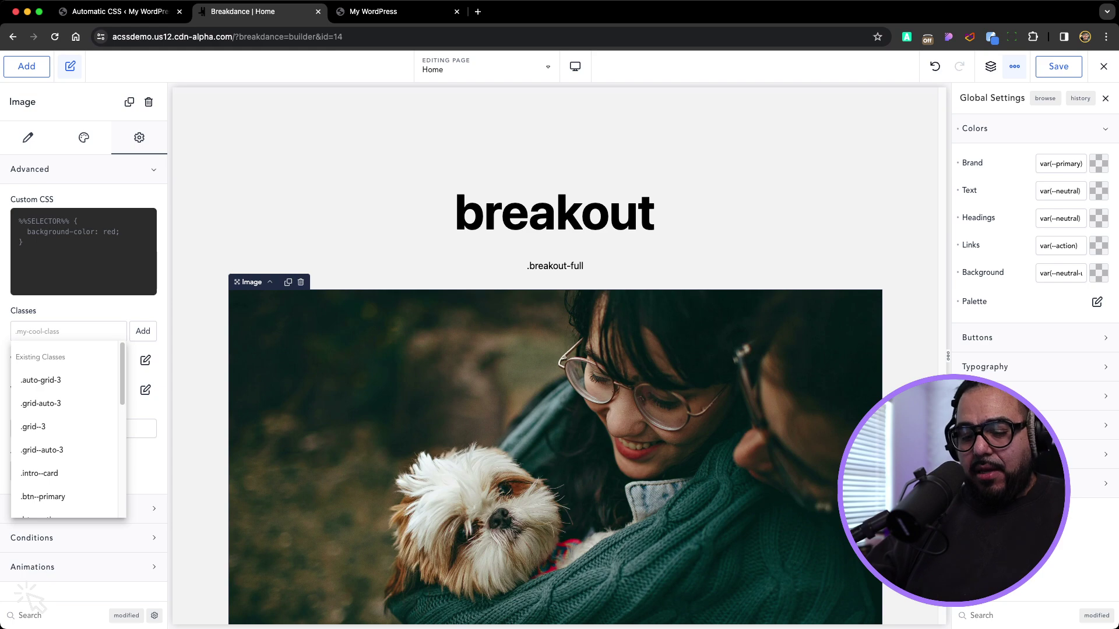
type("br")
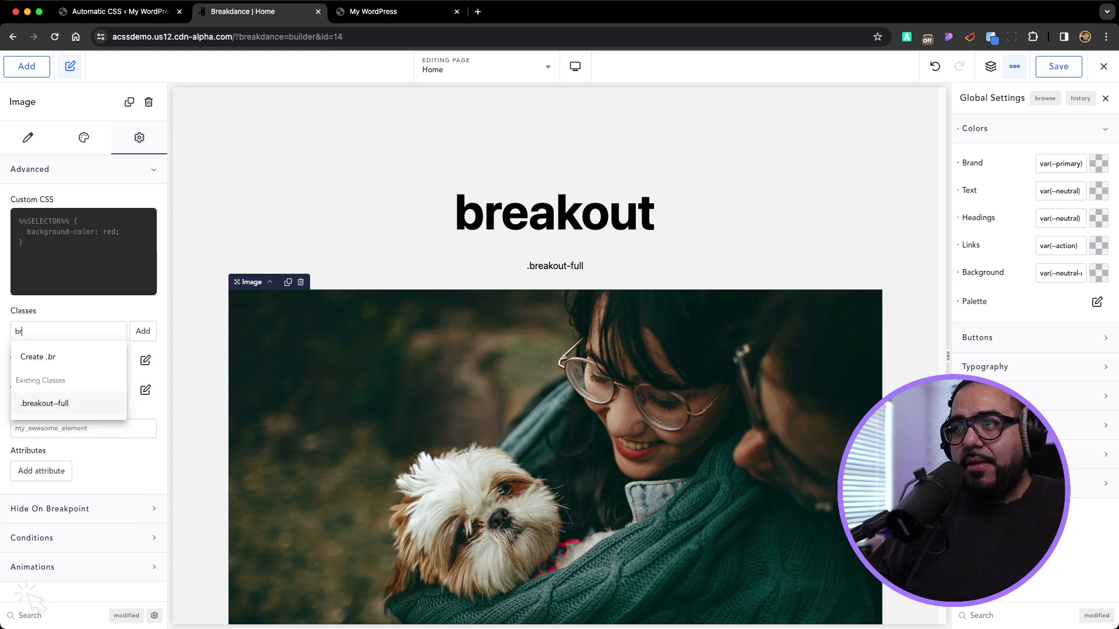
left_click(68, 403)
scroll(555, 355, "down", 1)
scroll(555, 355, "down", 3)
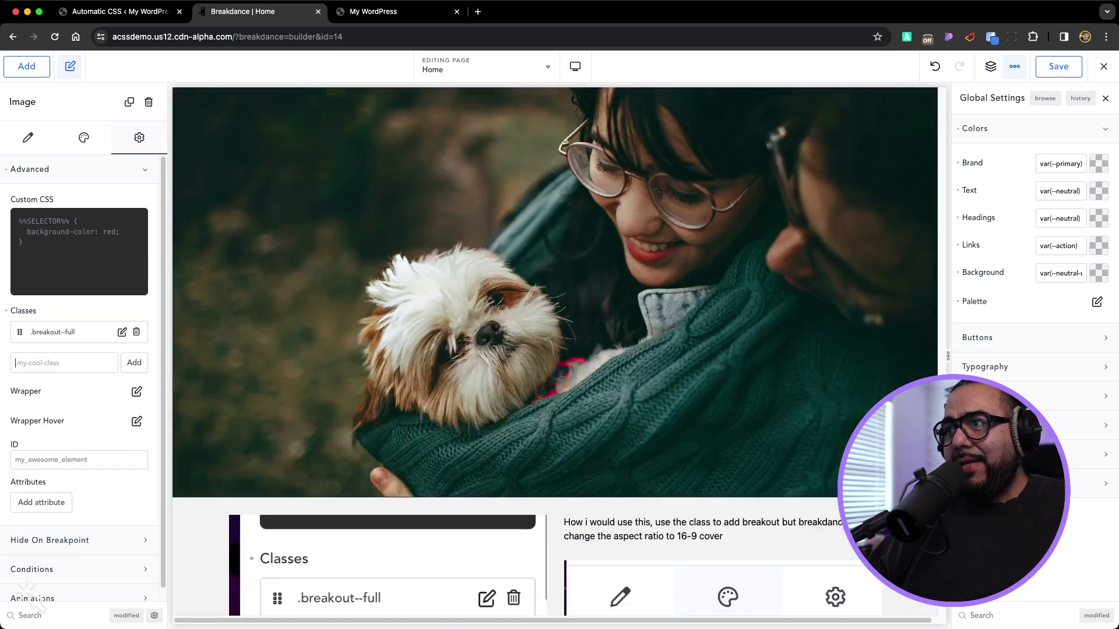
Review the image's aspect ratio and object fit options beside the sample notes, keeping 16:9 and Cover
scroll(555, 349, "down", 5)
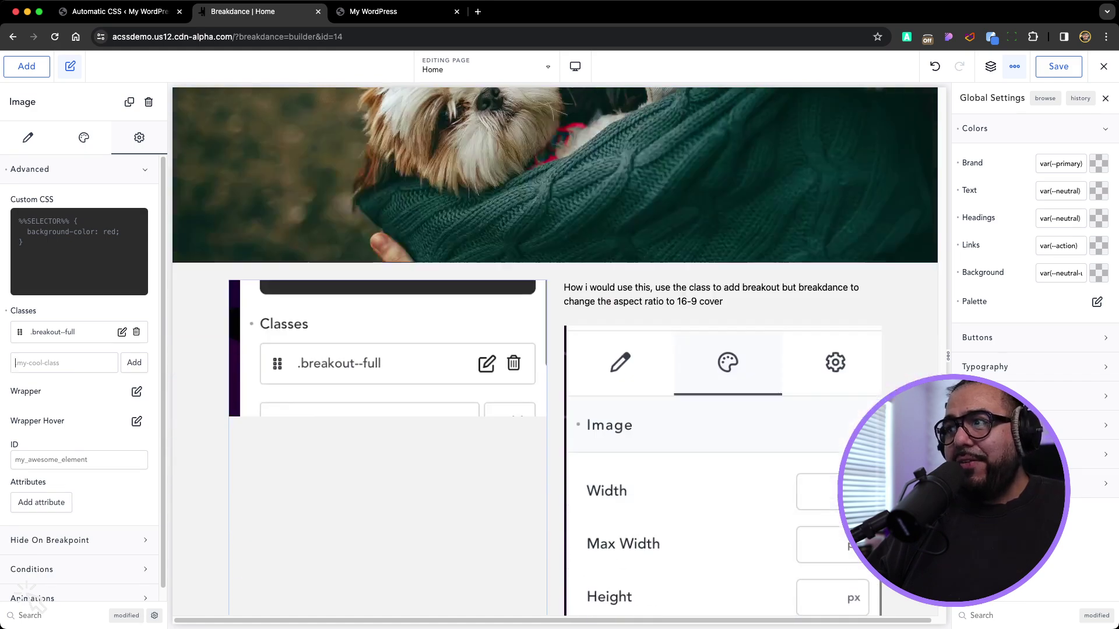
left_click(83, 138)
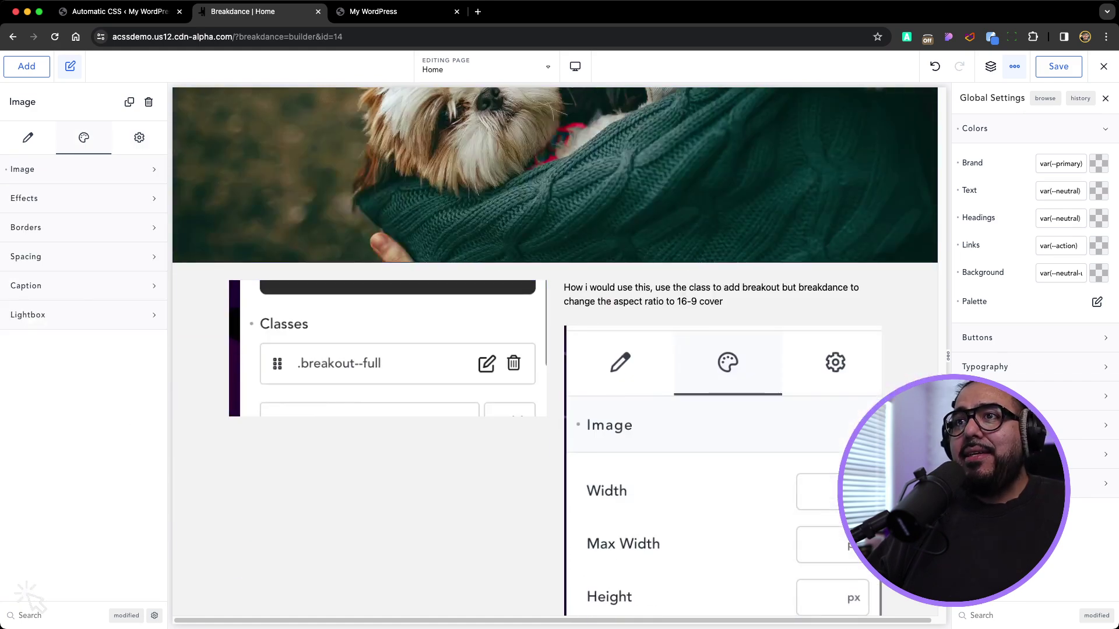
left_click(83, 169)
left_click(120, 287)
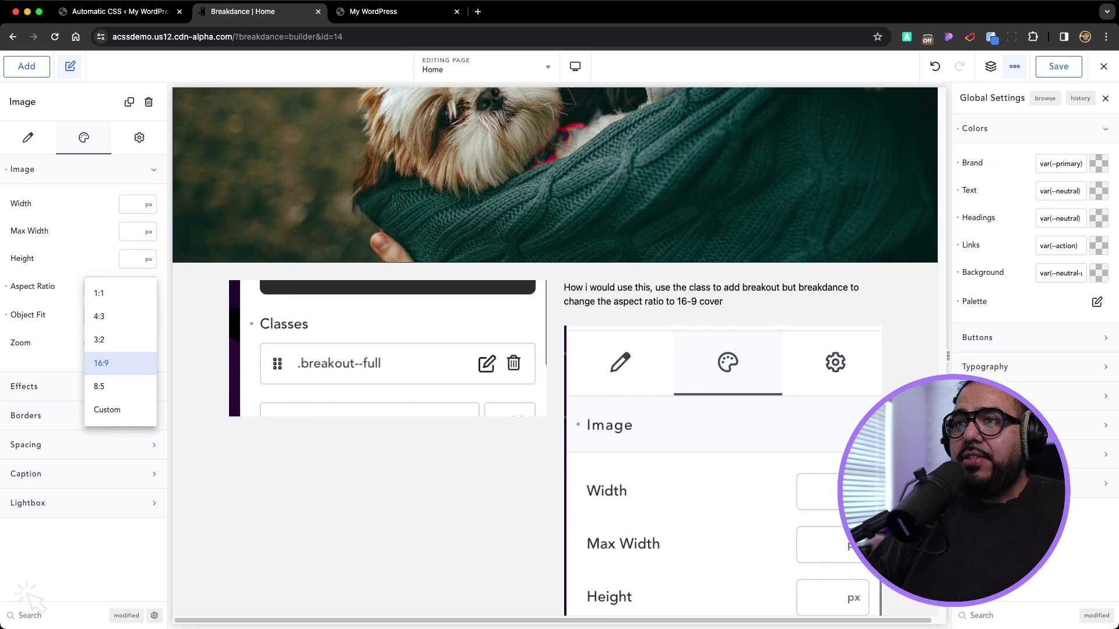
key("Escape")
left_click(119, 315)
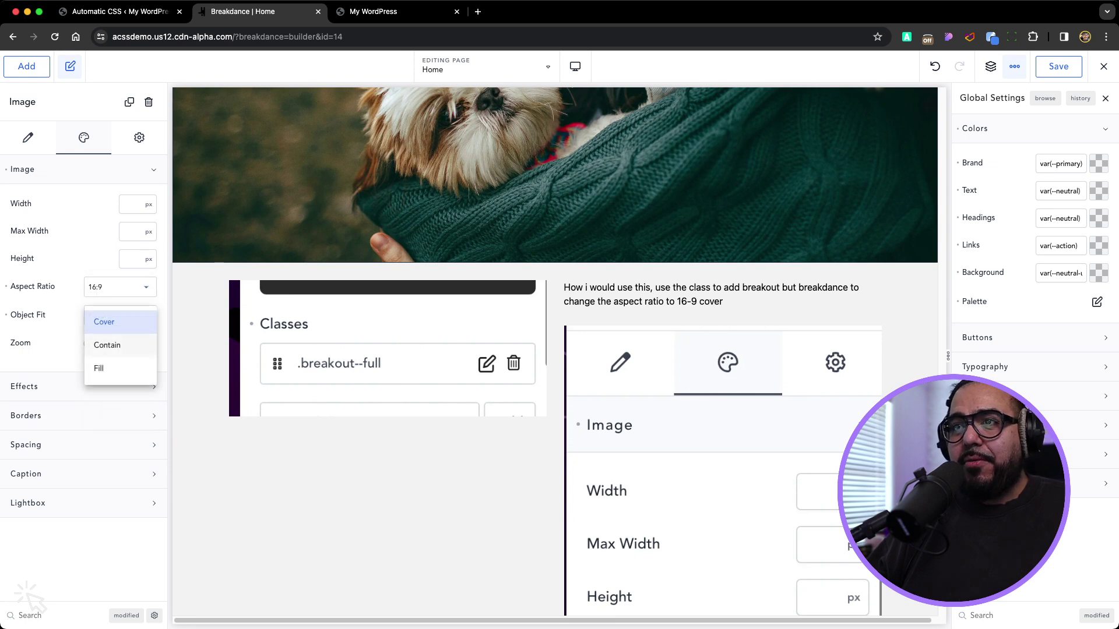
left_click(119, 321)
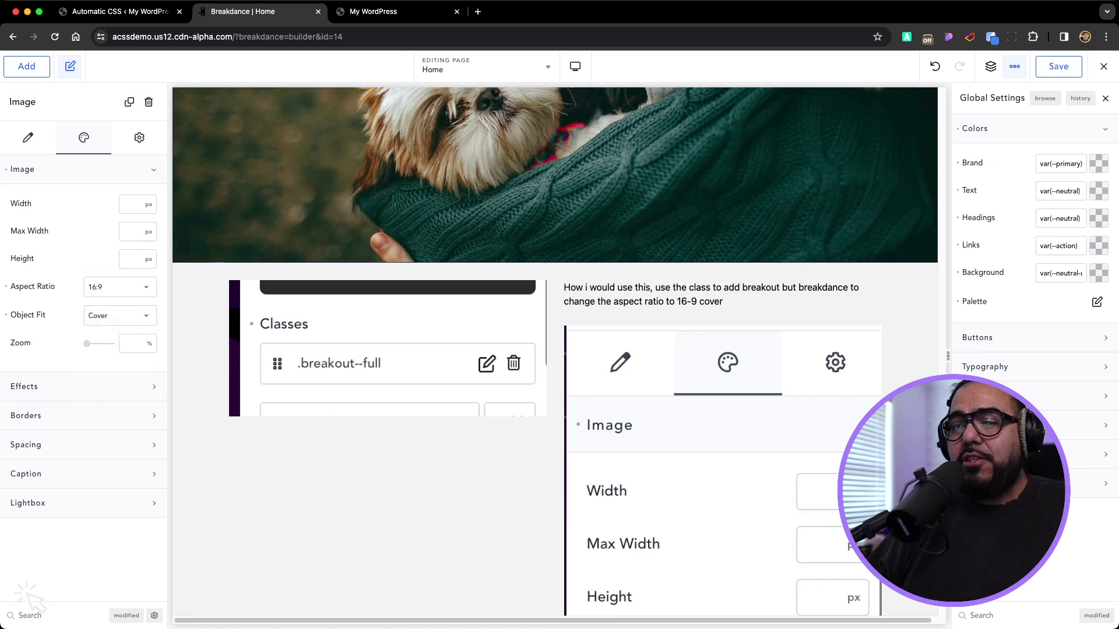
Clear the breakout image's object fit and aspect ratio settings
left_click(5, 315)
scroll(555, 352, "up", 6)
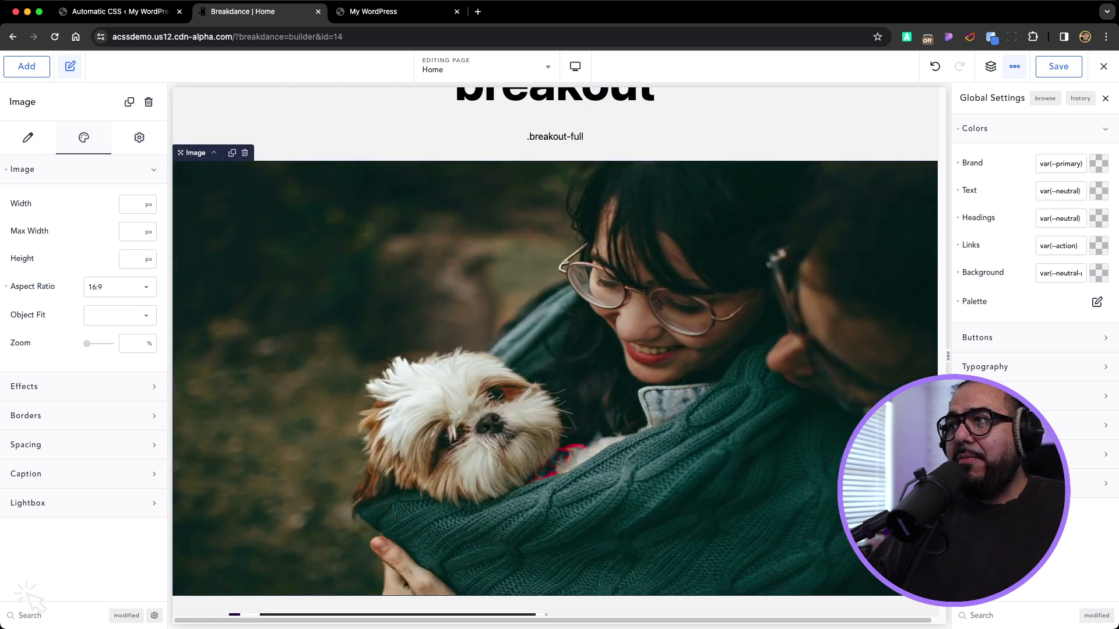
scroll(555, 352, "down", 1)
left_click(120, 315)
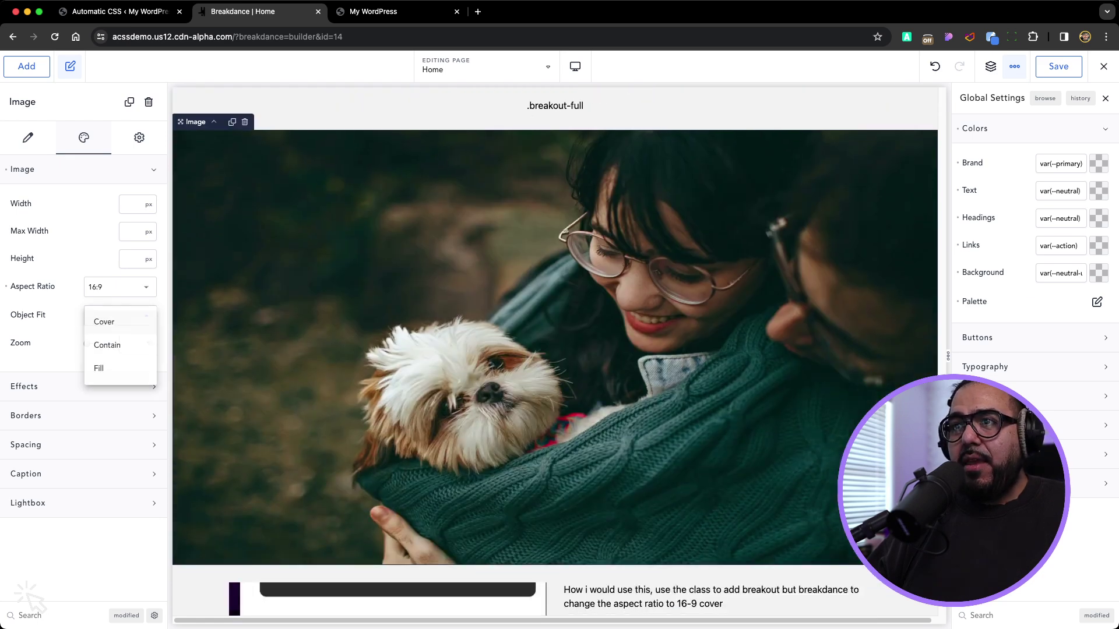
key("super+z")
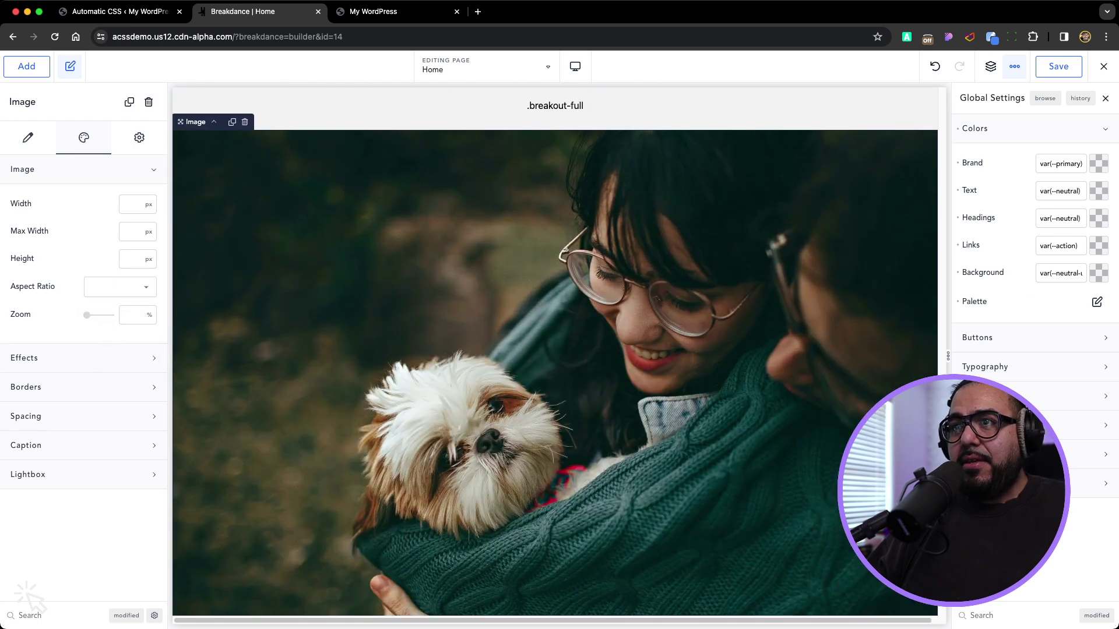
Set the breakout image's aspect ratio to 16:9 and its object fit to Cover
left_click(120, 286)
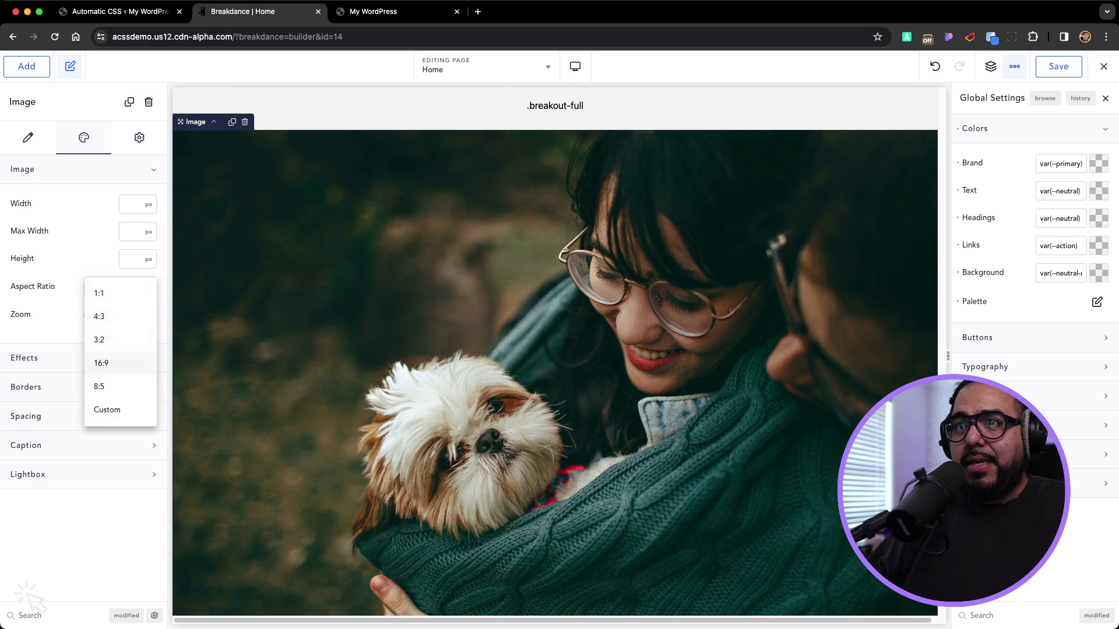
left_click(120, 363)
left_click(119, 316)
left_click(119, 323)
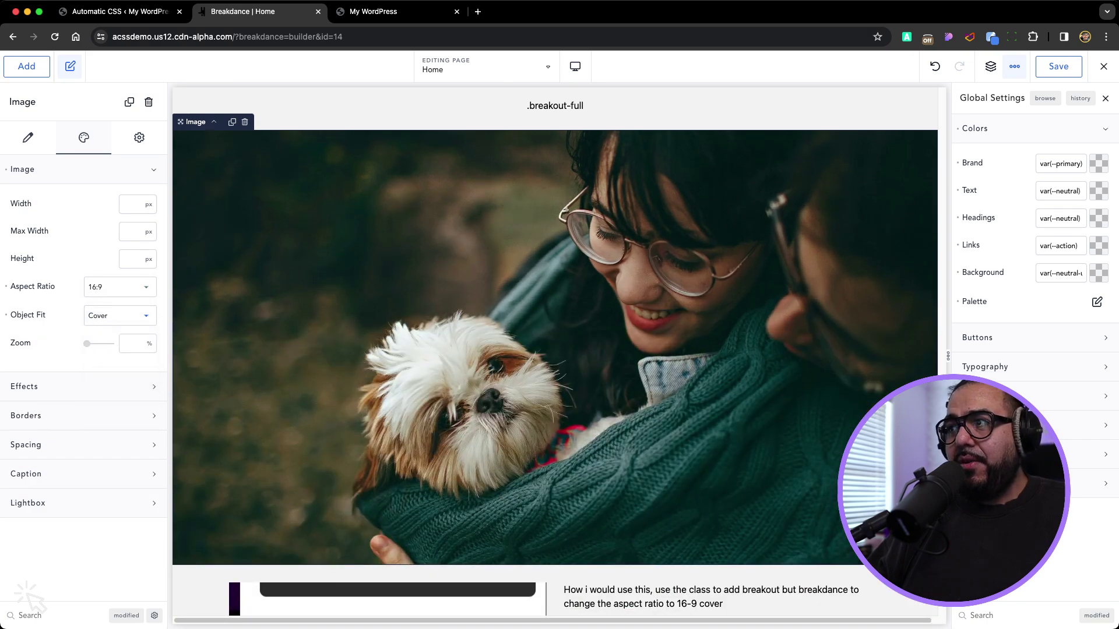
scroll(554, 349, "down", 5)
scroll(555, 350, "up", 1)
scroll(553, 350, "up", 5)
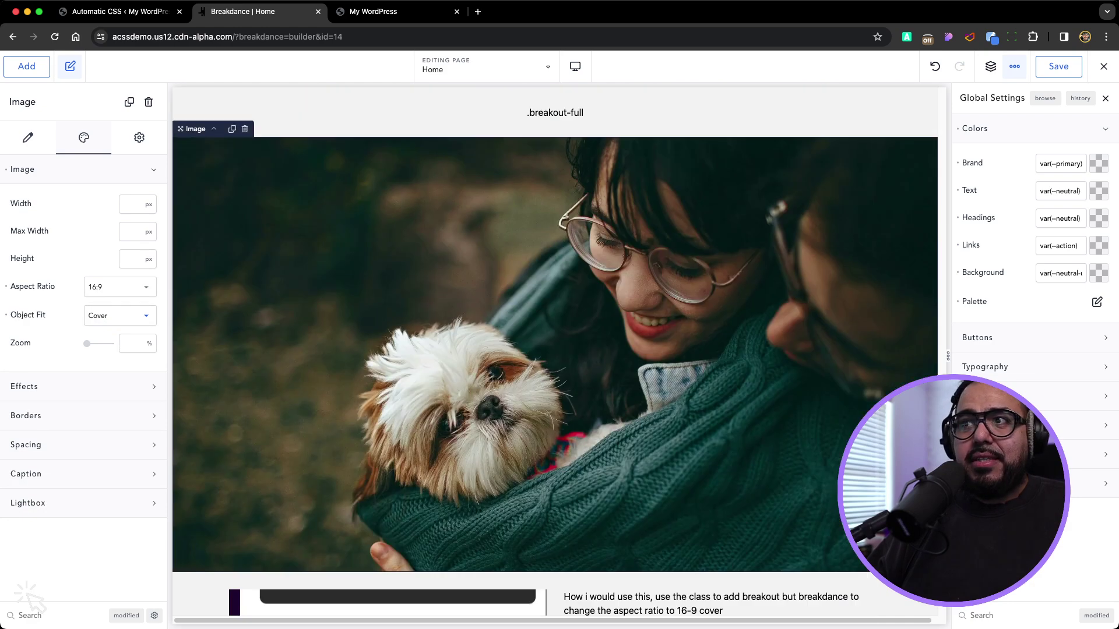
Go back through the page's smart spacing, transparency and boxed layout examples and examine the primary, secondary and base color swatches
scroll(554, 350, "down", 10)
scroll(558, 350, "up", 15)
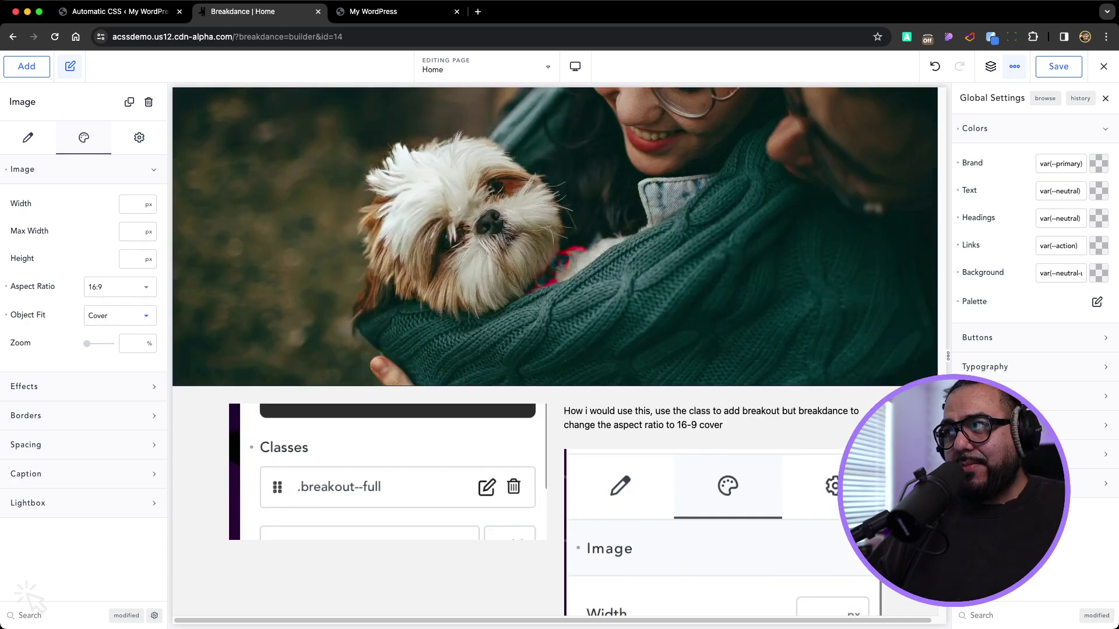
scroll(559, 350, "up", 15)
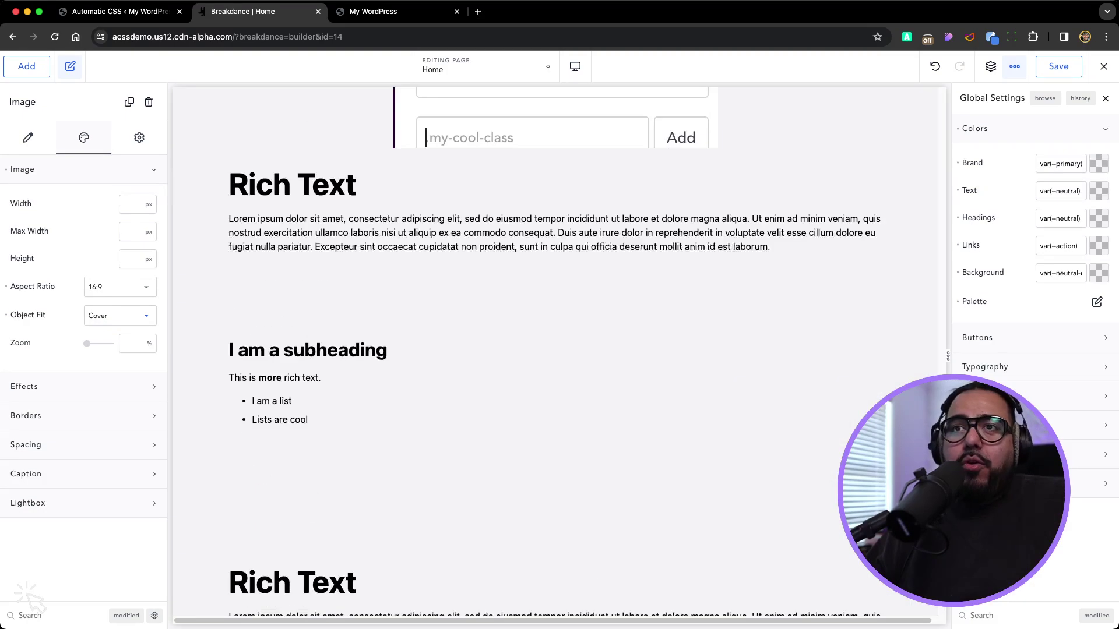
scroll(558, 350, "up", 20)
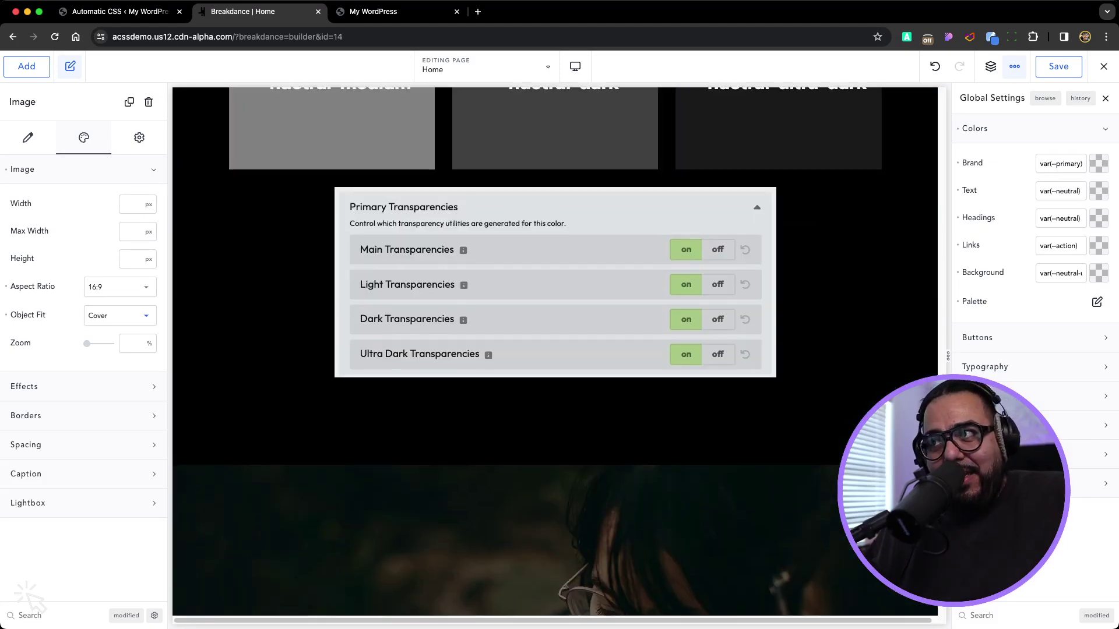
scroll(558, 350, "up", 20)
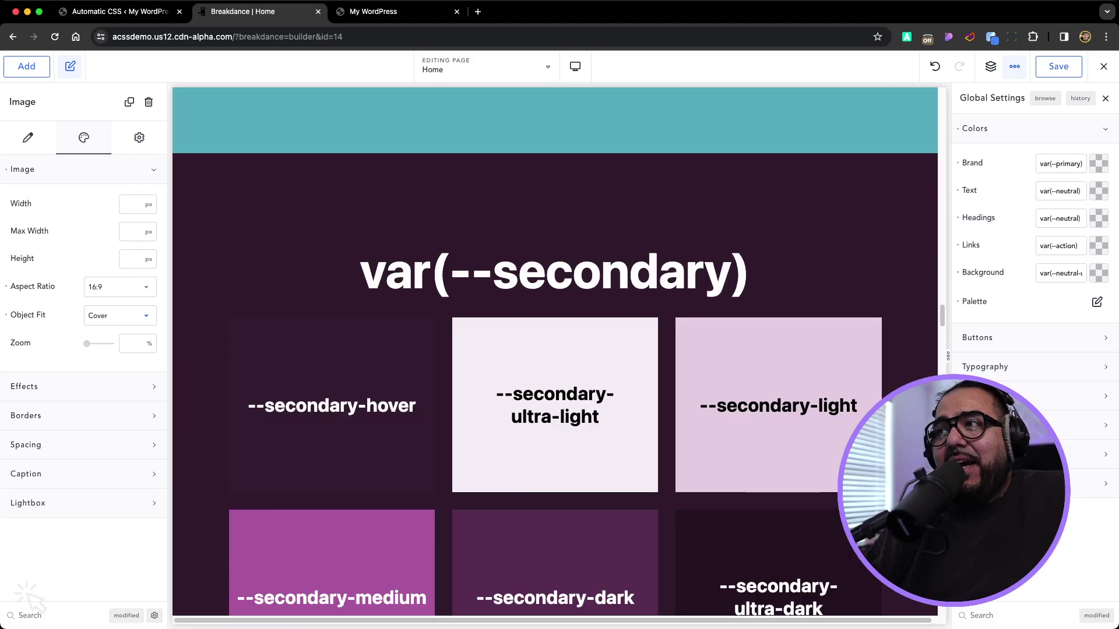
scroll(558, 350, "up", 8)
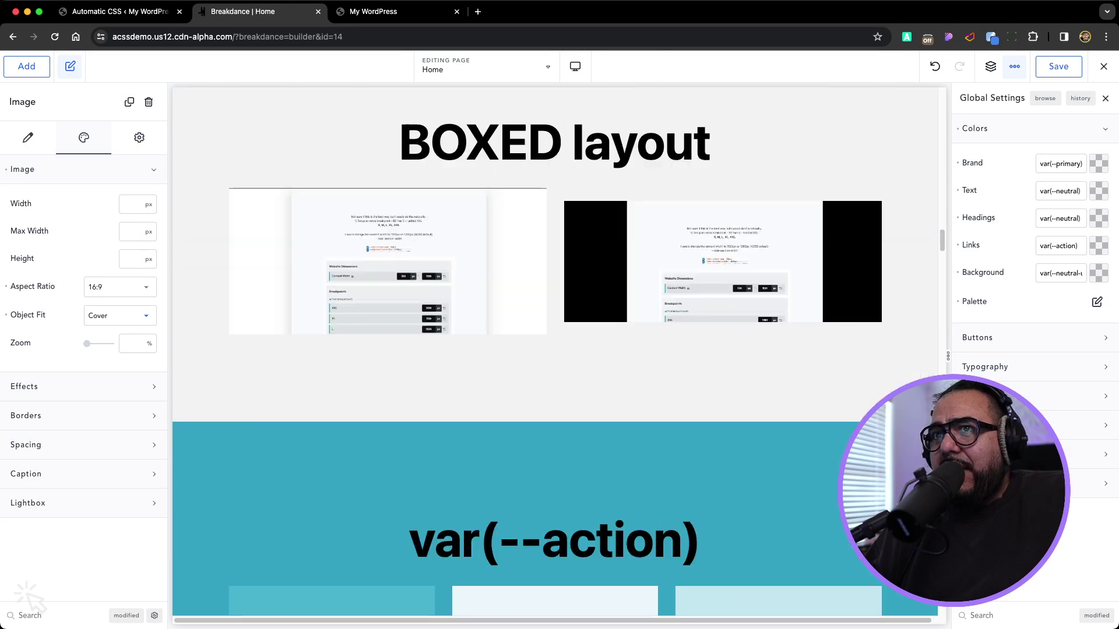
scroll(559, 350, "down", 12)
scroll(558, 349, "down", 15)
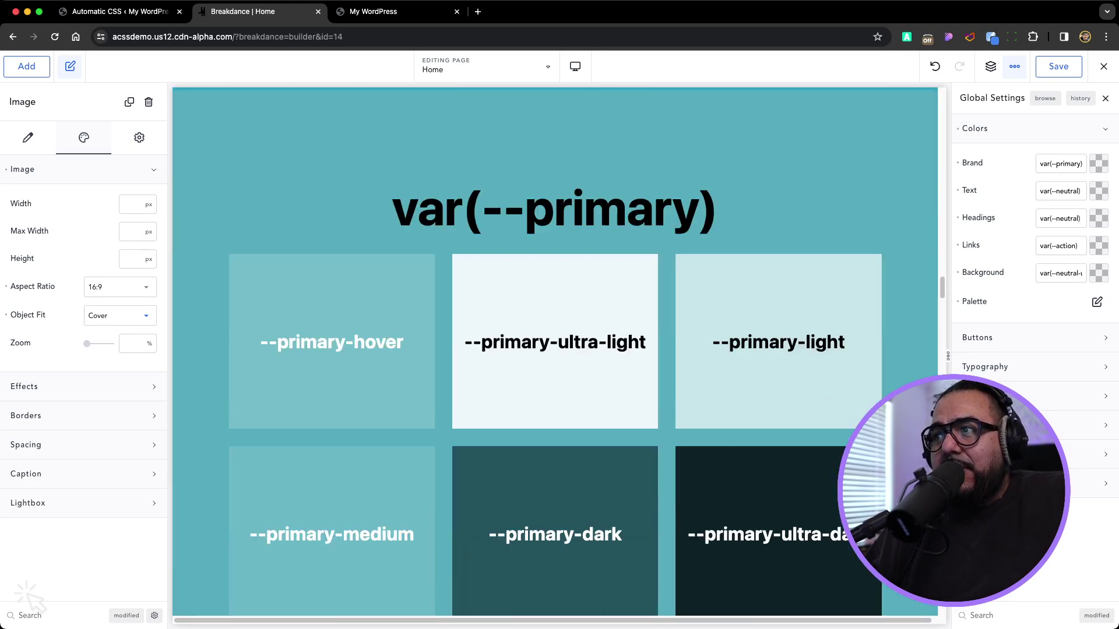
scroll(558, 349, "down", 8)
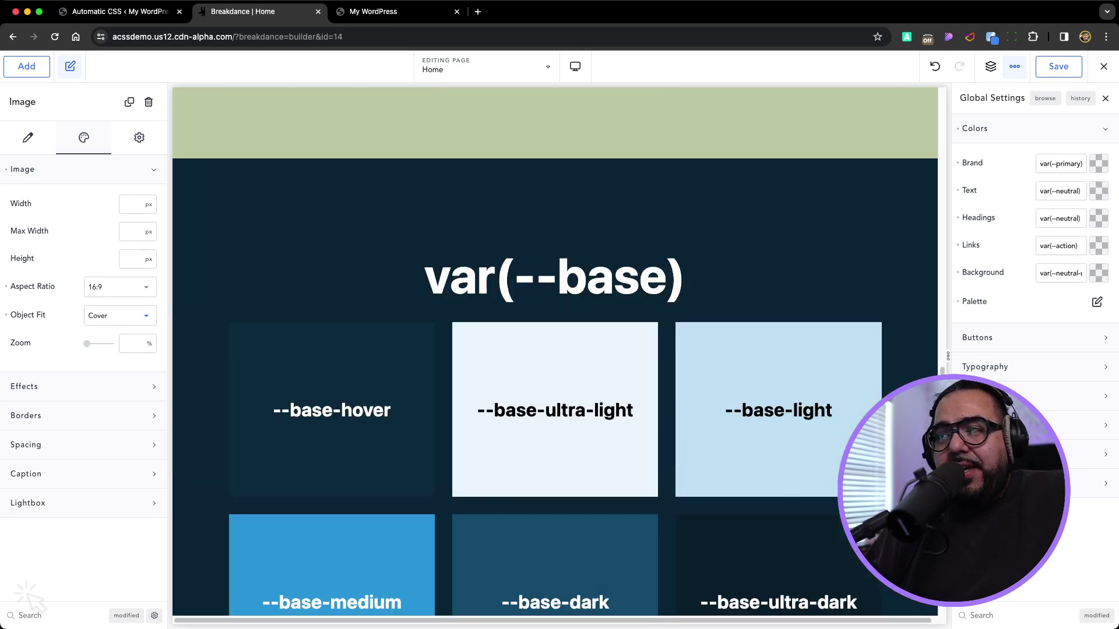
scroll(558, 350, "up", 15)
scroll(558, 350, "up", 8)
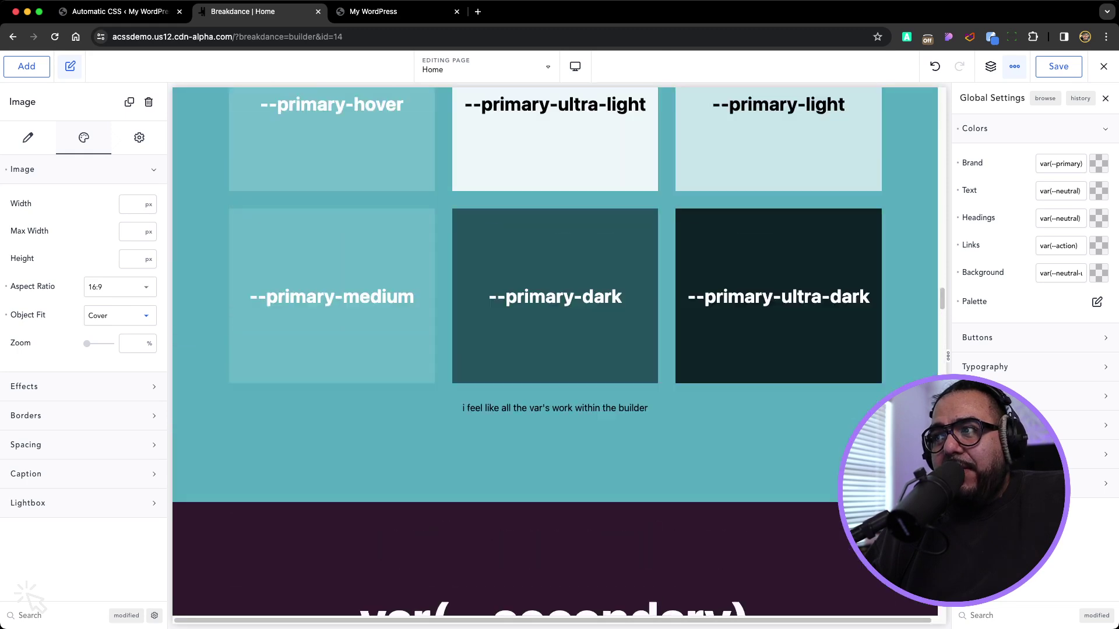
scroll(558, 350, "down", 6)
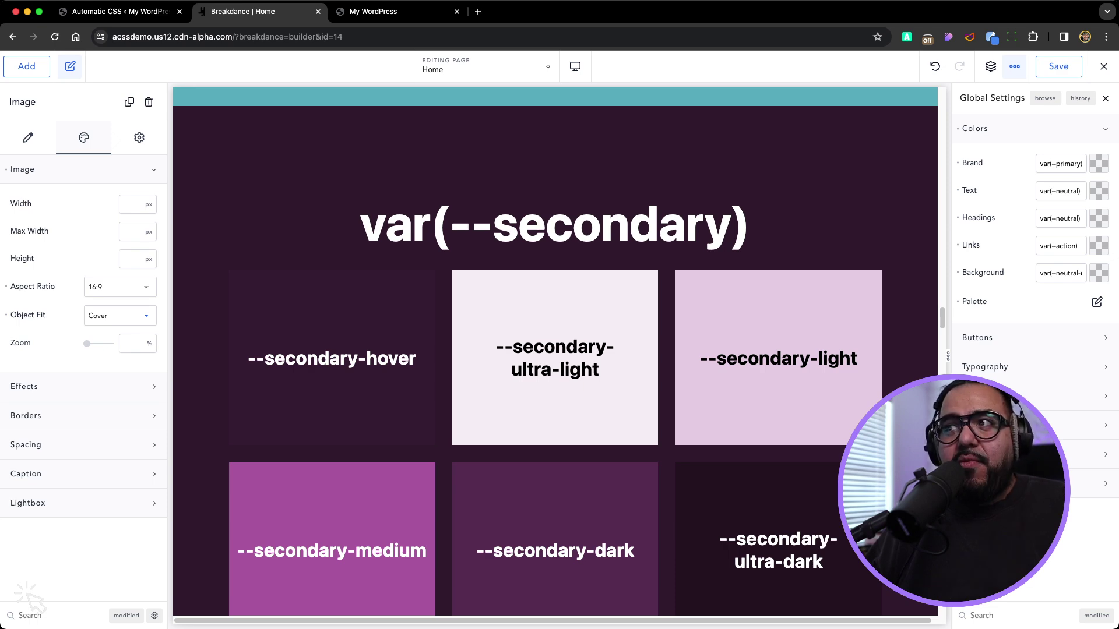
Review the action color, radius and box shadow examples, ending at the headings that start the page
scroll(555, 539, "up", 20)
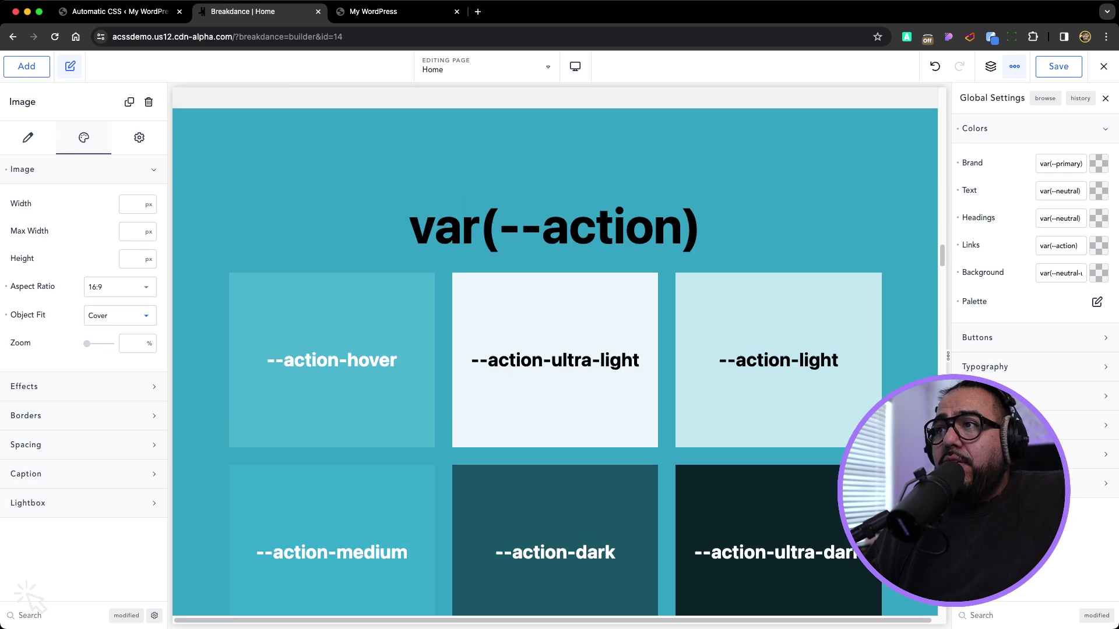
scroll(555, 350, "up", 20)
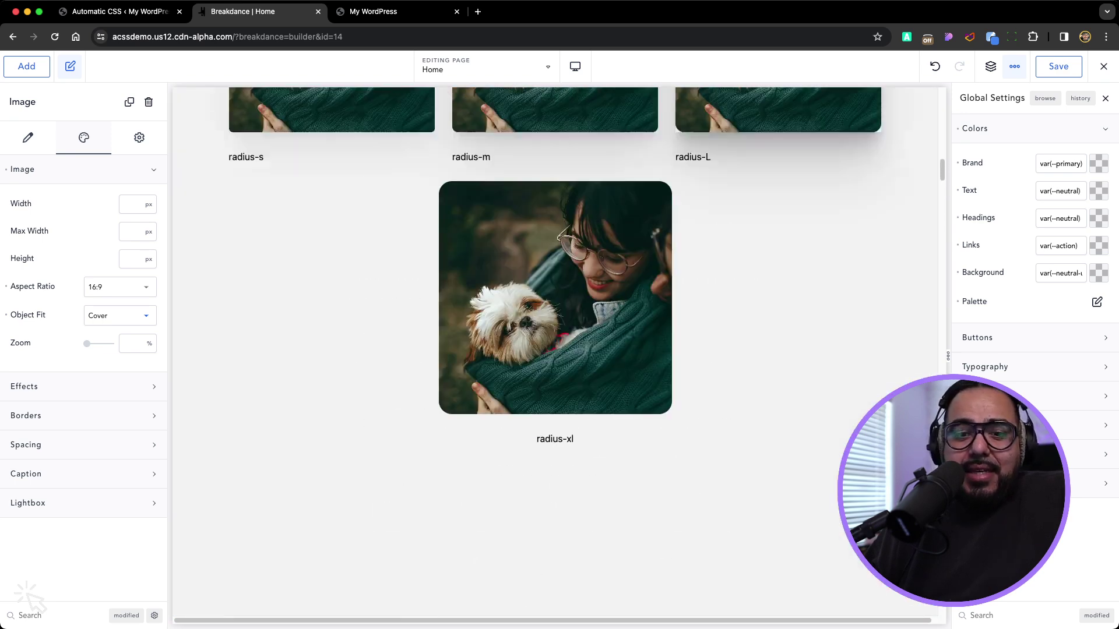
scroll(555, 350, "up", 1)
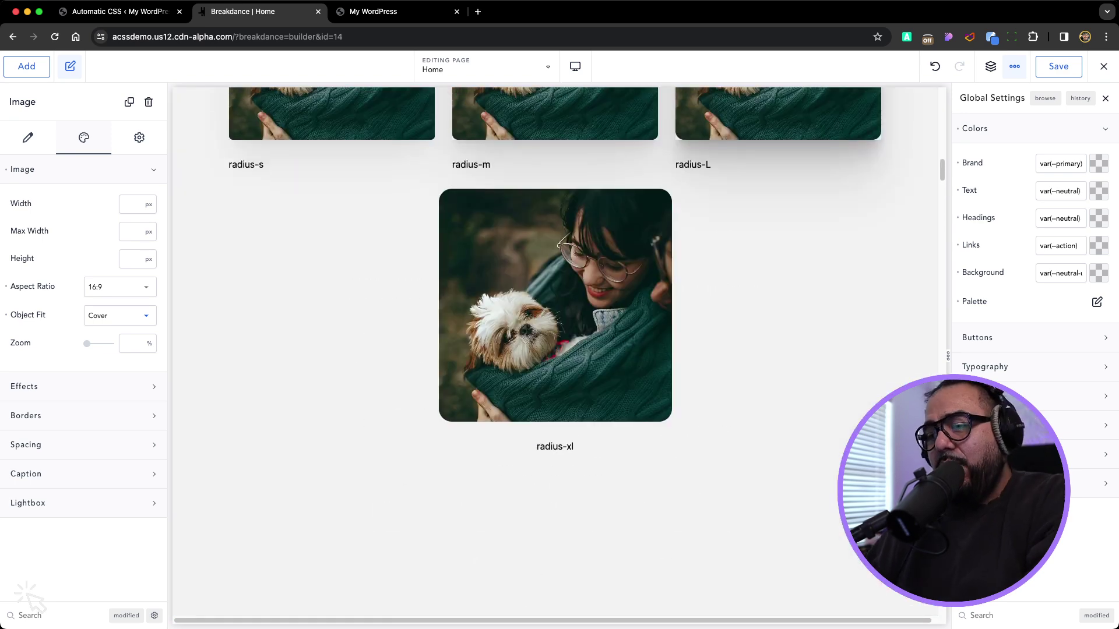
scroll(554, 350, "up", 10)
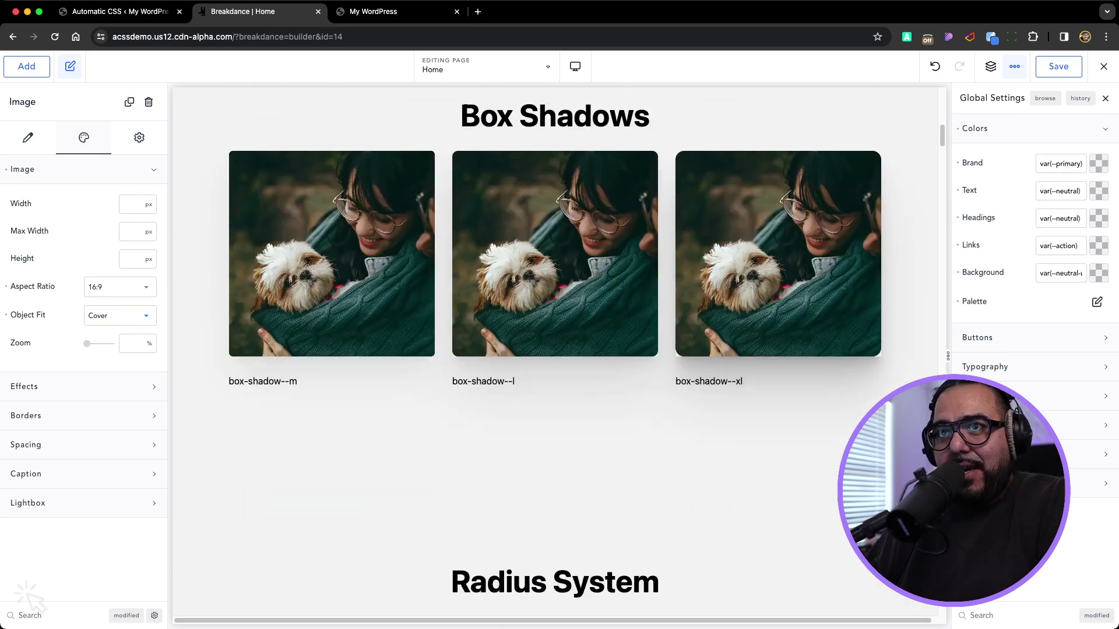
scroll(555, 350, "up", 15)
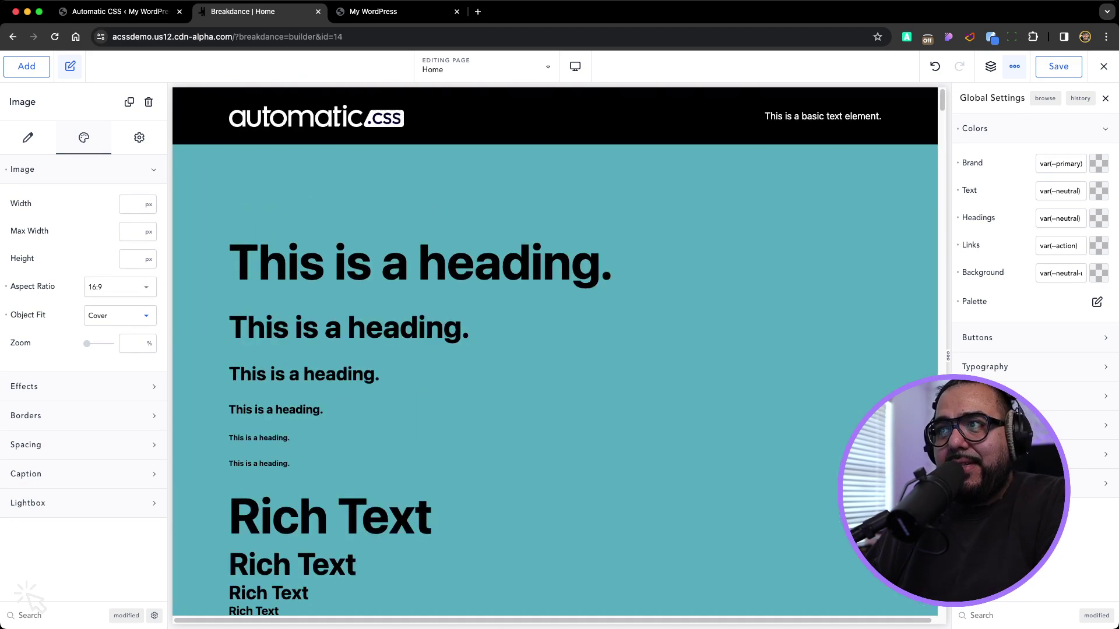